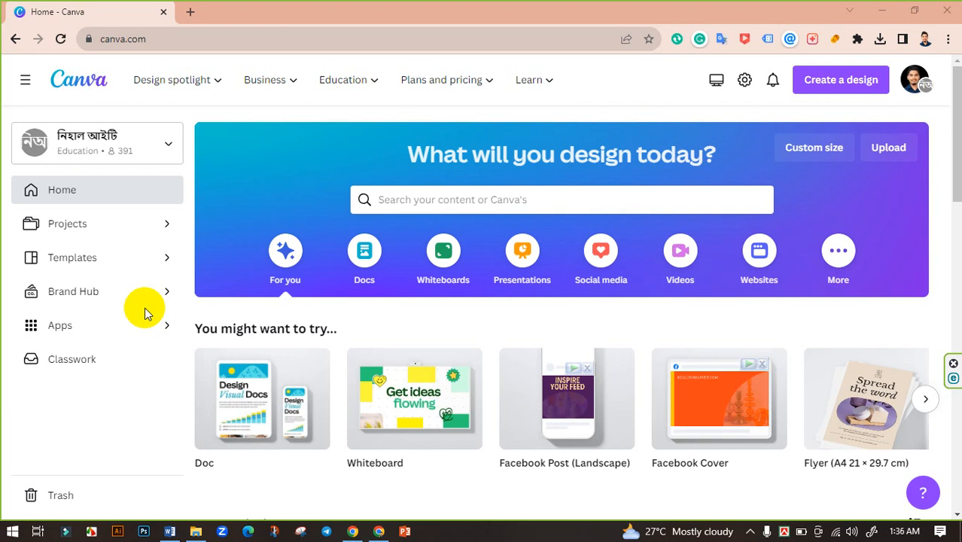
Switch to the Word document and look up the large mobile banner's dimensions in the Top Performing Banner Ad Size table.
{"action": "mouse_move", "coordinate": [158, 89]}
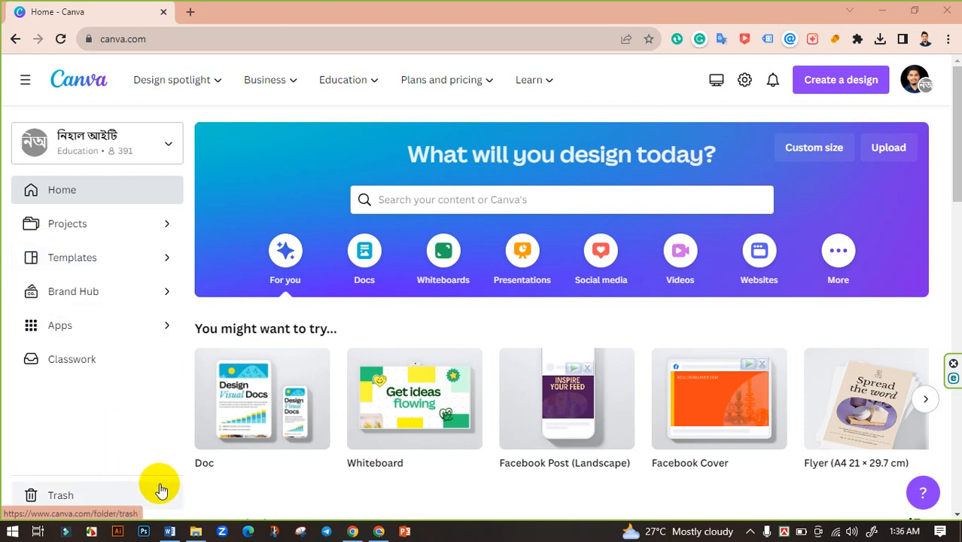
{"action": "left_click", "coordinate": [167, 530]}
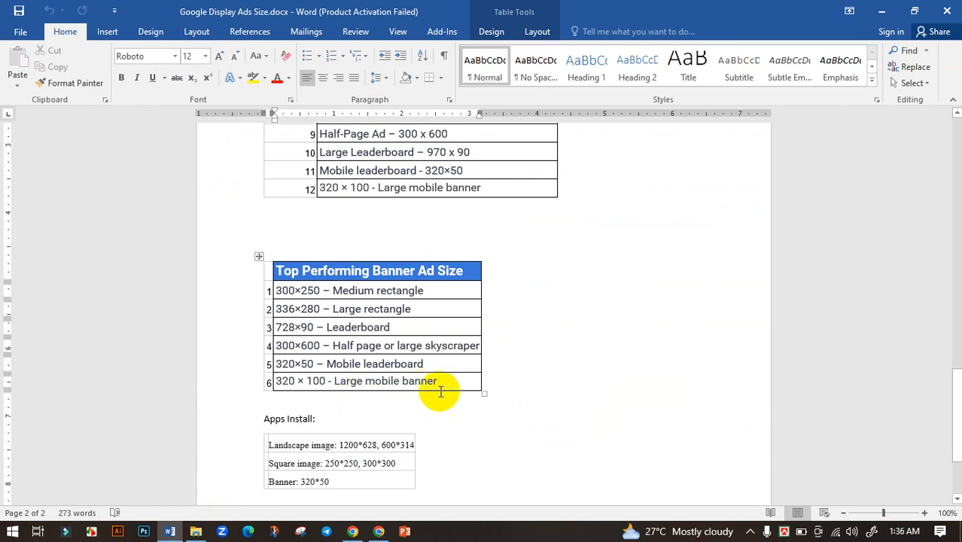
{"action": "mouse_move", "coordinate": [352, 531]}
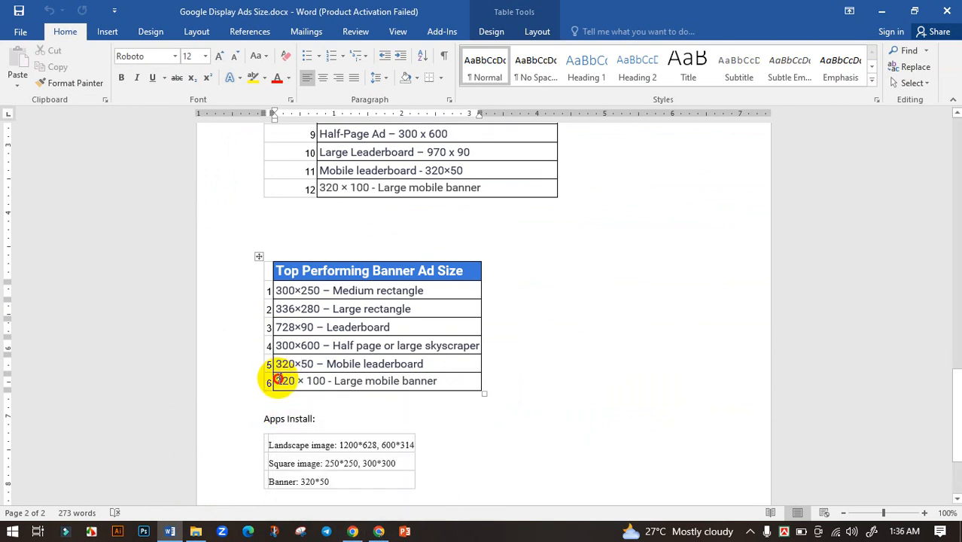
{"action": "left_click_drag", "start_coordinate": [277, 378], "coordinate": [320, 384]}
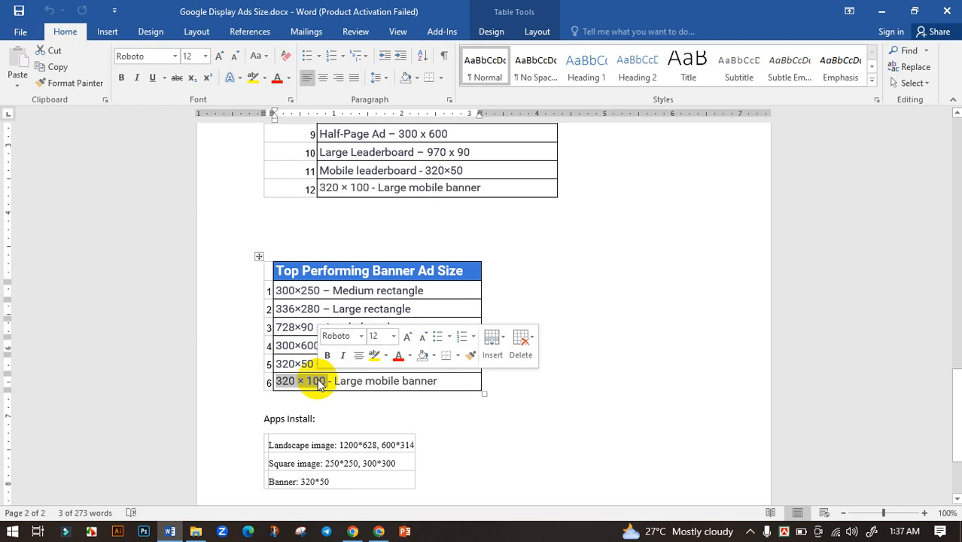
{"action": "left_click", "coordinate": [302, 380]}
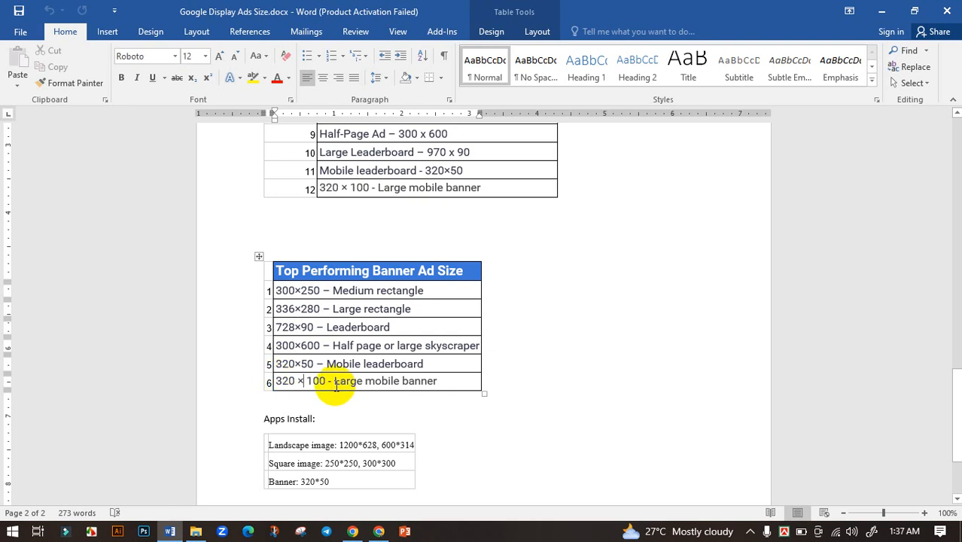
Switch back to Canva and create a new custom-size design 320 px wide and 100 px high.
{"action": "left_click", "coordinate": [377, 532]}
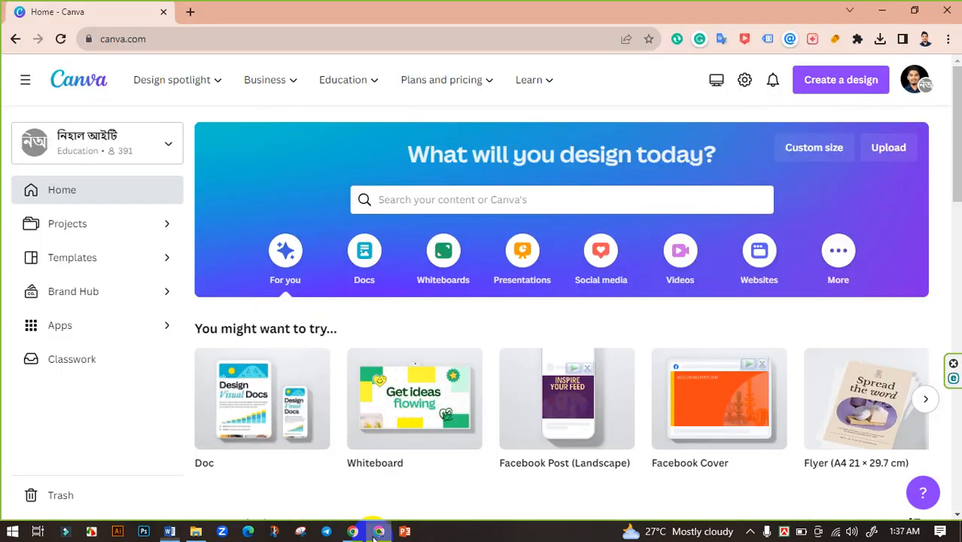
{"action": "left_click", "coordinate": [805, 155]}
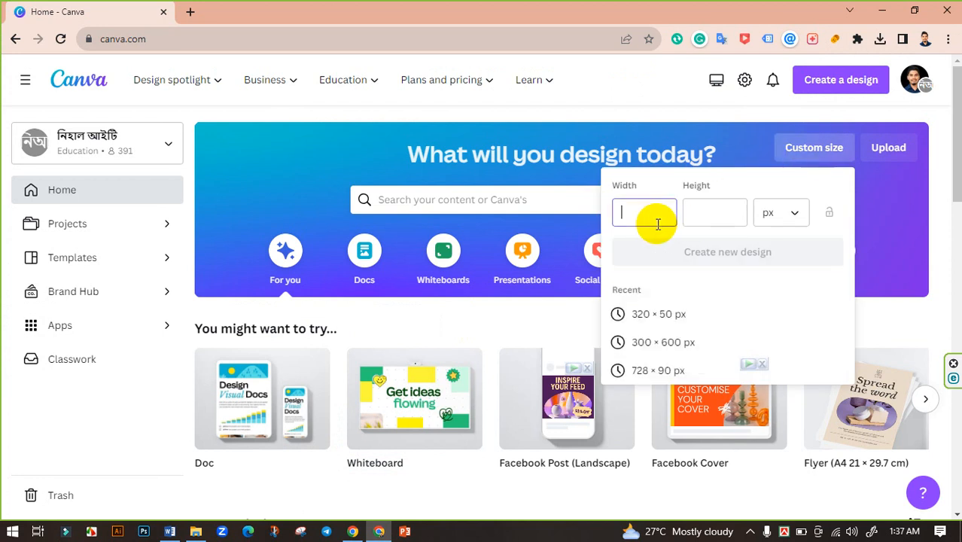
{"action": "type", "text": "3"}
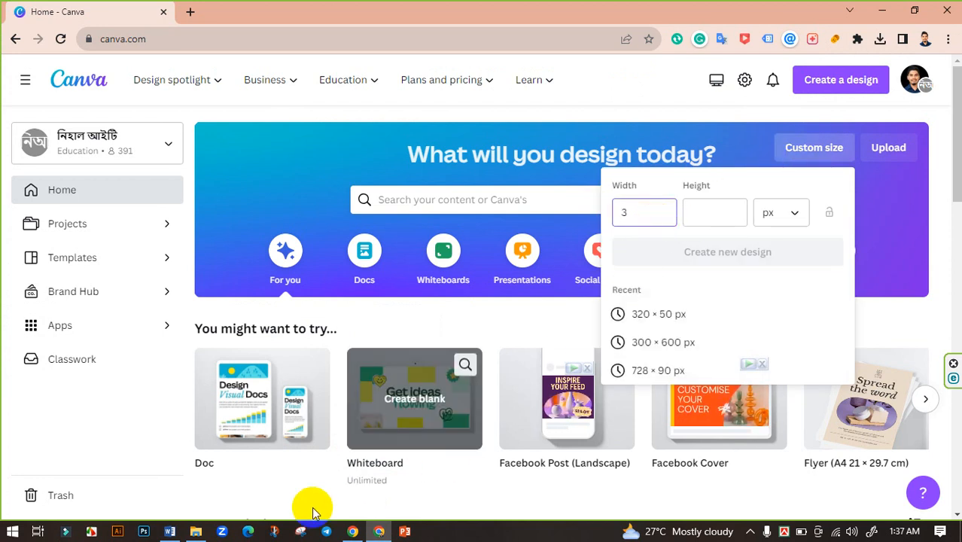
{"action": "left_click", "coordinate": [172, 532]}
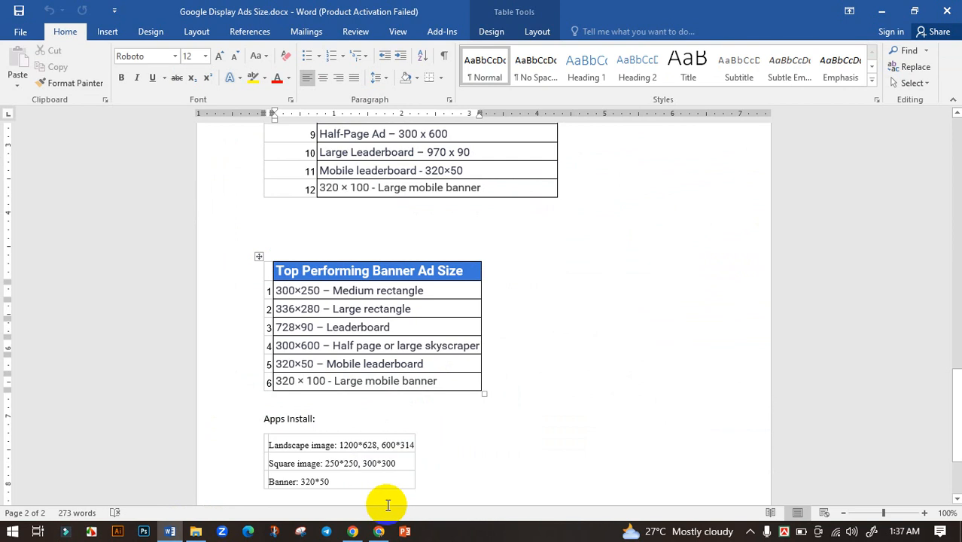
{"action": "left_click", "coordinate": [377, 524]}
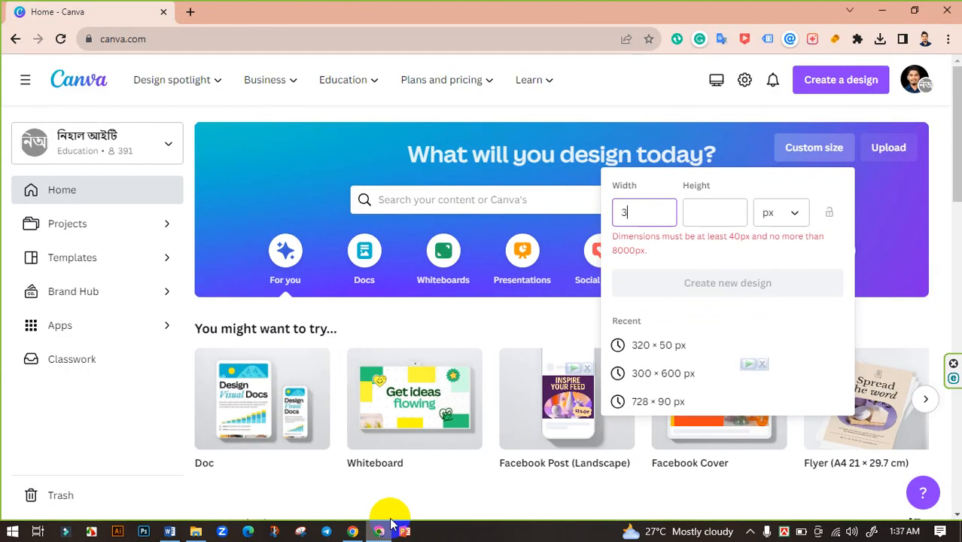
{"action": "type", "text": "20"}
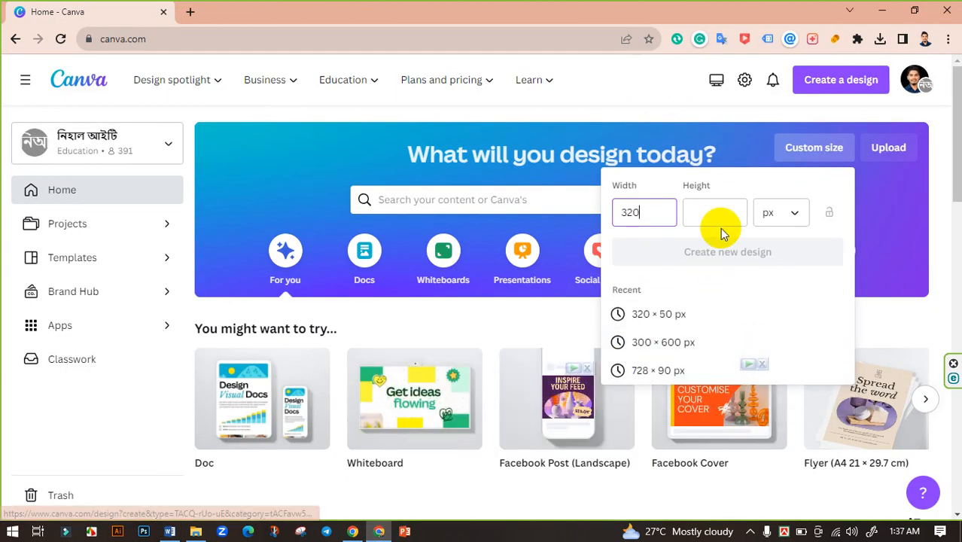
{"action": "left_click", "coordinate": [723, 212]}
{"action": "type", "text": "100"}
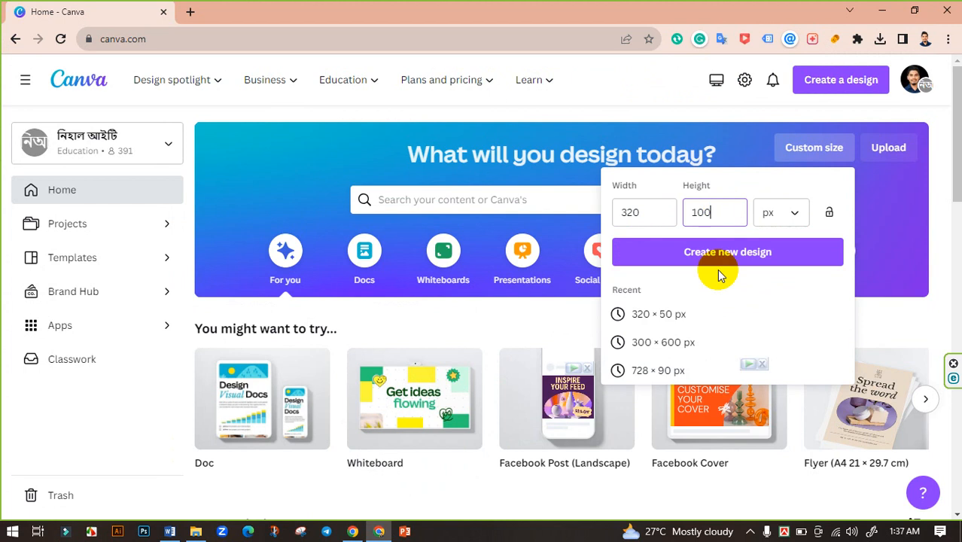
{"action": "left_click", "coordinate": [718, 259]}
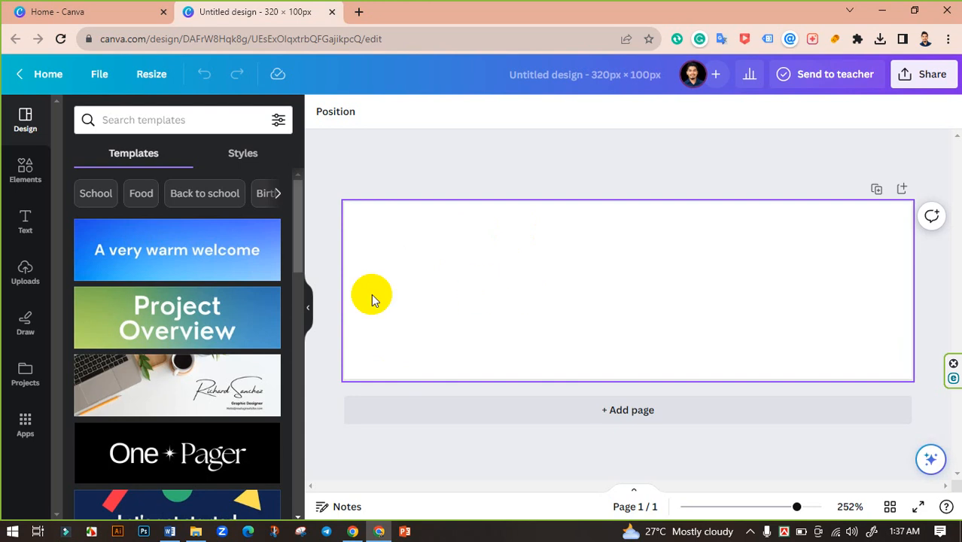
Look through the suggested templates for the blank banner and check the available styles.
{"action": "scroll", "coordinate": [180, 354], "scroll_direction": "down", "scroll_amount": 5}
{"action": "scroll", "coordinate": [196, 354], "scroll_direction": "down", "scroll_amount": 3}
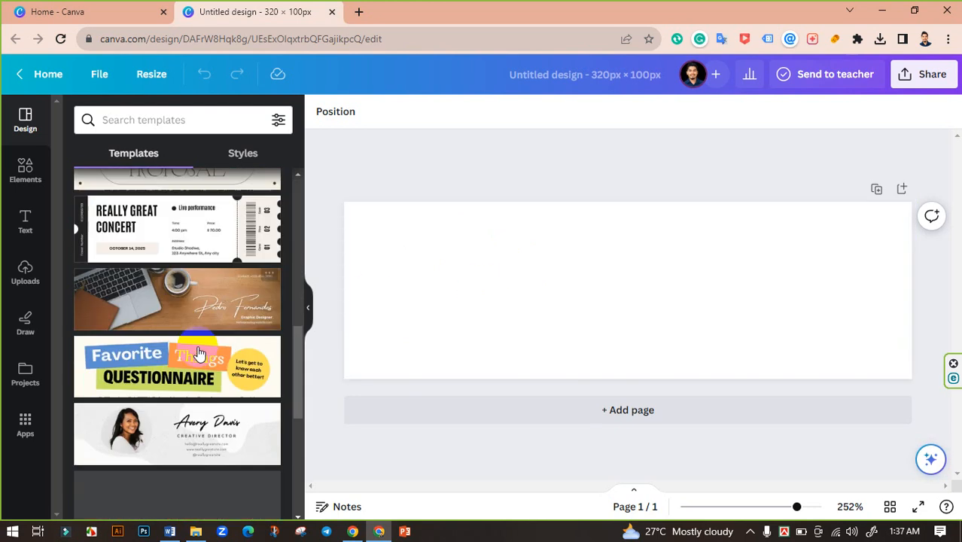
{"action": "scroll", "coordinate": [197, 354], "scroll_direction": "down", "scroll_amount": 2}
{"action": "scroll", "coordinate": [226, 324], "scroll_direction": "down", "scroll_amount": 7}
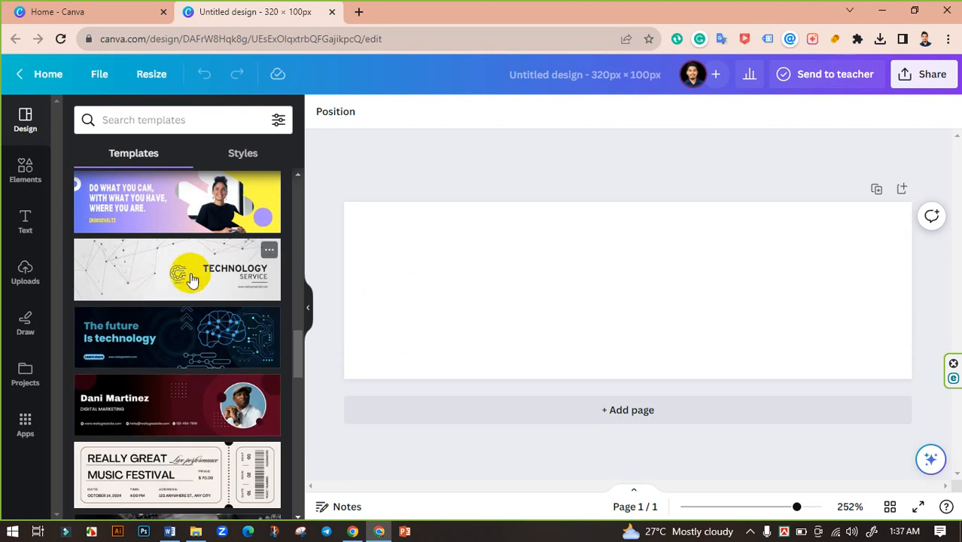
{"action": "scroll", "coordinate": [193, 278], "scroll_direction": "down", "scroll_amount": 4}
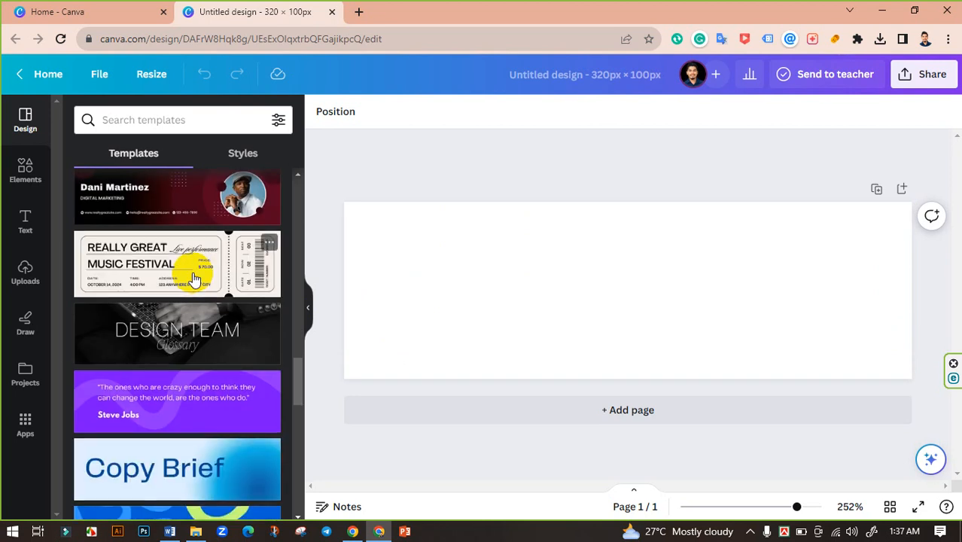
{"action": "scroll", "coordinate": [194, 278], "scroll_direction": "down", "scroll_amount": 5}
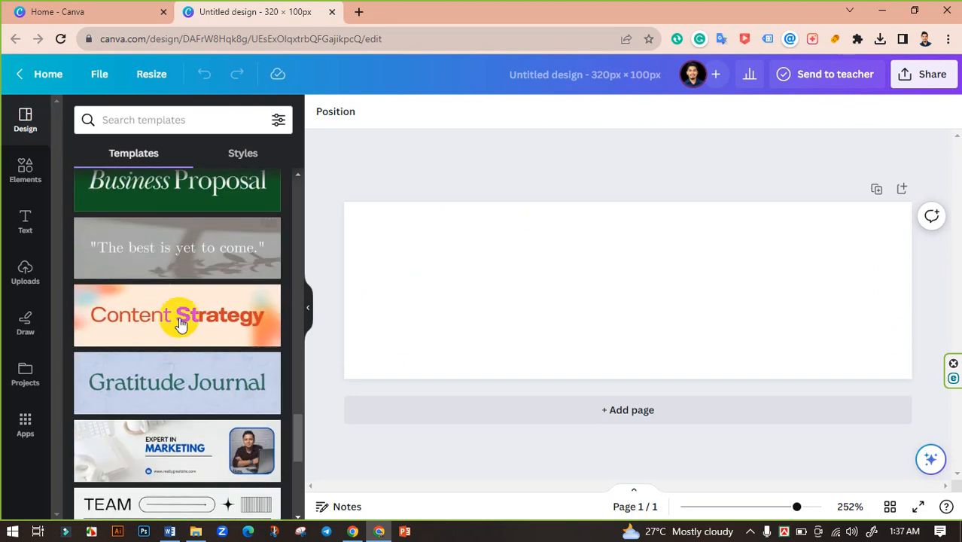
{"action": "scroll", "coordinate": [183, 320], "scroll_direction": "up", "scroll_amount": 3}
{"action": "scroll", "coordinate": [191, 309], "scroll_direction": "up", "scroll_amount": 10}
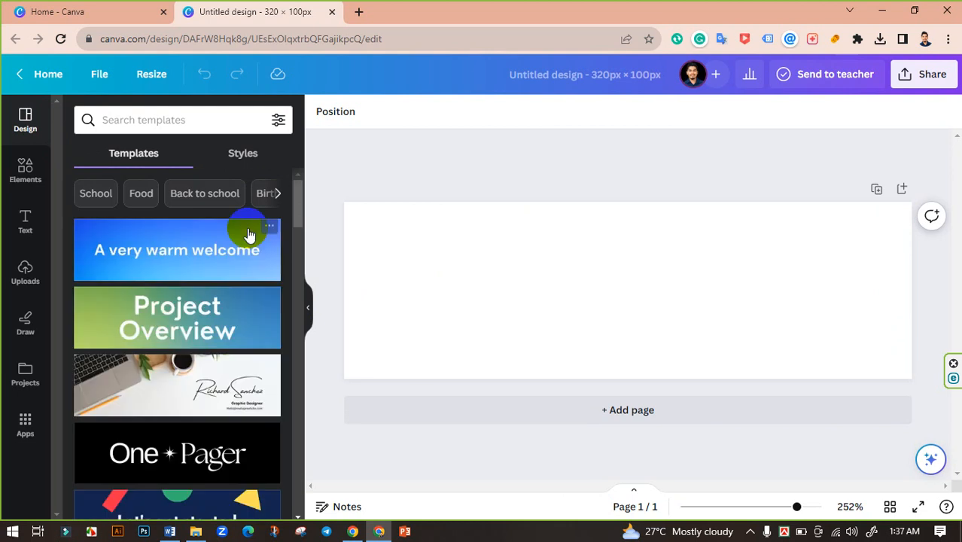
{"action": "left_click", "coordinate": [236, 158]}
{"action": "left_click", "coordinate": [134, 154]}
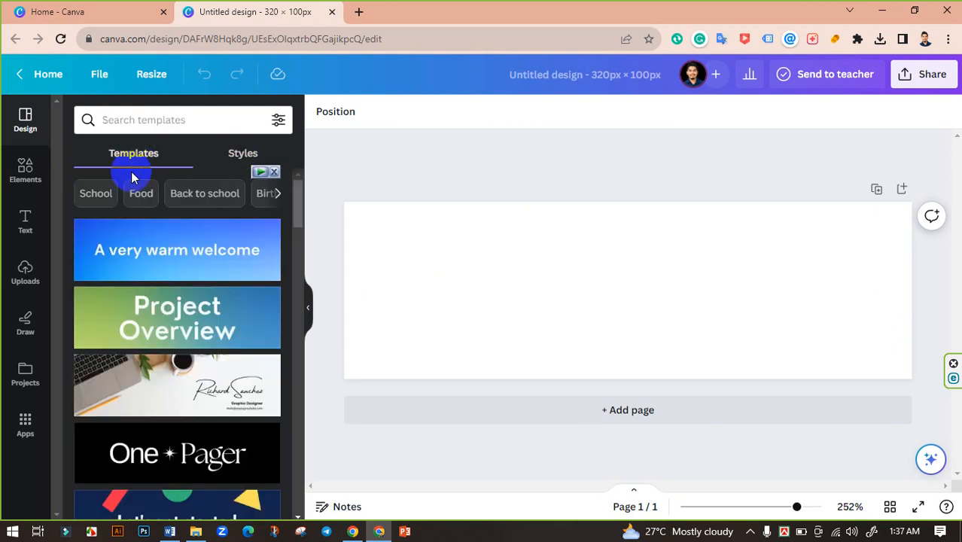
Go through the template categories, choose Product, and examine its banner templates.
{"action": "left_click", "coordinate": [272, 192]}
{"action": "left_click", "coordinate": [272, 192]}
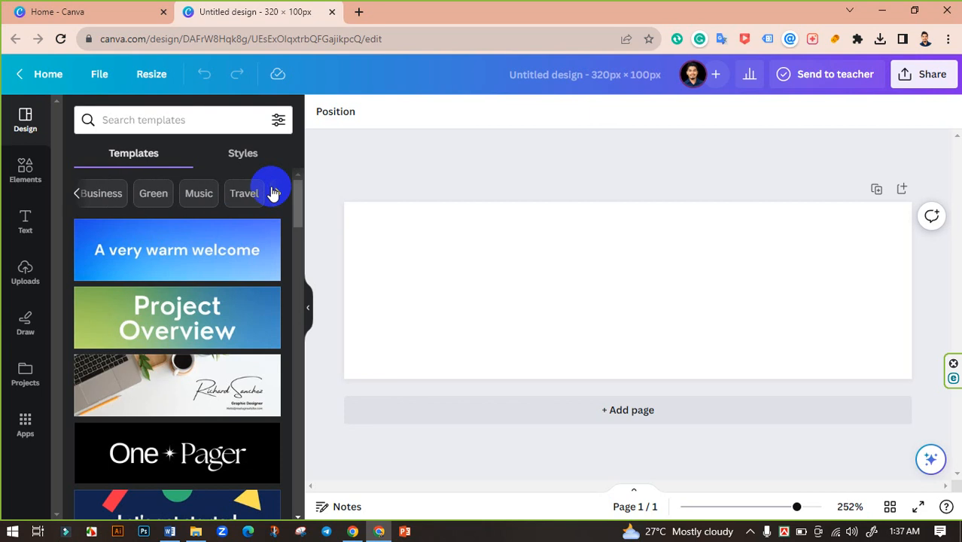
{"action": "left_click", "coordinate": [272, 193]}
{"action": "left_click", "coordinate": [272, 192]}
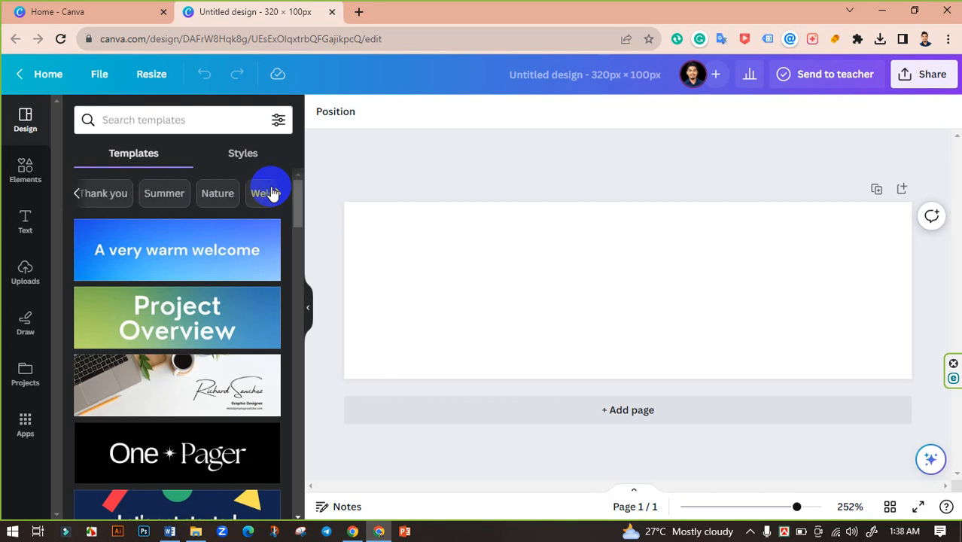
{"action": "left_click", "coordinate": [272, 193]}
{"action": "left_click", "coordinate": [273, 192]}
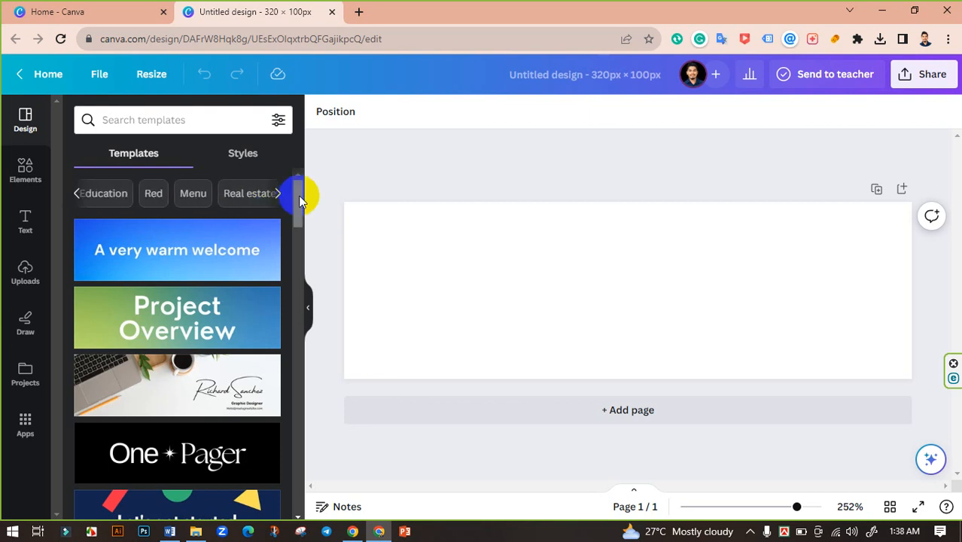
{"action": "left_click", "coordinate": [279, 196]}
{"action": "left_click", "coordinate": [278, 196]}
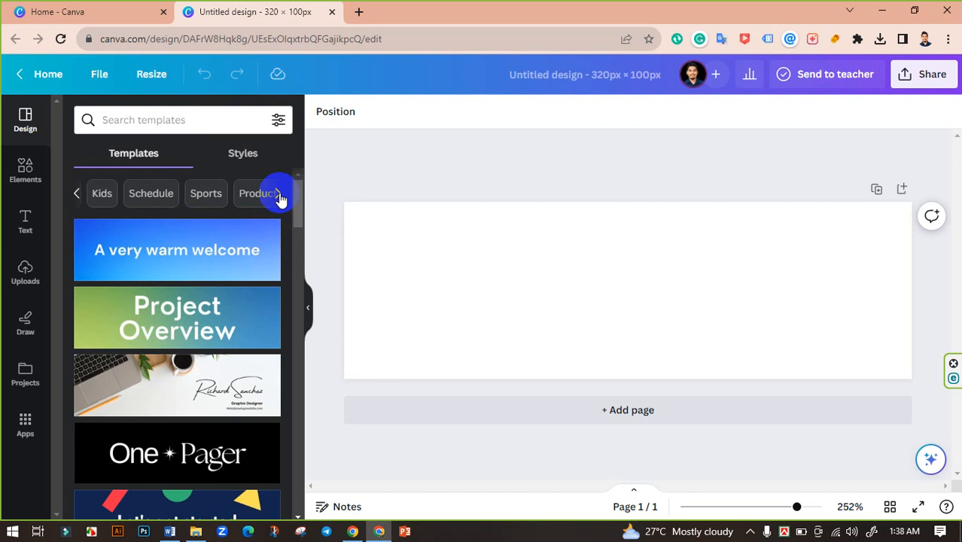
{"action": "left_click", "coordinate": [253, 197]}
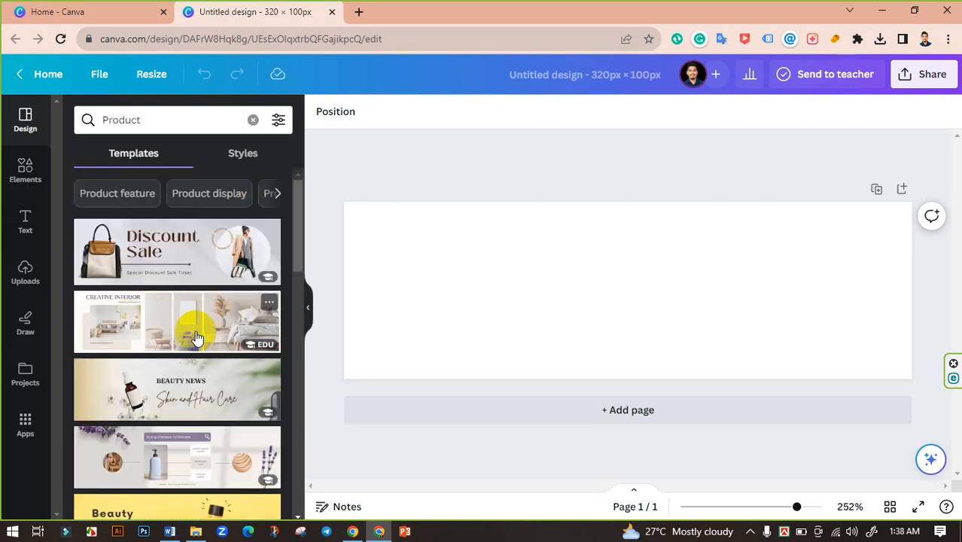
{"action": "scroll", "coordinate": [195, 337], "scroll_direction": "down", "scroll_amount": 1}
{"action": "scroll", "coordinate": [175, 414], "scroll_direction": "down", "scroll_amount": 3}
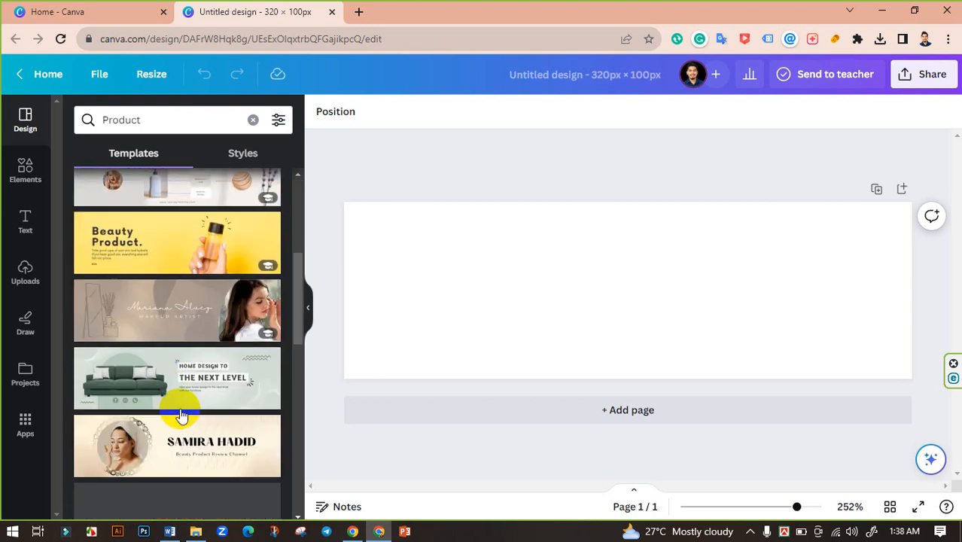
{"action": "scroll", "coordinate": [183, 412], "scroll_direction": "down", "scroll_amount": 9}
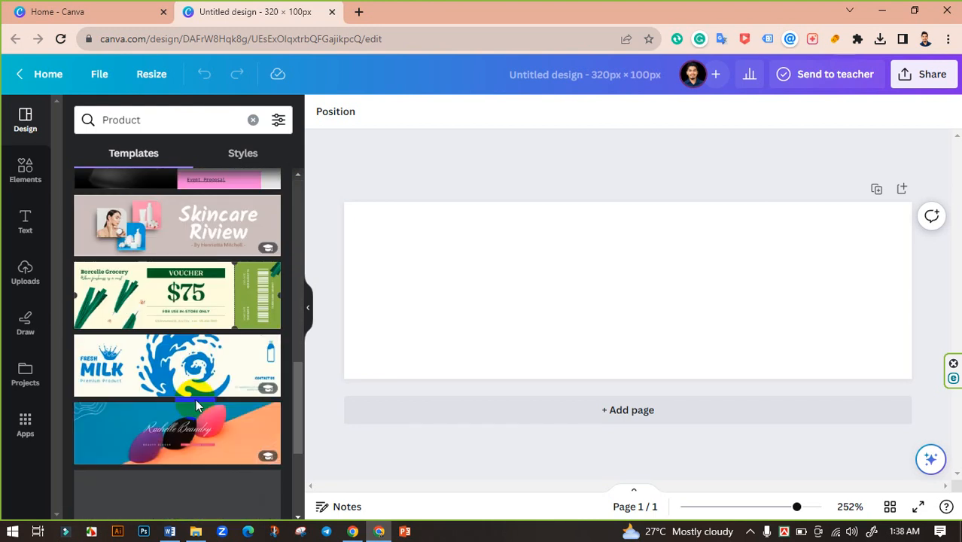
{"action": "scroll", "coordinate": [197, 400], "scroll_direction": "down", "scroll_amount": 4}
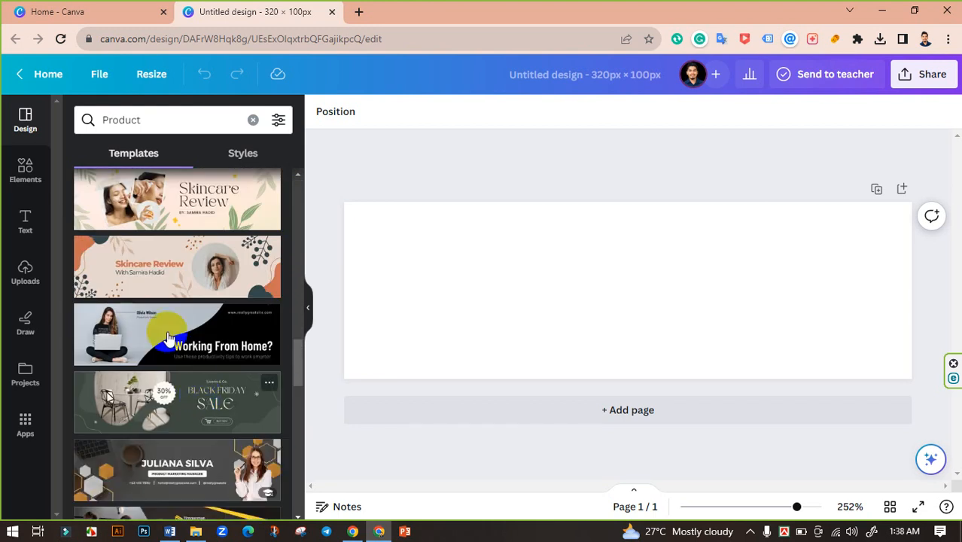
Replace the Product search with a template search for "fashion".
{"action": "left_click_drag", "start_coordinate": [174, 122], "coordinate": [15, 140]}
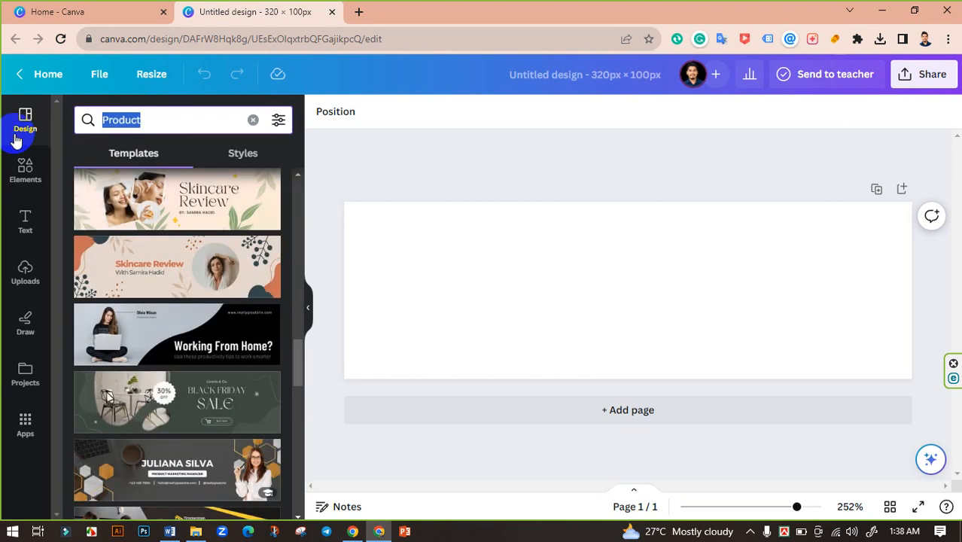
{"action": "type", "text": "fashion"}
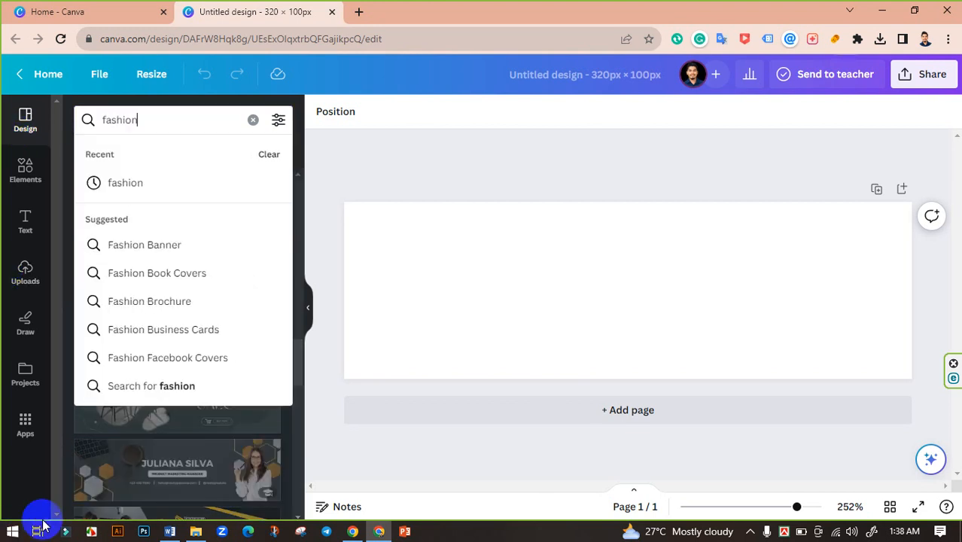
{"action": "key", "text": "Return"}
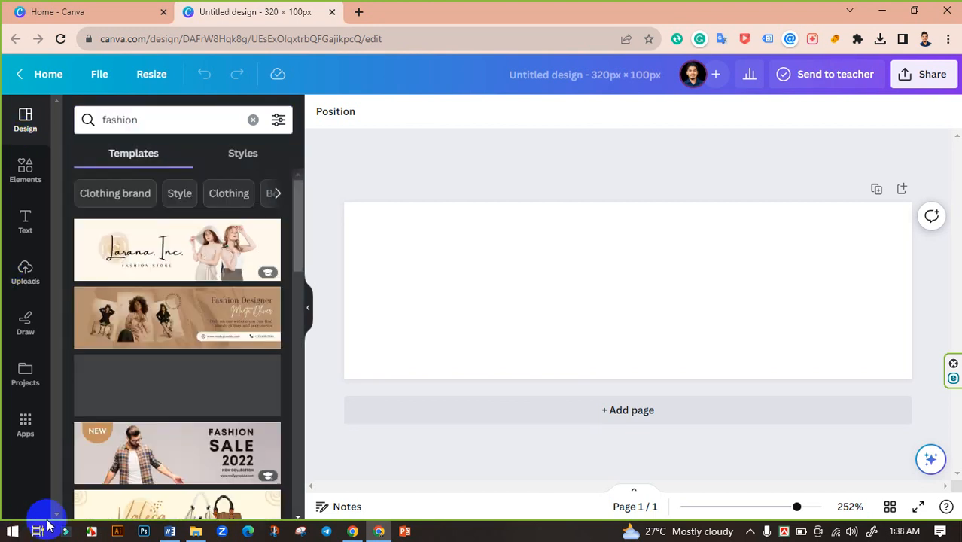
Find the beige Madara Fashion Boutique template among the fashion results and apply it to the blank banner.
{"action": "scroll", "coordinate": [189, 270], "scroll_direction": "down", "scroll_amount": 5}
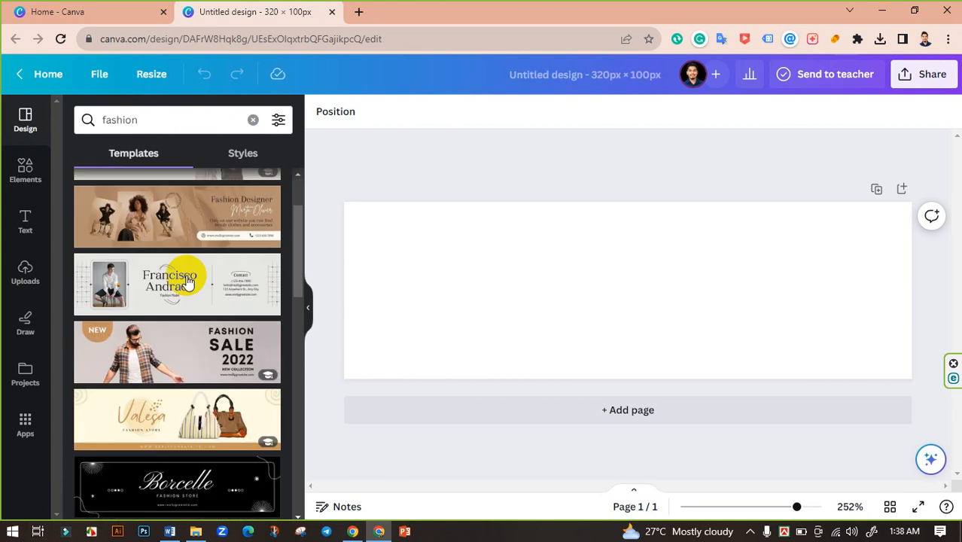
{"action": "scroll", "coordinate": [240, 378], "scroll_direction": "down", "scroll_amount": 8}
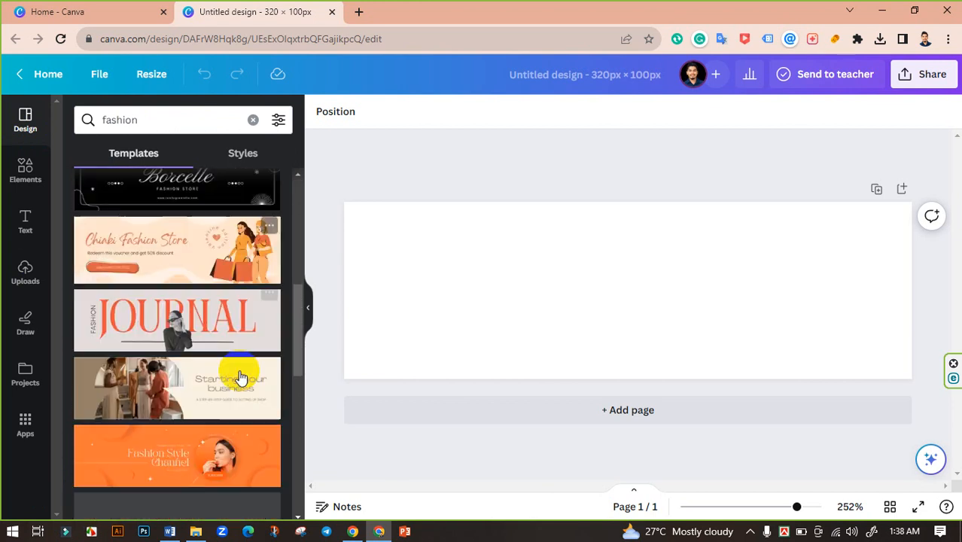
{"action": "scroll", "coordinate": [154, 282], "scroll_direction": "down", "scroll_amount": 4}
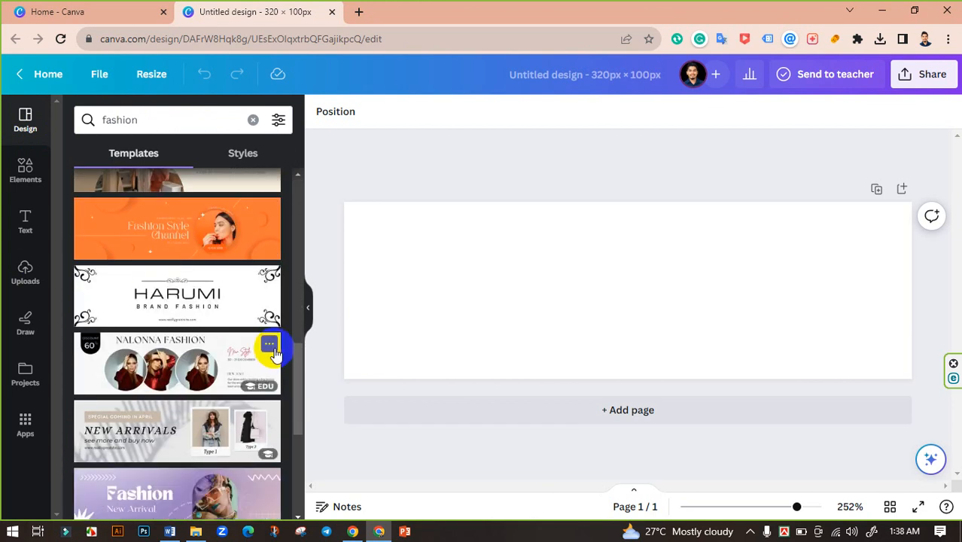
{"action": "scroll", "coordinate": [264, 338], "scroll_direction": "down", "scroll_amount": 4}
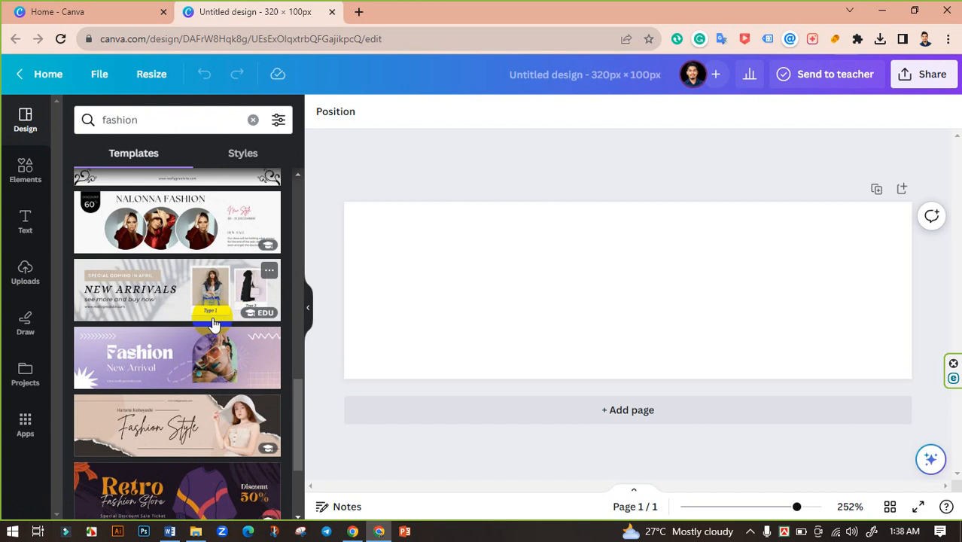
{"action": "scroll", "coordinate": [214, 311], "scroll_direction": "down", "scroll_amount": 4}
{"action": "scroll", "coordinate": [194, 343], "scroll_direction": "down", "scroll_amount": 4}
{"action": "scroll", "coordinate": [197, 323], "scroll_direction": "down", "scroll_amount": 4}
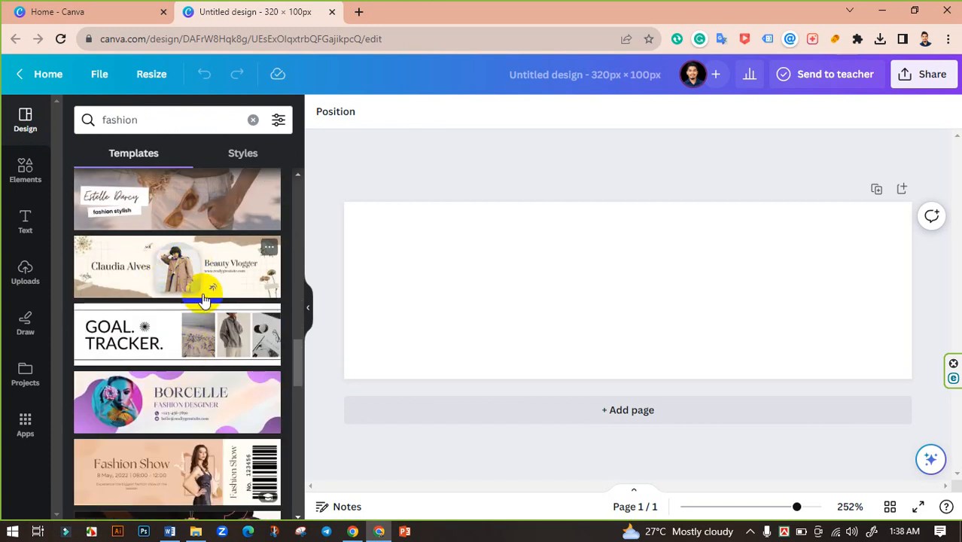
{"action": "scroll", "coordinate": [202, 289], "scroll_direction": "down", "scroll_amount": 4}
{"action": "scroll", "coordinate": [175, 250], "scroll_direction": "up", "scroll_amount": 2}
{"action": "scroll", "coordinate": [201, 293], "scroll_direction": "down", "scroll_amount": 6}
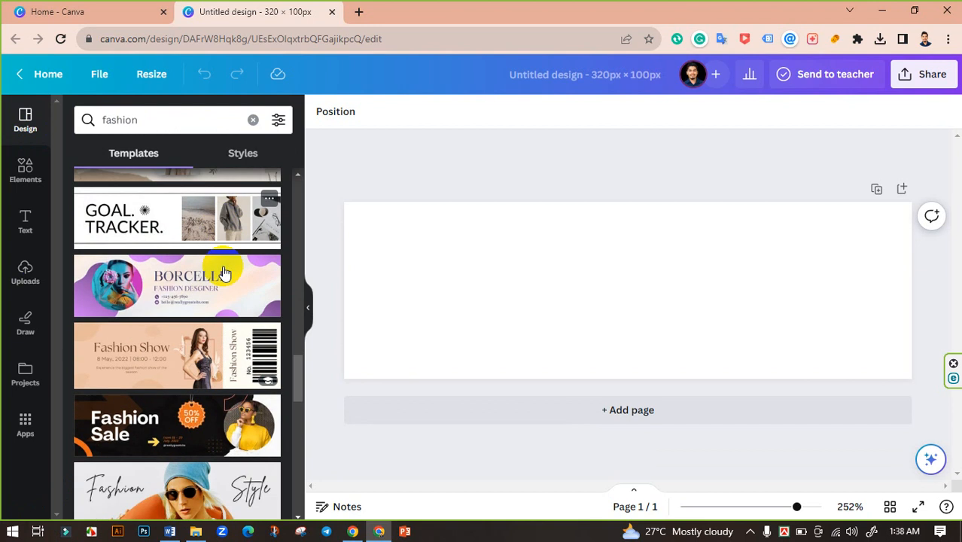
{"action": "scroll", "coordinate": [201, 308], "scroll_direction": "down", "scroll_amount": 10}
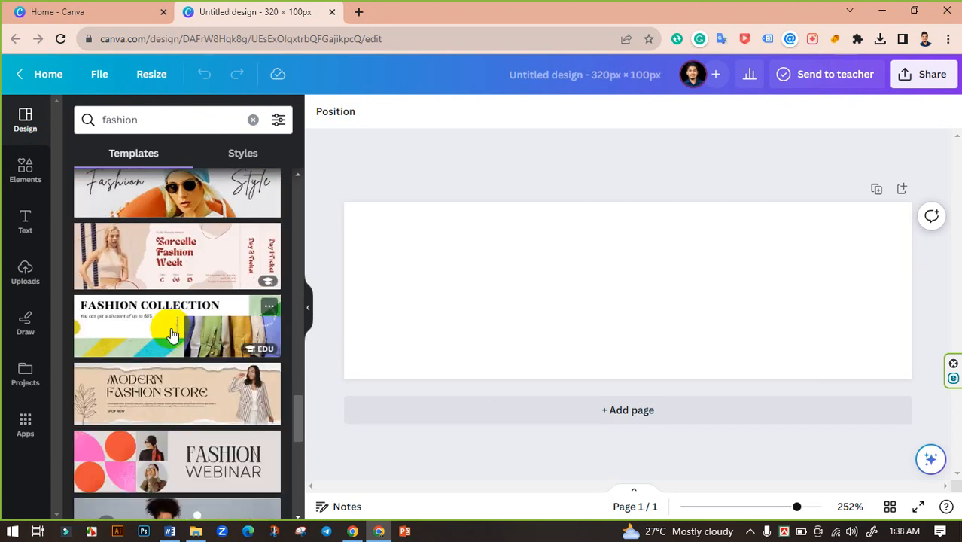
{"action": "scroll", "coordinate": [214, 338], "scroll_direction": "down", "scroll_amount": 5}
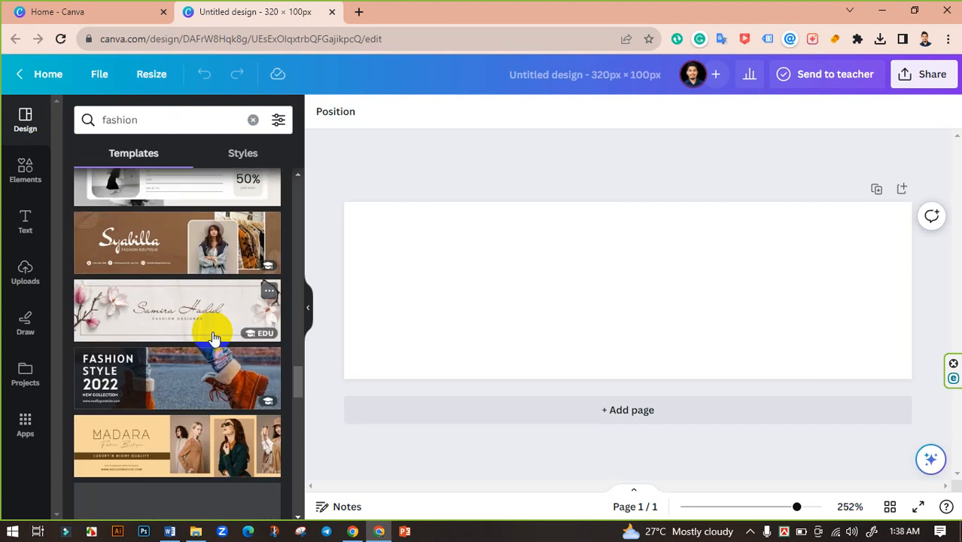
{"action": "scroll", "coordinate": [214, 337], "scroll_direction": "down", "scroll_amount": 4}
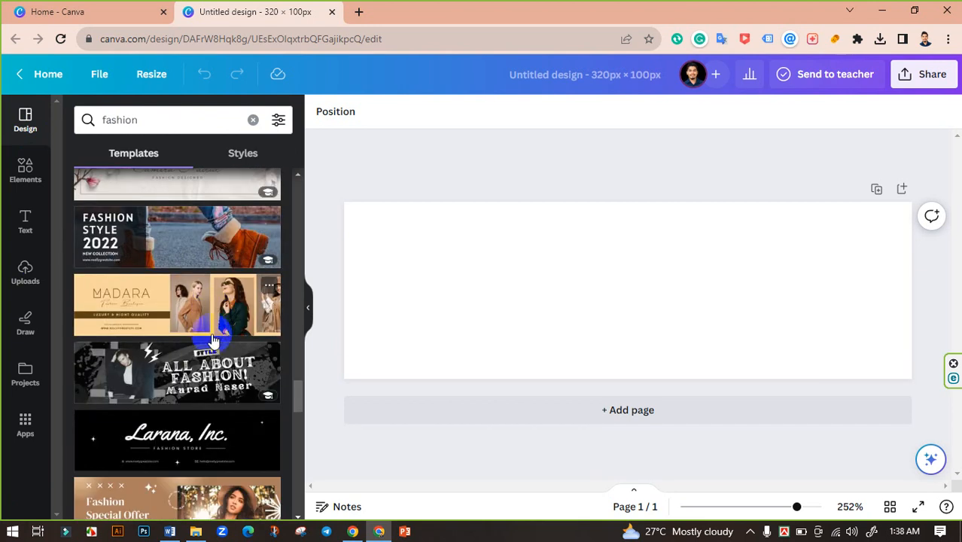
{"action": "scroll", "coordinate": [210, 371], "scroll_direction": "down", "scroll_amount": 4}
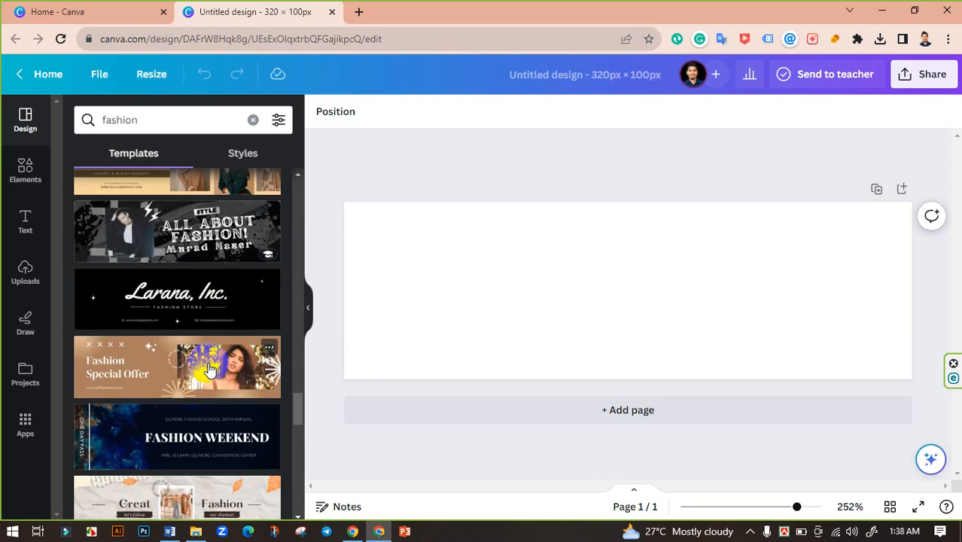
{"action": "scroll", "coordinate": [213, 367], "scroll_direction": "up", "scroll_amount": 2}
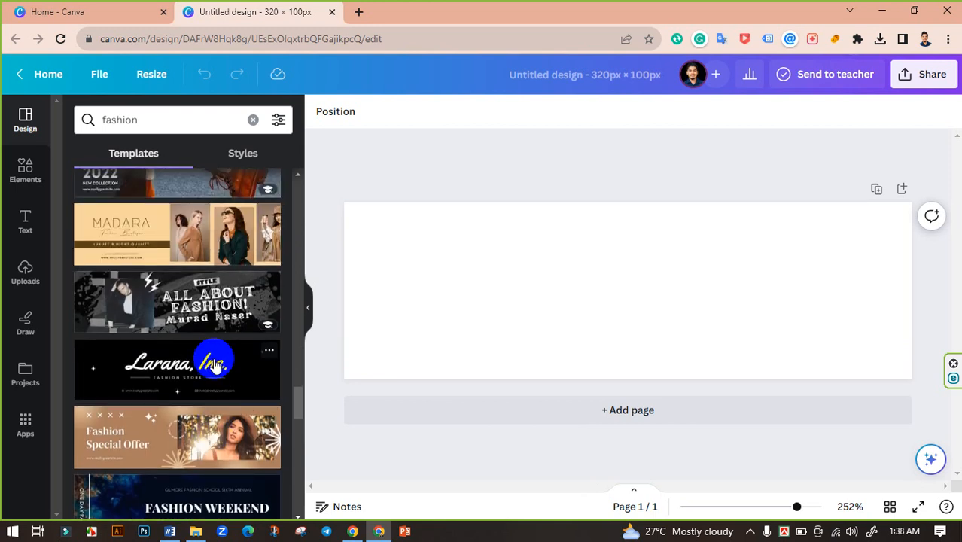
{"action": "left_click", "coordinate": [180, 218]}
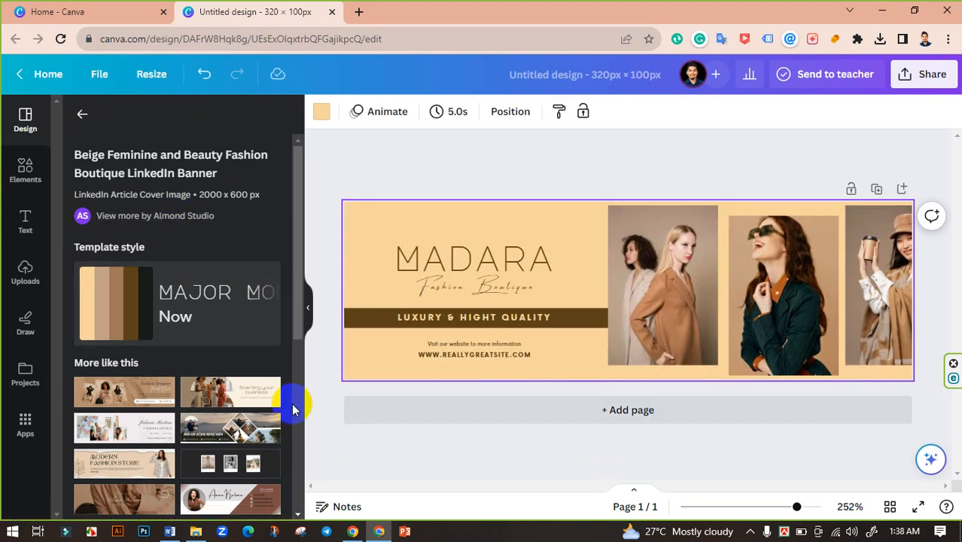
Move the banner's three fashion photos together to the left until the third one fits almost entirely on the page.
{"action": "left_click", "coordinate": [670, 307]}
{"action": "left_click", "coordinate": [785, 322], "text": "shift"}
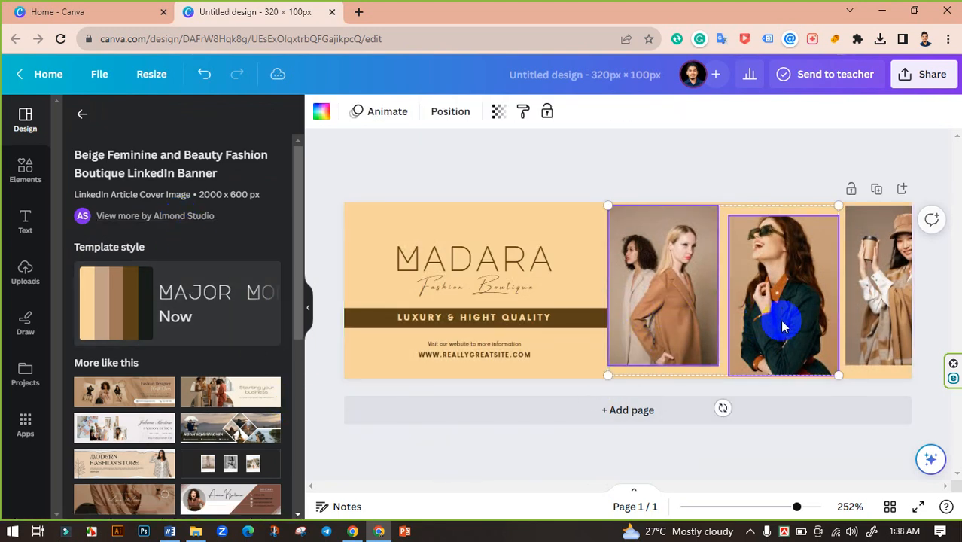
{"action": "left_click", "coordinate": [857, 307], "text": "shift"}
{"action": "left_click_drag", "start_coordinate": [861, 307], "coordinate": [859, 311]}
{"action": "key", "text": "Left"}
{"action": "key", "text": "Left"}
{"action": "key", "text": "Left"}
{"action": "key", "text": "Left"}
{"action": "key", "text": "Left"}
{"action": "key", "text": "Left"}
{"action": "key", "text": "Left"}
{"action": "key", "text": "Left"}
{"action": "key", "text": "Left"}
{"action": "key", "text": "Left"}
{"action": "key", "text": "Left"}
{"action": "key", "text": "Left"}
{"action": "key", "text": "Left"}
{"action": "key", "text": "Left"}
{"action": "key", "text": "Left"}
{"action": "key", "text": "Left"}
{"action": "key", "text": "Left"}
{"action": "key", "text": "Left"}
{"action": "key", "text": "Left"}
{"action": "key", "text": "Left"}
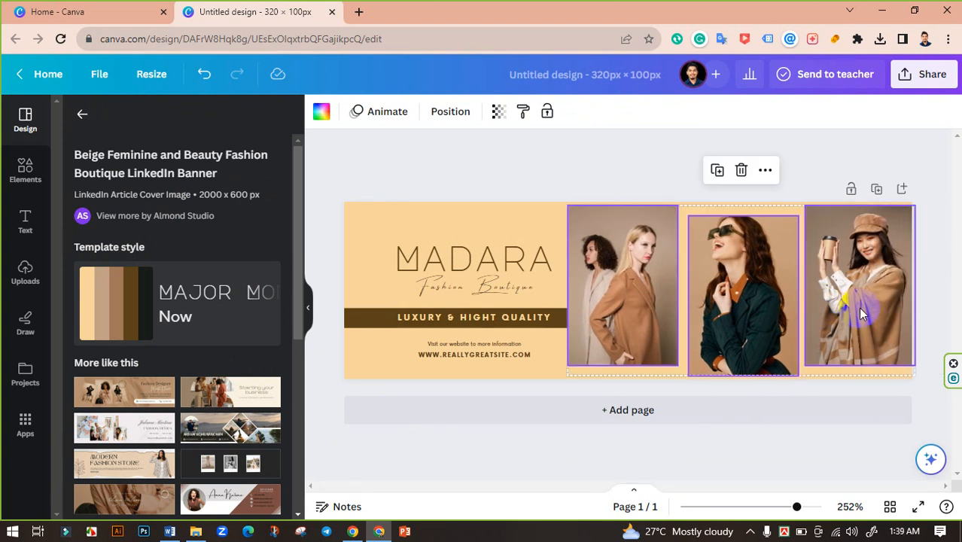
{"action": "left_click", "coordinate": [611, 177]}
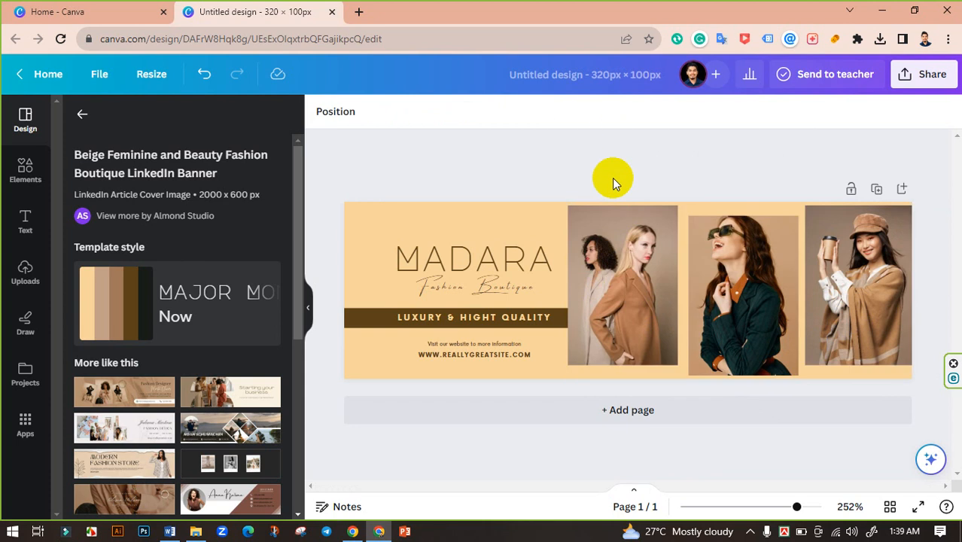
Delete the image from each of the three photo grids, keeping the empty frames in place.
{"action": "left_click", "coordinate": [609, 212]}
{"action": "left_click", "coordinate": [623, 173]}
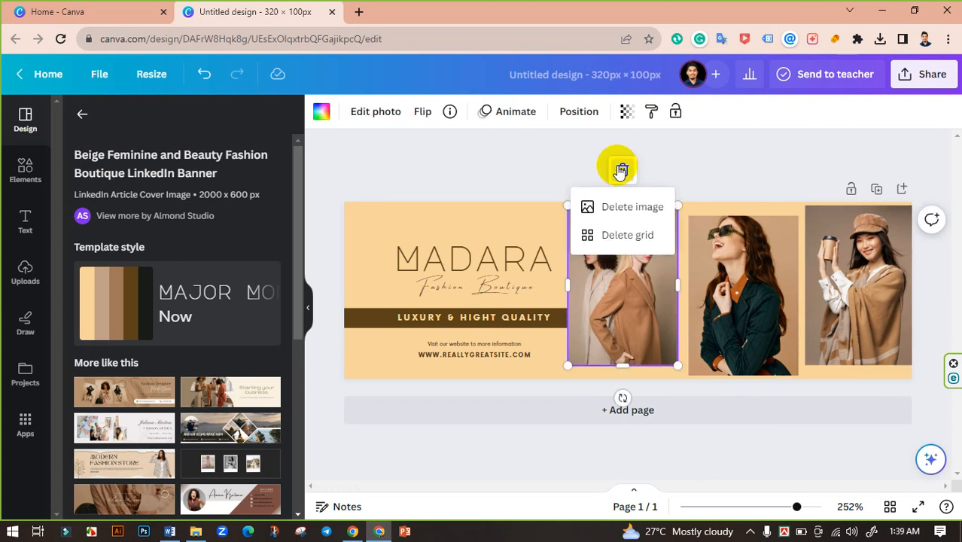
{"action": "left_click", "coordinate": [613, 204]}
{"action": "left_click", "coordinate": [743, 259]}
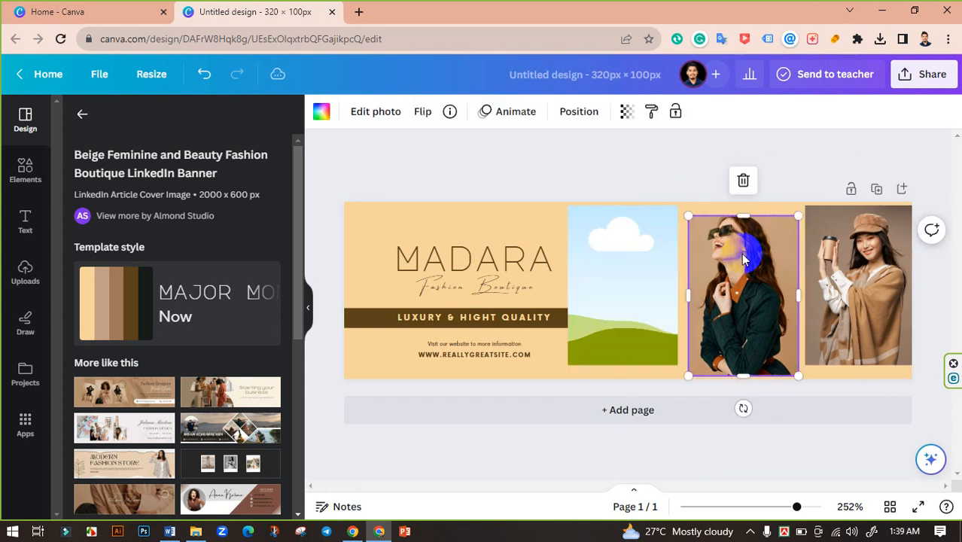
{"action": "left_click", "coordinate": [743, 180]}
{"action": "left_click", "coordinate": [734, 216]}
{"action": "left_click", "coordinate": [864, 242]}
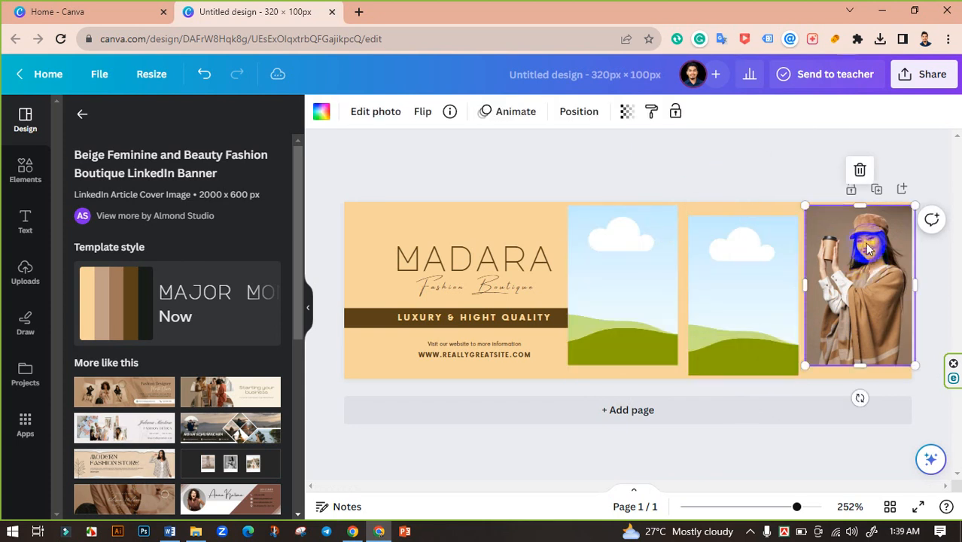
{"action": "left_click", "coordinate": [859, 170]}
{"action": "left_click", "coordinate": [819, 207]}
{"action": "left_click", "coordinate": [717, 177]}
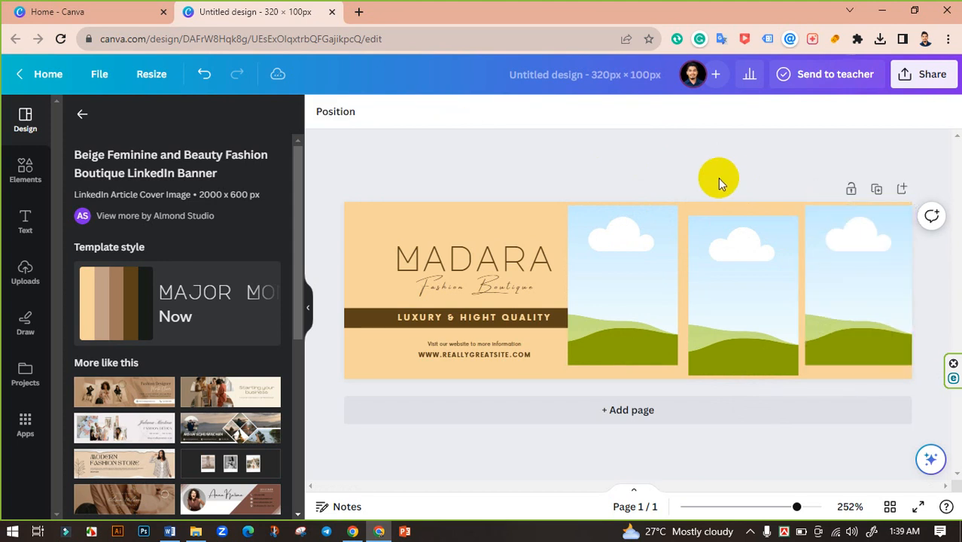
{"action": "left_click", "coordinate": [837, 273]}
{"action": "left_click", "coordinate": [639, 151]}
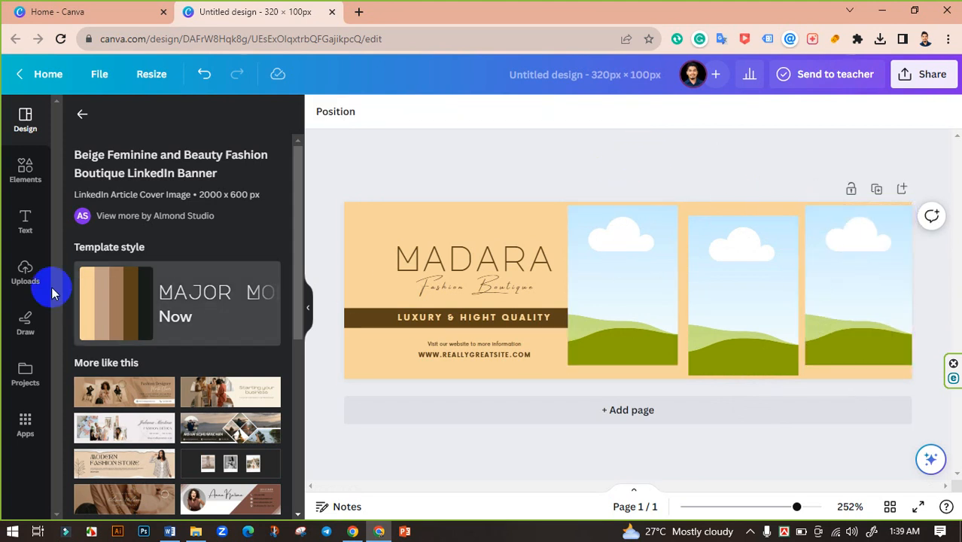
Open the uploads library and start uploading files from the computer.
{"action": "left_click", "coordinate": [23, 271]}
{"action": "left_click", "coordinate": [200, 157]}
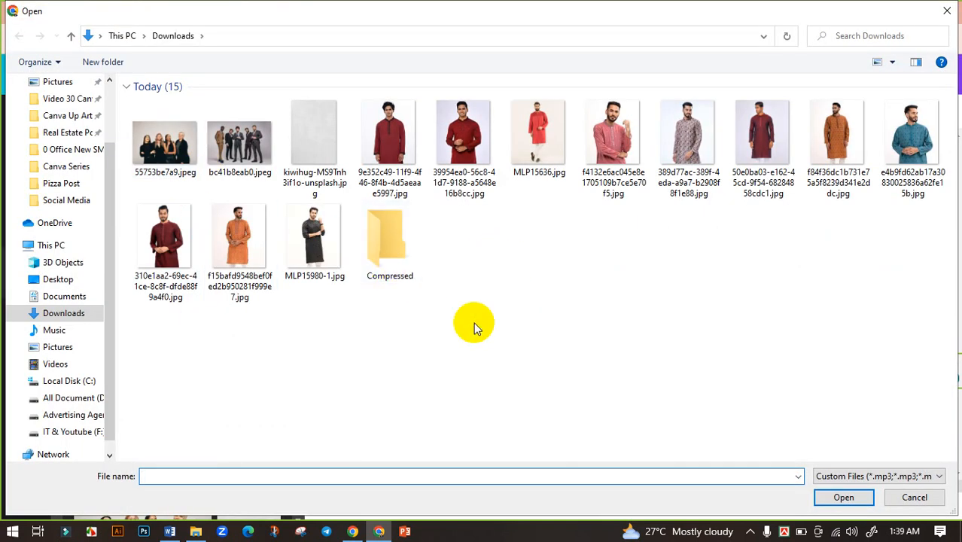
{"action": "left_click", "coordinate": [244, 230]}
{"action": "left_click", "coordinate": [860, 141], "text": "ctrl"}
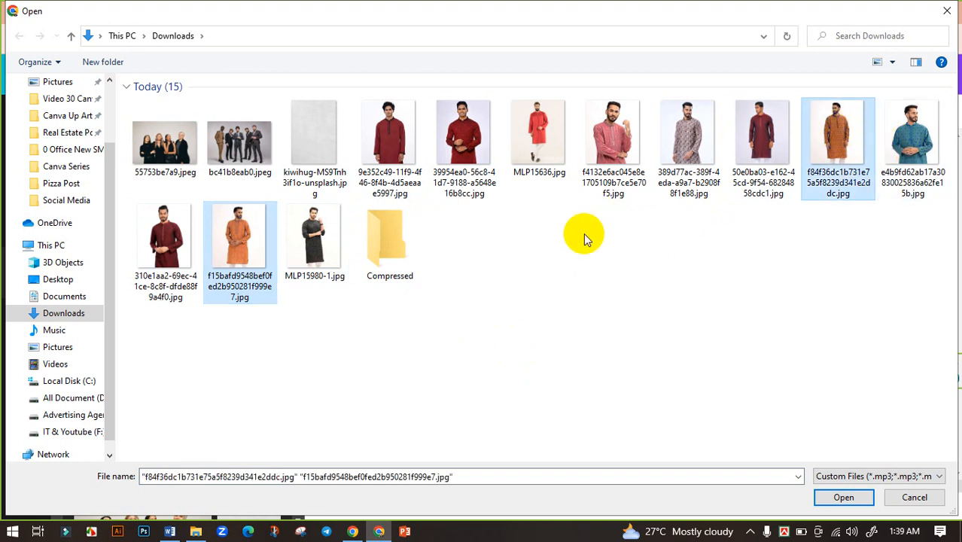
{"action": "left_click", "coordinate": [463, 125]}
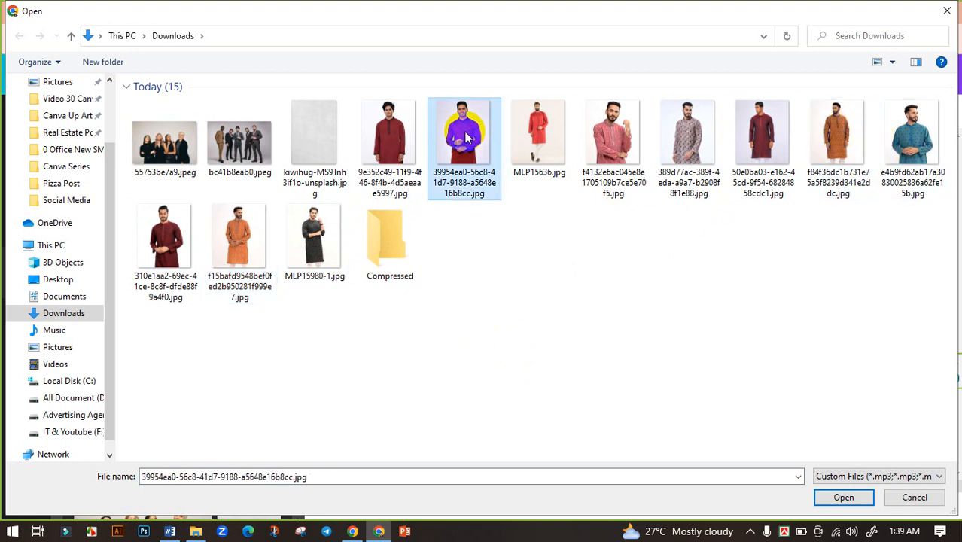
{"action": "left_click", "coordinate": [389, 139], "text": "ctrl"}
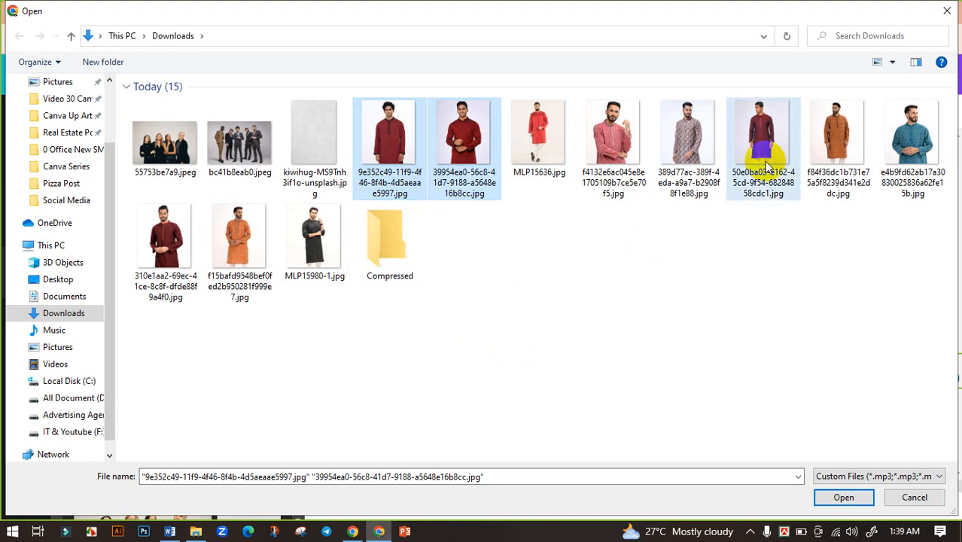
{"action": "left_click", "coordinate": [761, 171], "text": "ctrl"}
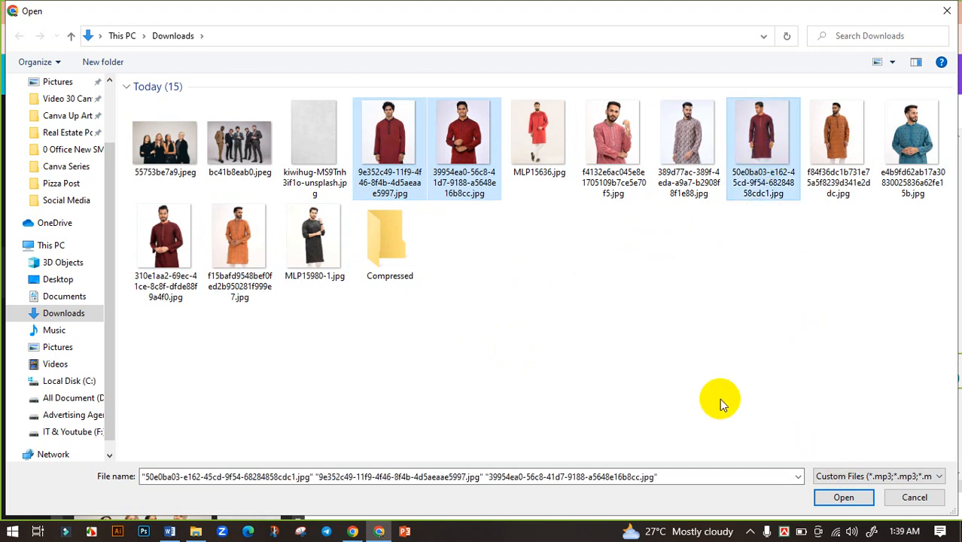
{"action": "left_click", "coordinate": [607, 287]}
Upload the three red and maroon menswear photos whose file names begin with 39954ea0, 9e352c49 and 310e1aa2 from Downloads.
{"action": "left_click", "coordinate": [455, 180]}
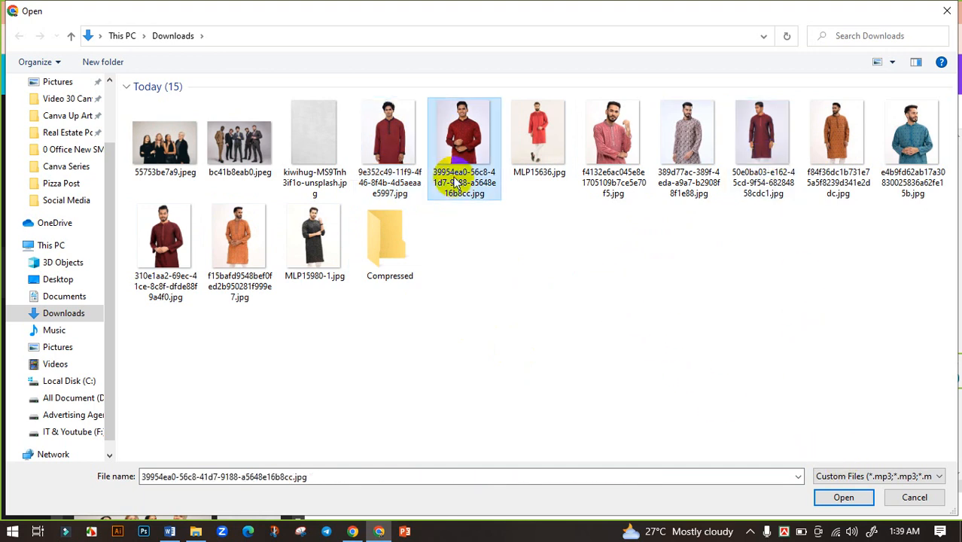
{"action": "left_click", "coordinate": [389, 143], "text": "ctrl"}
{"action": "left_click", "coordinate": [173, 244], "text": "ctrl"}
{"action": "left_click", "coordinate": [859, 502]}
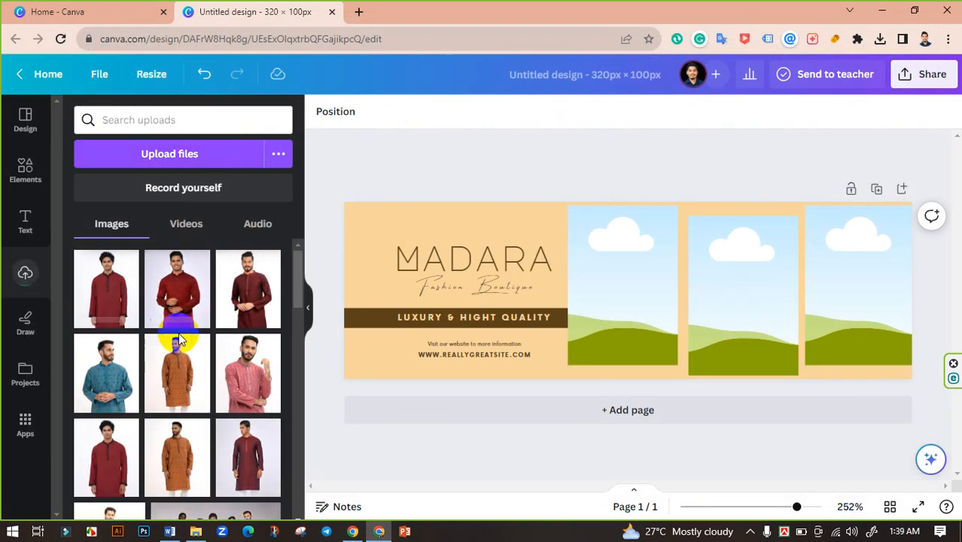
Fill the three empty frames in order with the uploaded bearded man, plain maroon outfit and bright red outfit photos.
{"action": "left_click_drag", "start_coordinate": [109, 286], "coordinate": [659, 304]}
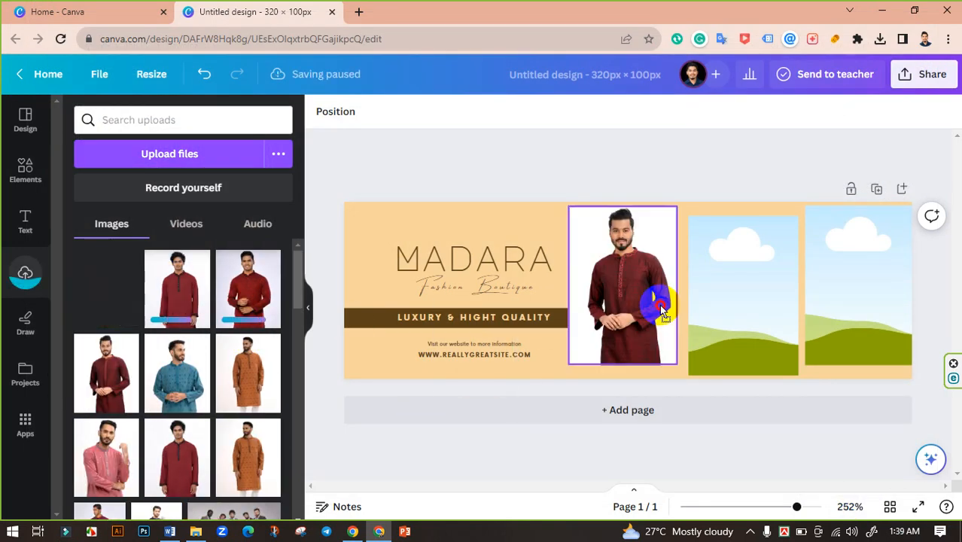
{"action": "left_click_drag", "start_coordinate": [177, 288], "coordinate": [762, 307]}
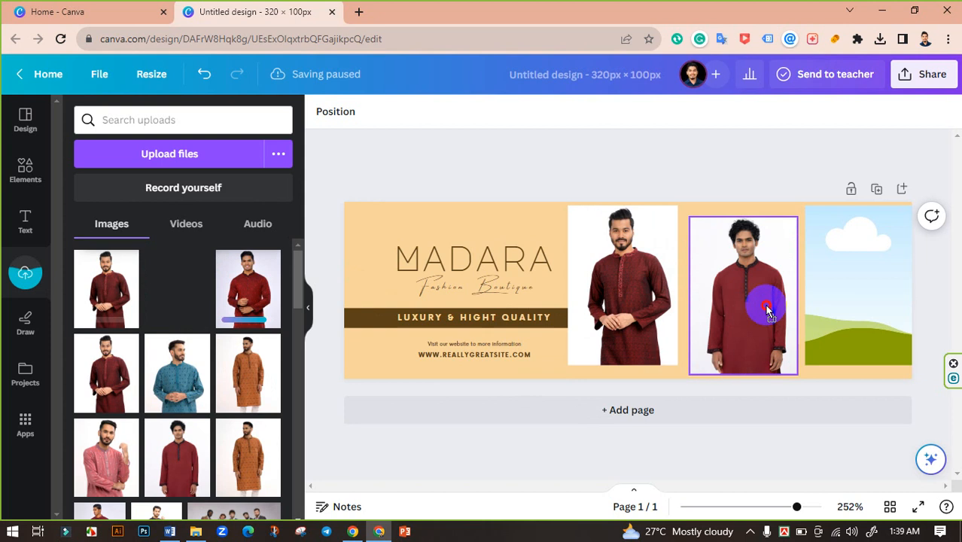
{"action": "left_click_drag", "start_coordinate": [177, 289], "coordinate": [867, 319]}
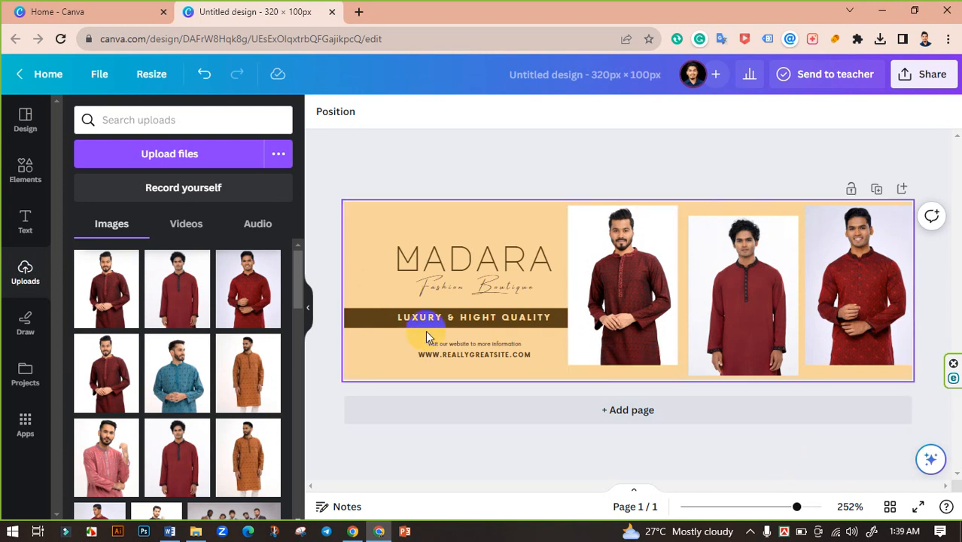
Replace the MADARA heading text with MEN'S.
{"action": "left_click", "coordinate": [457, 258]}
{"action": "left_click_drag", "start_coordinate": [454, 258], "coordinate": [440, 311]}
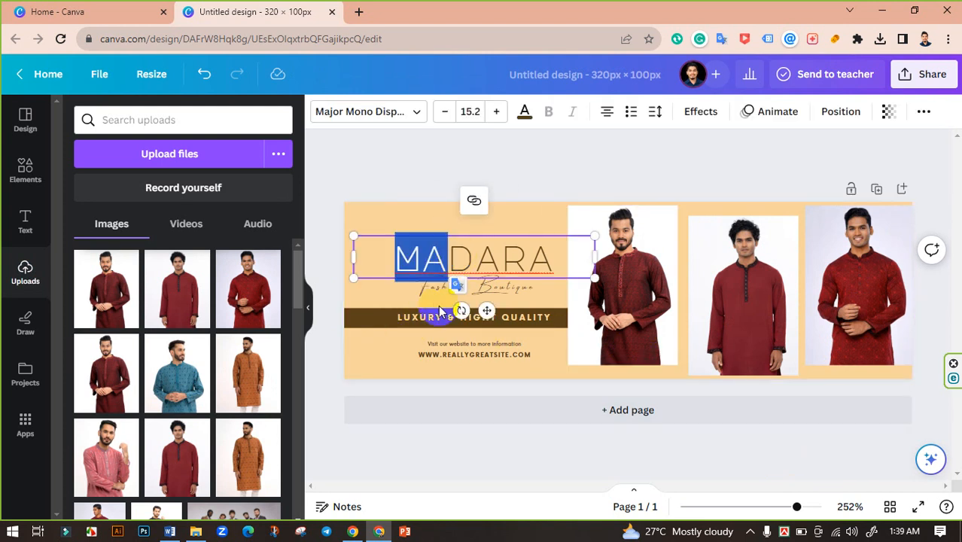
{"action": "double_click", "coordinate": [498, 261]}
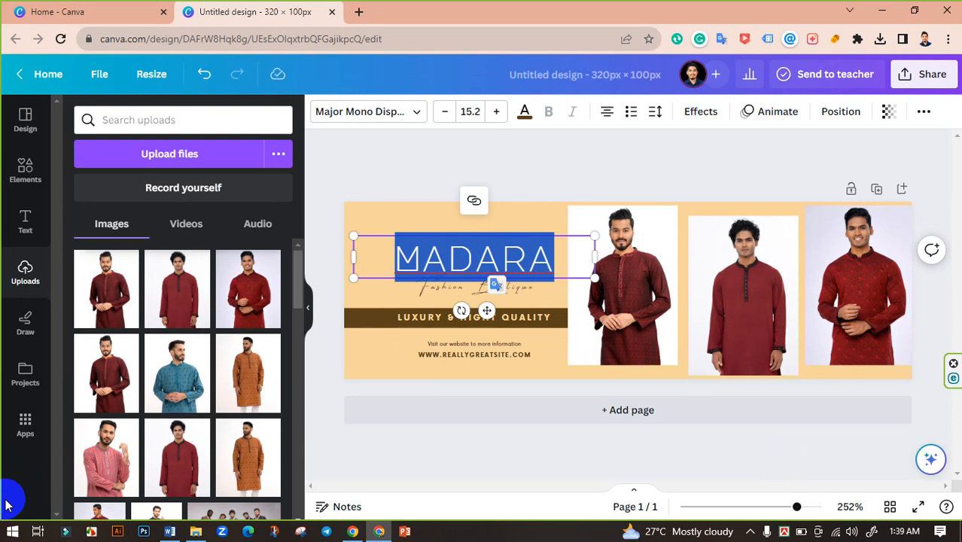
{"action": "type", "text": "ME"}
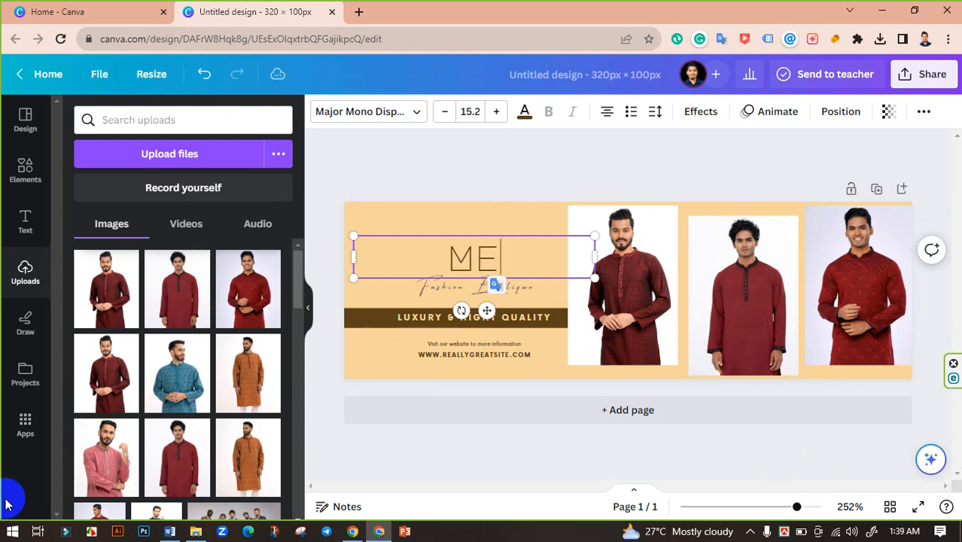
{"action": "type", "text": "N'S"}
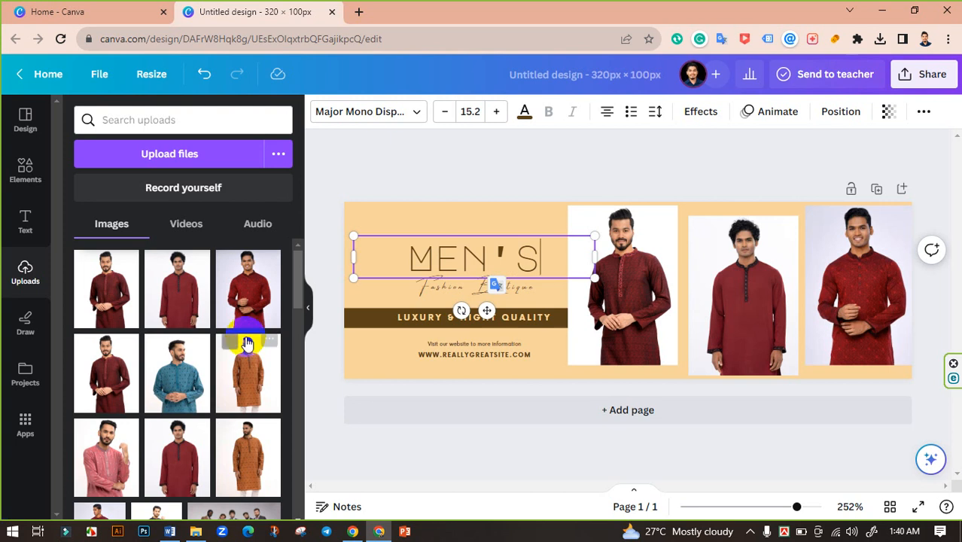
Change the heading's font to Anton and extend its text to read Men's Summer.
{"action": "double_click", "coordinate": [449, 250]}
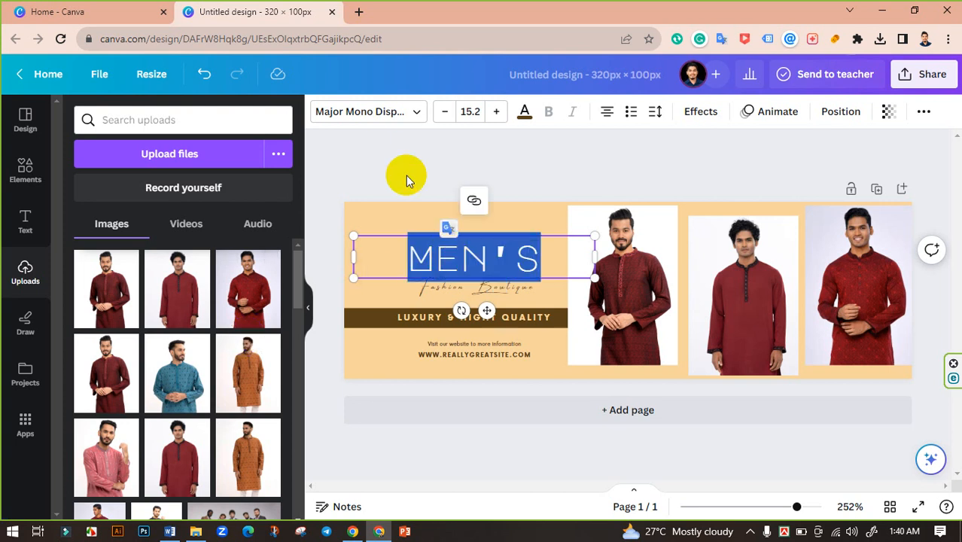
{"action": "left_click", "coordinate": [415, 113]}
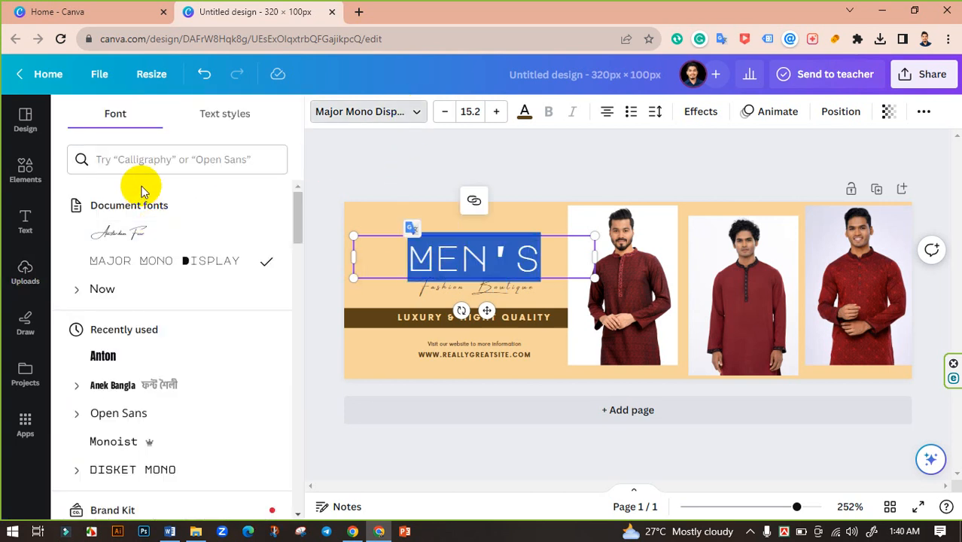
{"action": "left_click", "coordinate": [103, 357]}
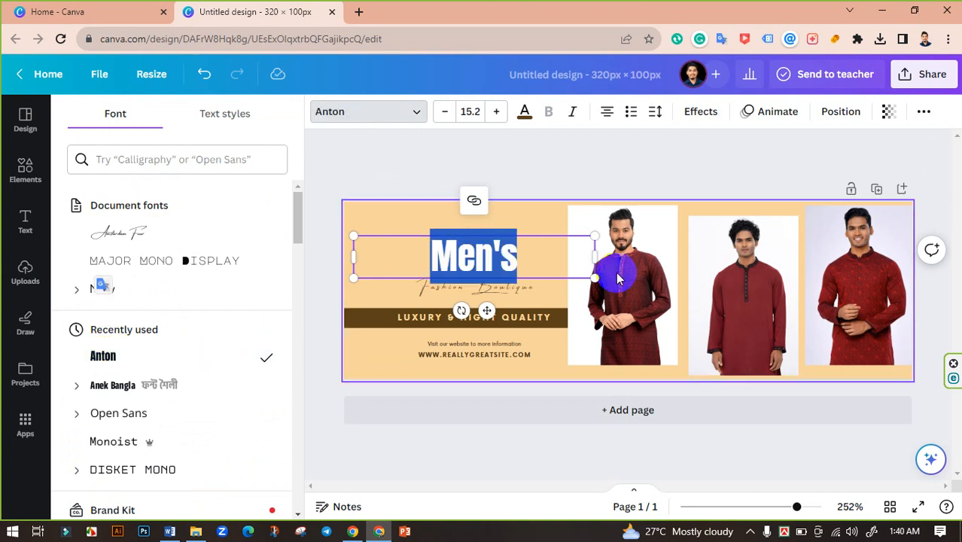
{"action": "left_click", "coordinate": [520, 265]}
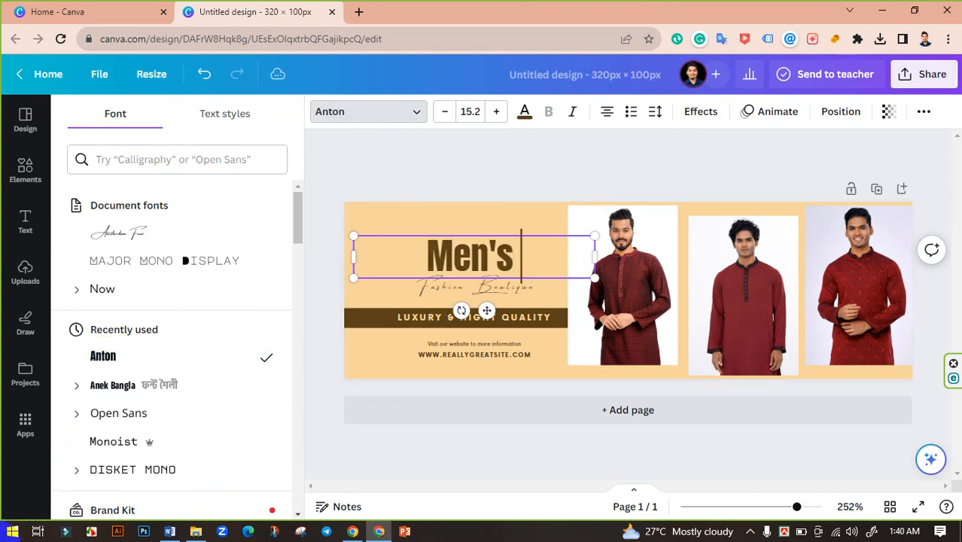
{"action": "type", "text": "Summer"}
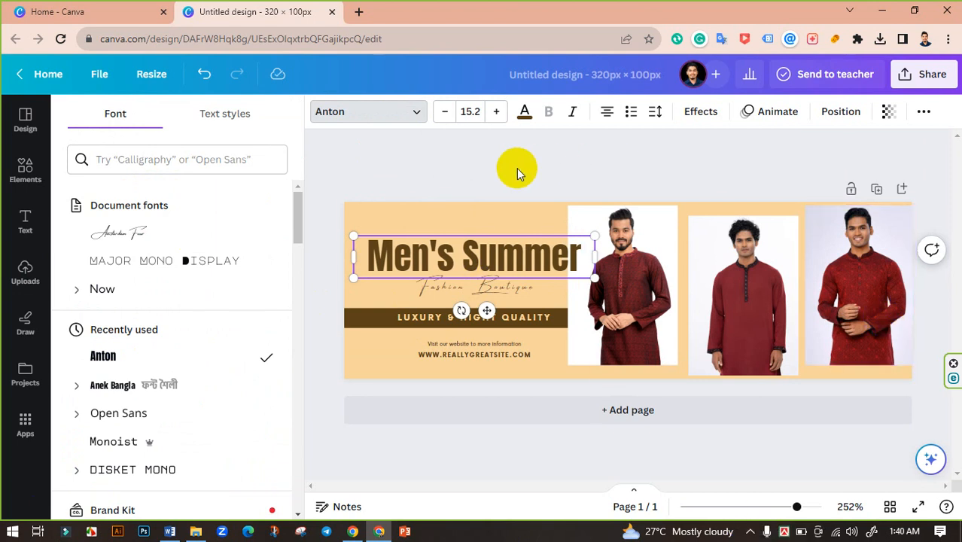
Reduce the Men's Summer heading's font size to 10.2.
{"action": "left_click", "coordinate": [414, 112]}
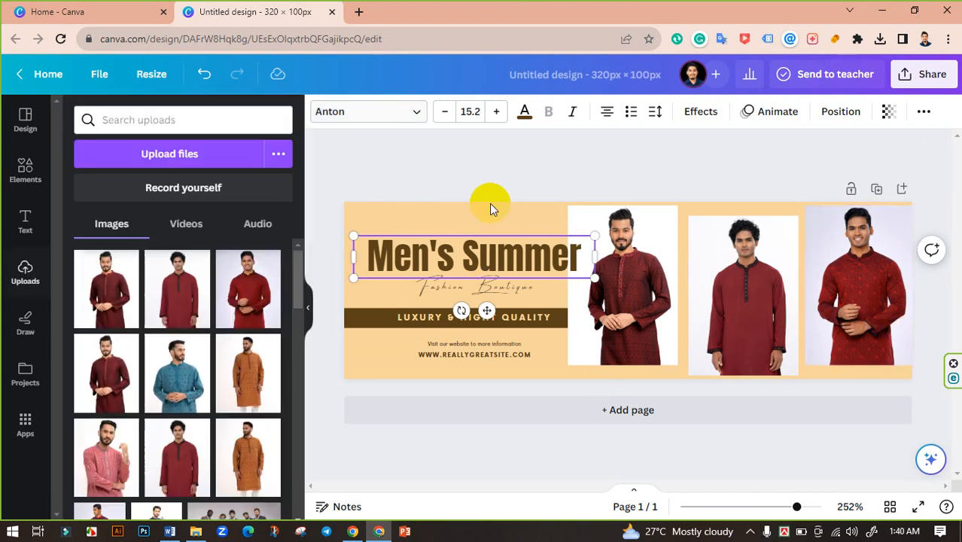
{"action": "left_click", "coordinate": [447, 111]}
{"action": "left_click", "coordinate": [447, 112]}
{"action": "left_click", "coordinate": [446, 111]}
{"action": "left_click", "coordinate": [449, 112]}
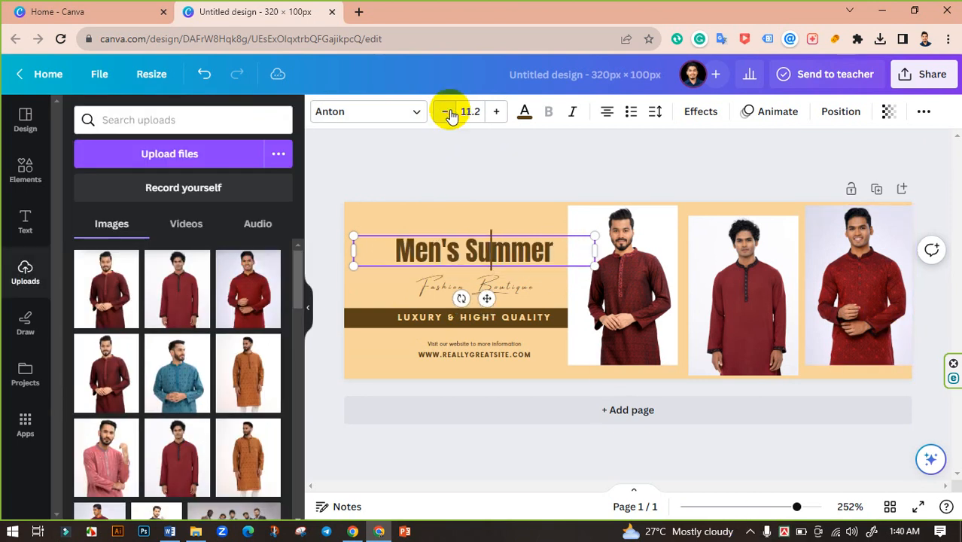
{"action": "left_click", "coordinate": [449, 112]}
Narrow the Men's Summer text box to fit its words, then scale the heading up to nearly span the beige area beside the first photo.
{"action": "left_click_drag", "start_coordinate": [497, 248], "coordinate": [530, 255]}
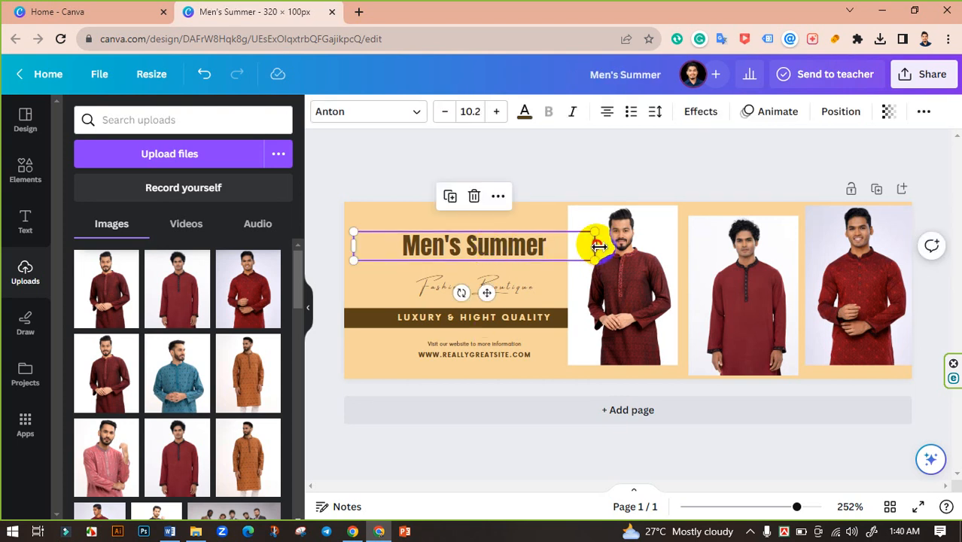
{"action": "left_click_drag", "start_coordinate": [597, 246], "coordinate": [550, 245]}
{"action": "left_click", "coordinate": [428, 183]}
{"action": "left_click", "coordinate": [489, 242]}
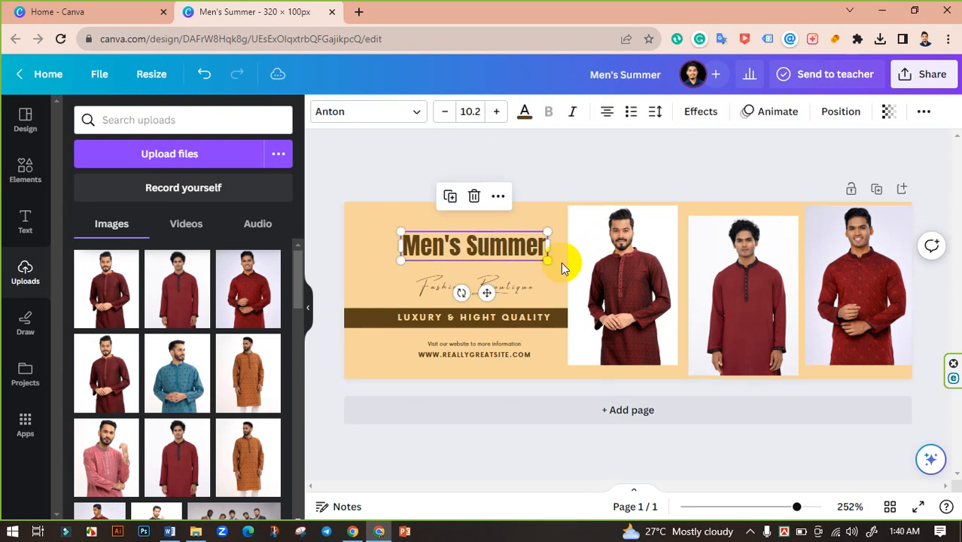
{"action": "left_click_drag", "start_coordinate": [552, 261], "coordinate": [524, 256]}
{"action": "left_click", "coordinate": [351, 175]}
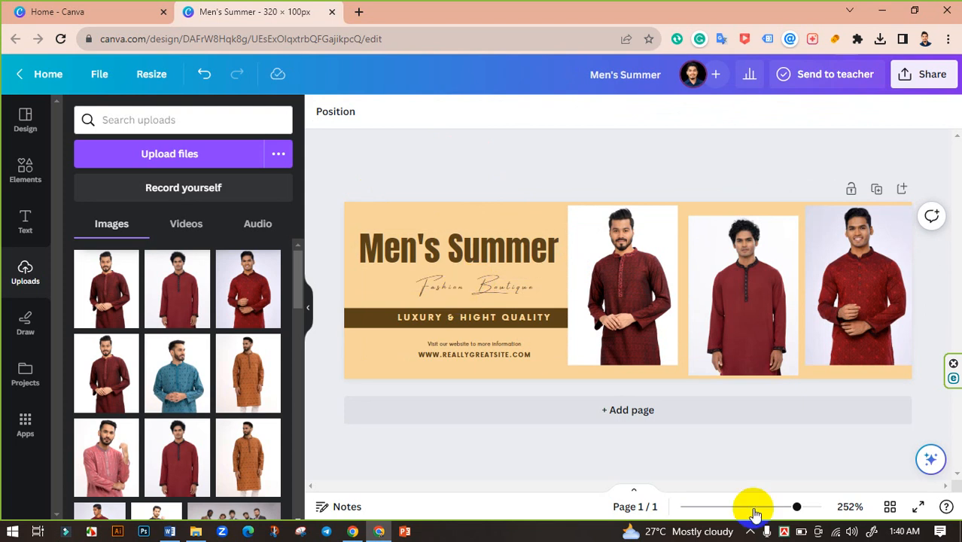
Remove the word Boutique from the script subtitle beneath the heading, keeping only Fashion.
{"action": "left_click_drag", "start_coordinate": [796, 507], "coordinate": [805, 506]}
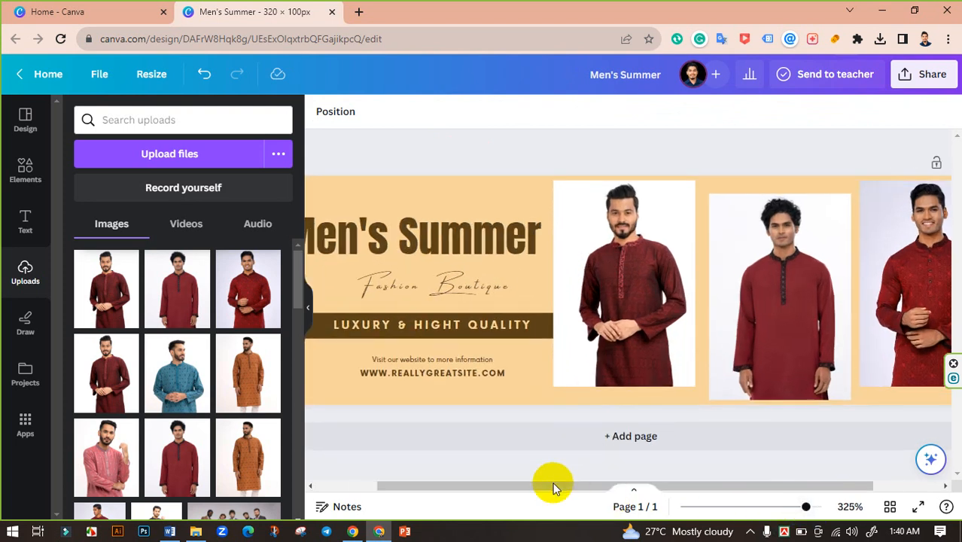
{"action": "left_click_drag", "start_coordinate": [553, 486], "coordinate": [467, 491]}
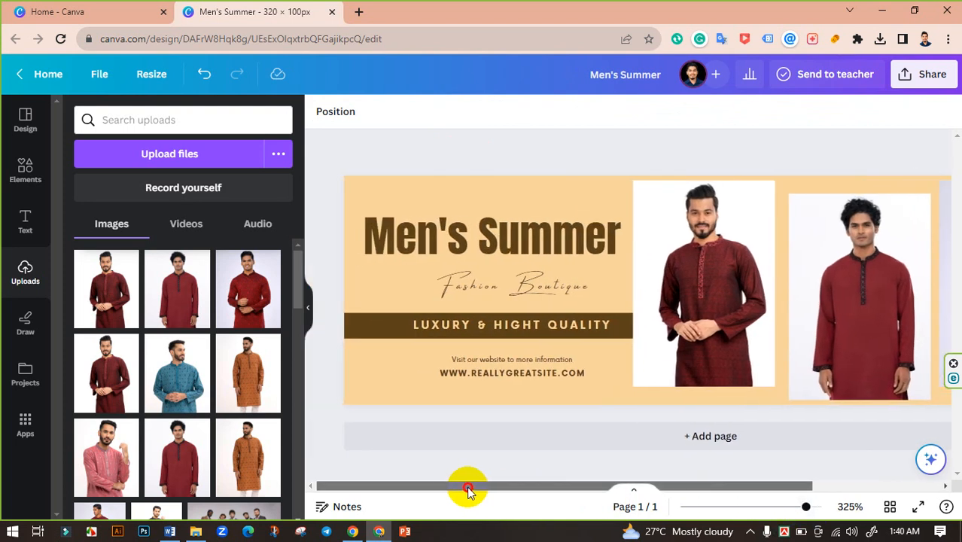
{"action": "left_click", "coordinate": [510, 282]}
{"action": "left_click_drag", "start_coordinate": [508, 283], "coordinate": [588, 286]}
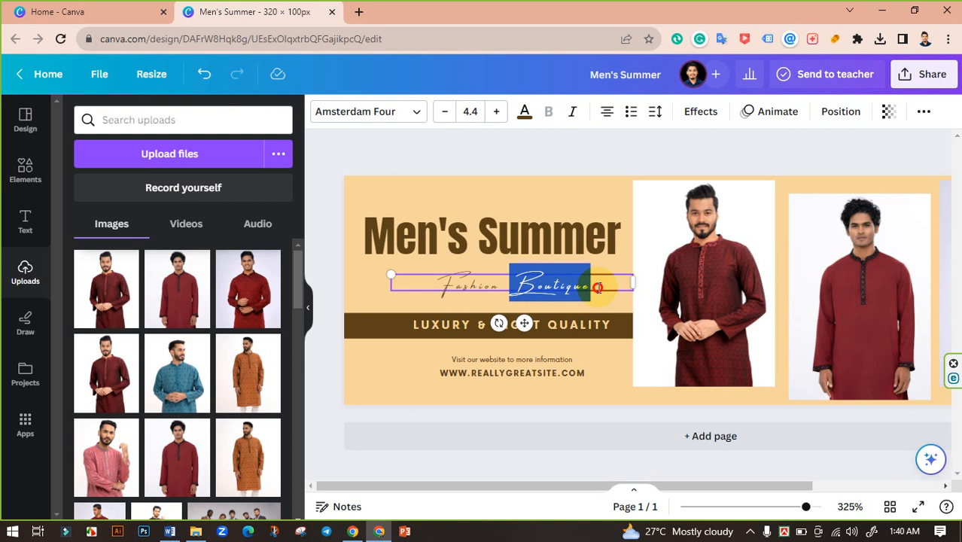
{"action": "key", "text": "BackSpace"}
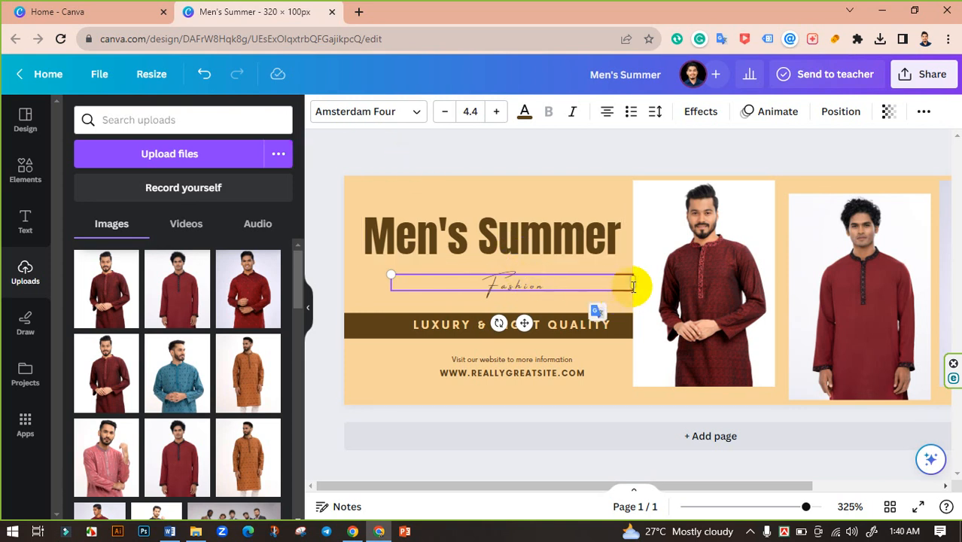
Enlarge the script word Fashion beneath the heading to font size 11.
{"action": "left_click_drag", "start_coordinate": [636, 283], "coordinate": [683, 251]}
{"action": "left_click", "coordinate": [529, 290]}
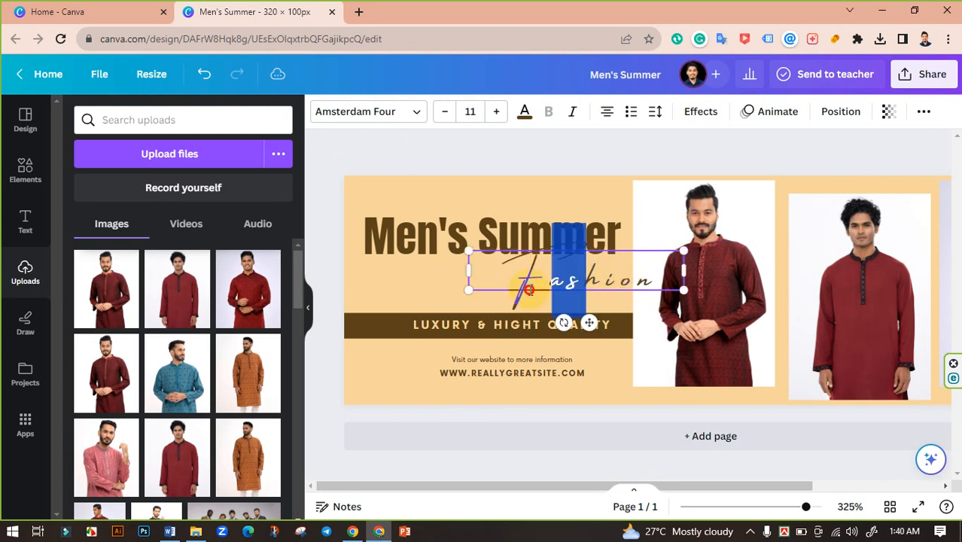
{"action": "left_click", "coordinate": [494, 172]}
{"action": "left_click", "coordinate": [586, 295]}
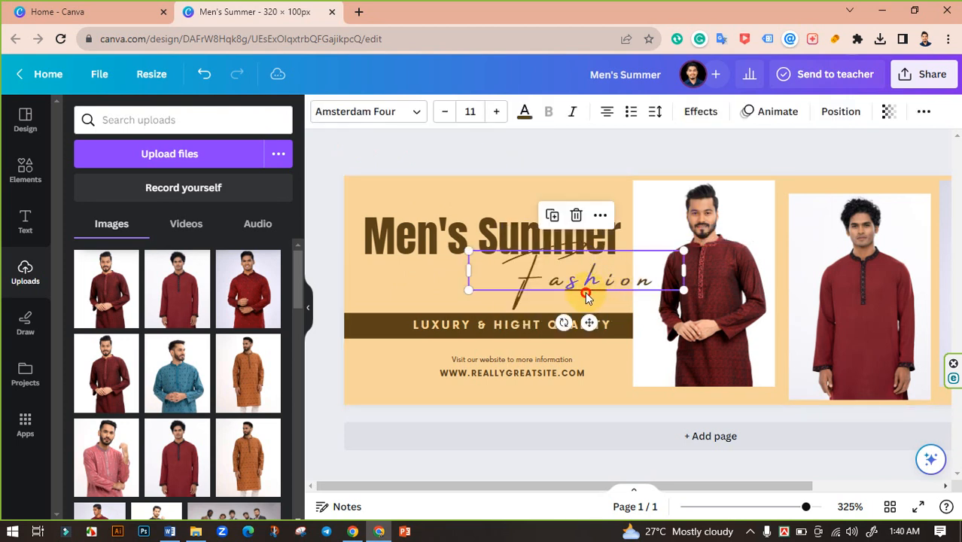
{"action": "left_click", "coordinate": [483, 167]}
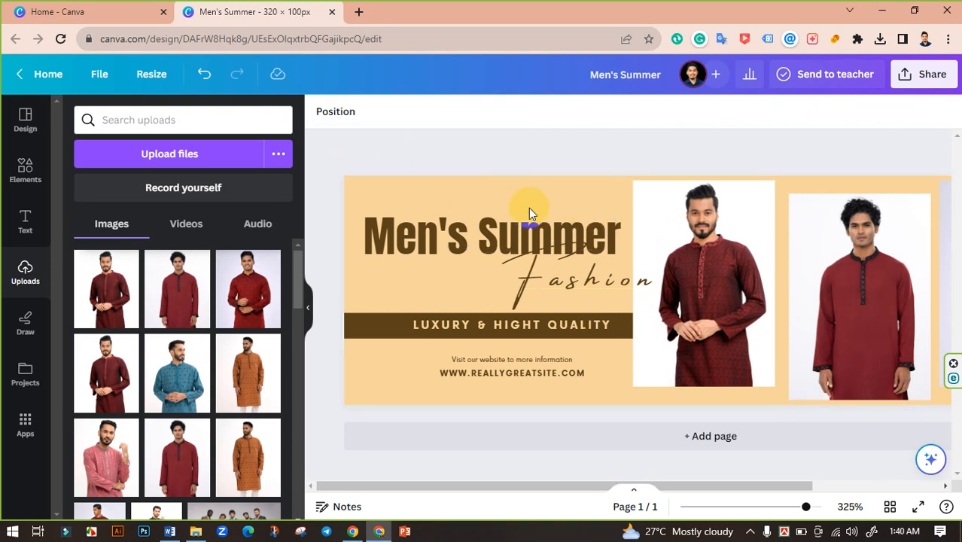
Move the script text left away from the photo, extend it to Fashion Sale and widen its box to fit one line.
{"action": "left_click_drag", "start_coordinate": [581, 297], "coordinate": [449, 281]}
{"action": "left_click", "coordinate": [500, 279]}
{"action": "left_click", "coordinate": [510, 280]}
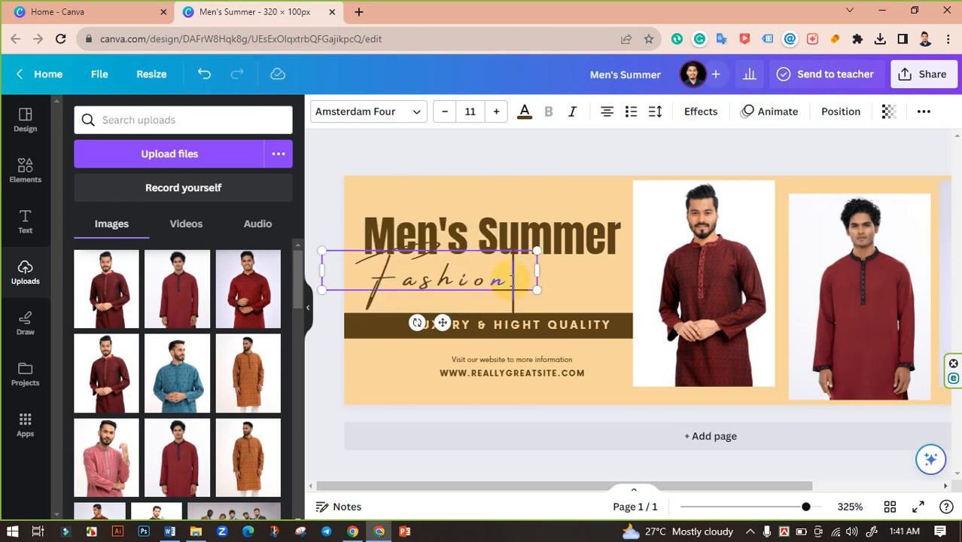
{"action": "type", "text": "Sa"}
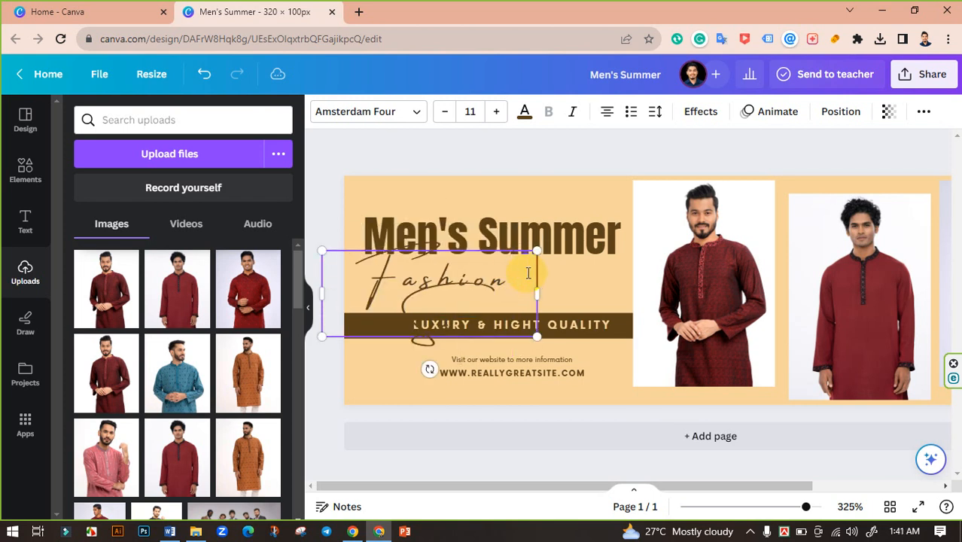
{"action": "type", "text": "l"}
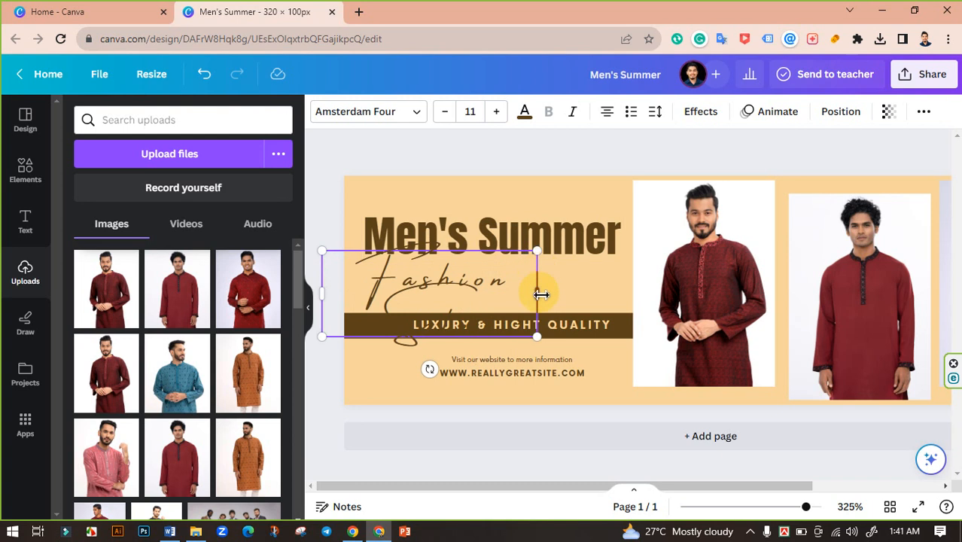
{"action": "left_click_drag", "start_coordinate": [556, 302], "coordinate": [613, 299]}
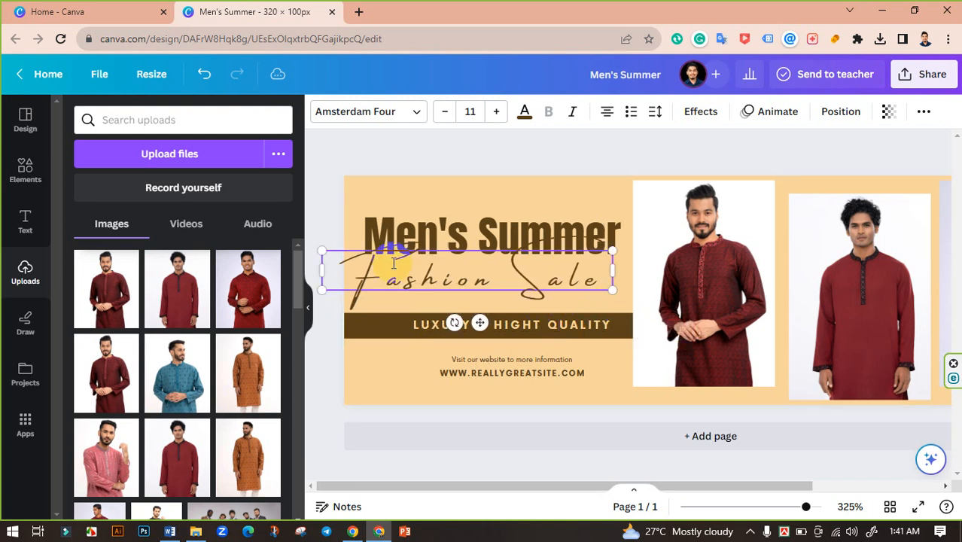
Shift the Fashion Sale text slightly right beneath the heading and color it white.
{"action": "left_click", "coordinate": [332, 218]}
{"action": "left_click", "coordinate": [461, 272]}
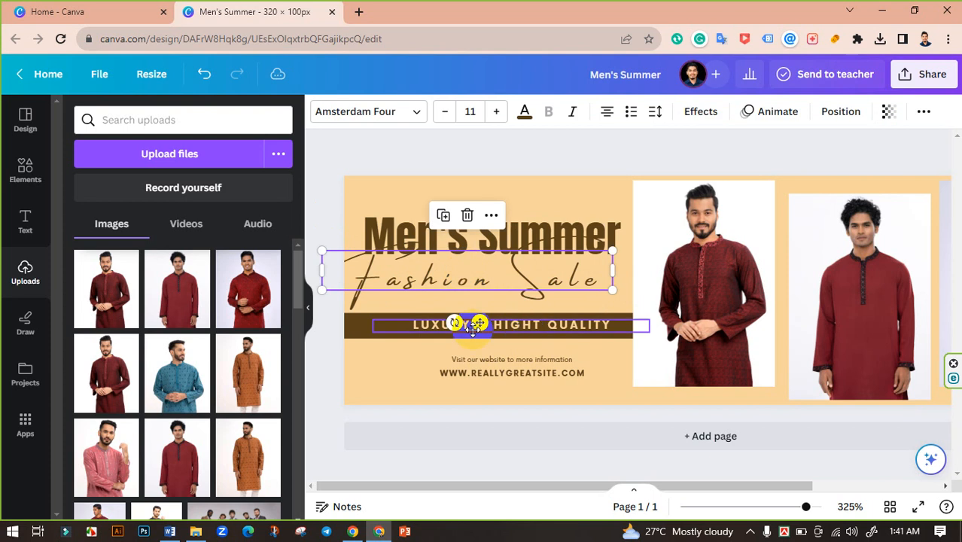
{"action": "mouse_move", "coordinate": [488, 324]}
{"action": "left_mouse_down"}
{"action": "mouse_move", "coordinate": [510, 324]}
{"action": "mouse_move", "coordinate": [498, 323]}
{"action": "left_mouse_up"}
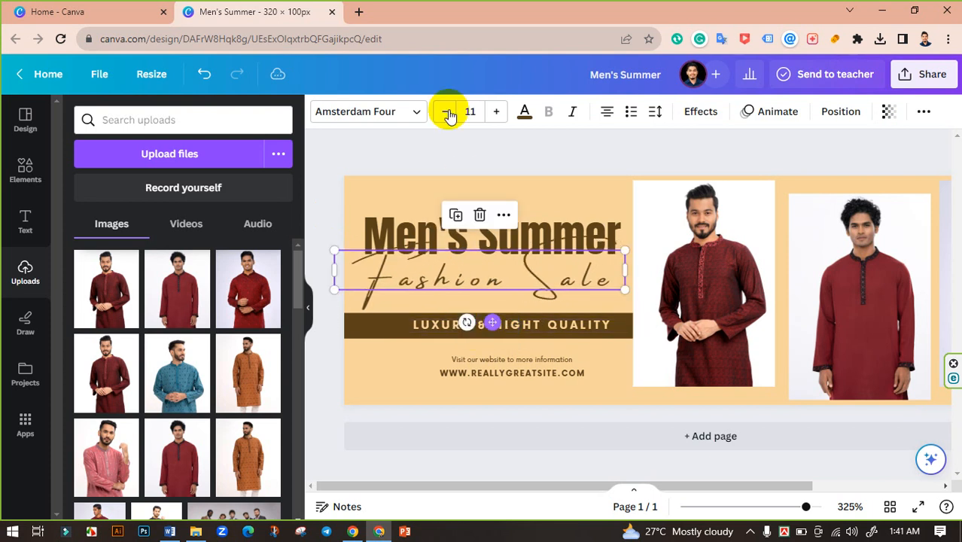
{"action": "left_click", "coordinate": [525, 112]}
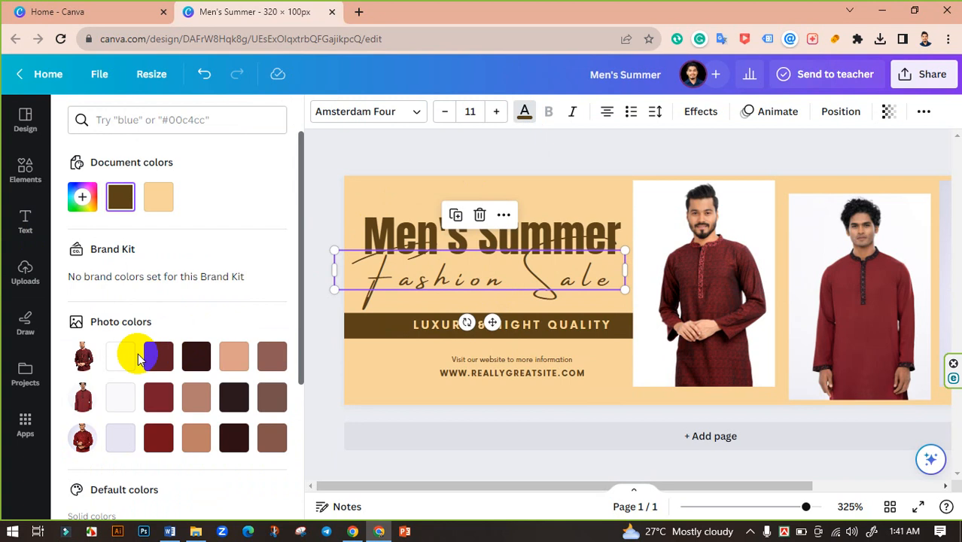
{"action": "left_click", "coordinate": [122, 359]}
{"action": "left_click", "coordinate": [320, 214]}
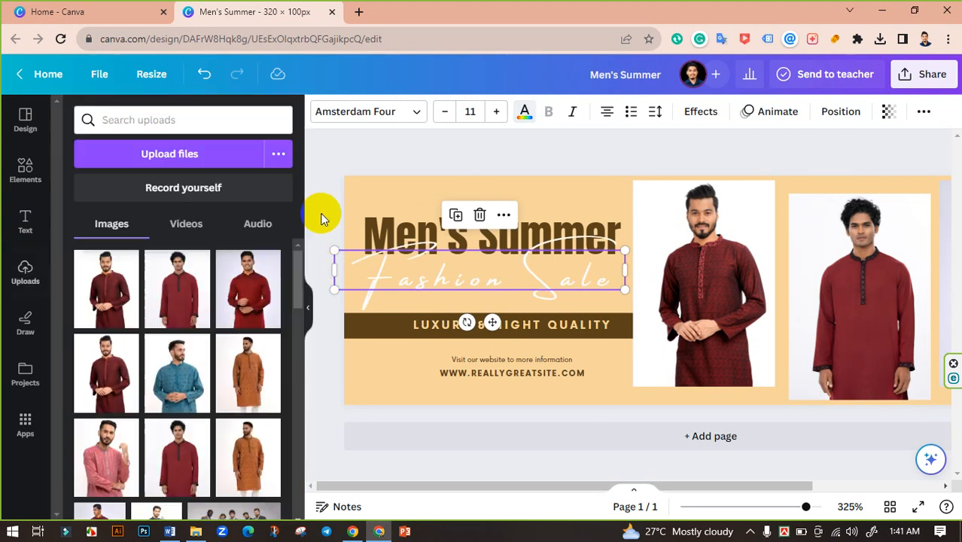
Replace the tagline on the brown band with FREE HOME DELIVERY and shift it left to line up with the text above.
{"action": "double_click", "coordinate": [477, 332]}
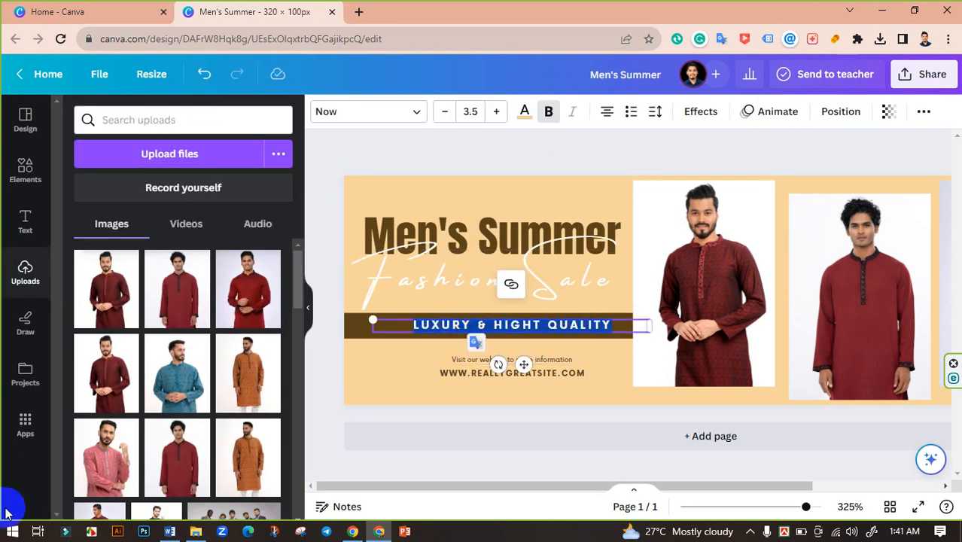
{"action": "type", "text": "FREE HOME DEL"}
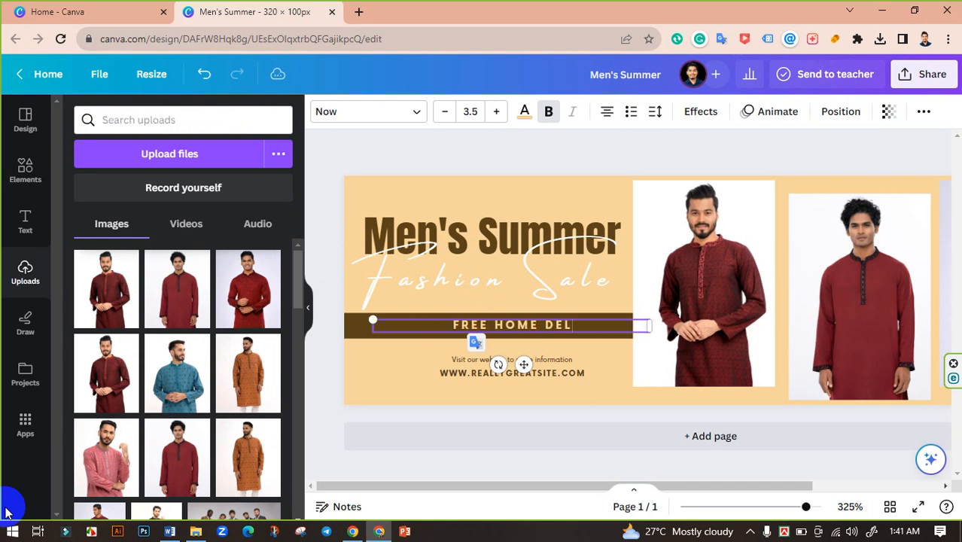
{"action": "type", "text": "RY"}
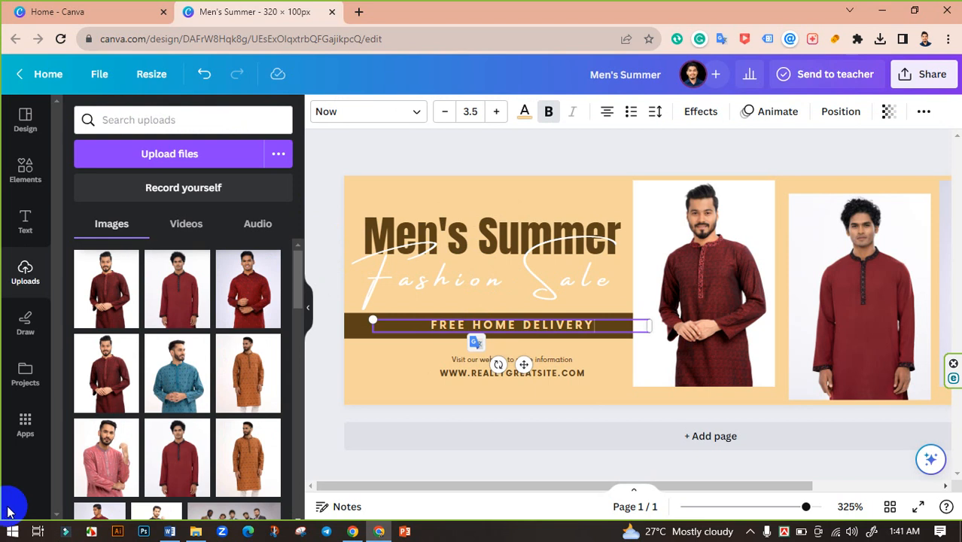
{"action": "left_click", "coordinate": [318, 395]}
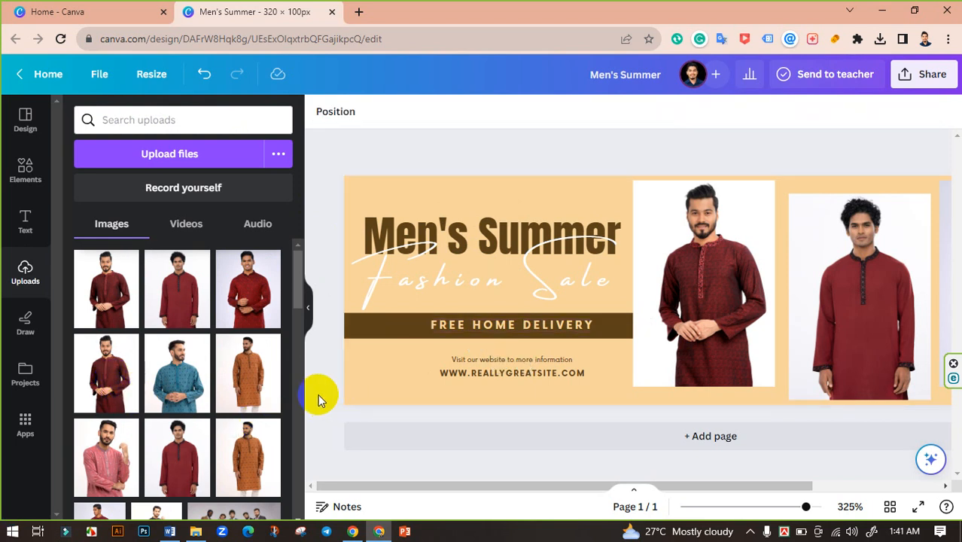
{"action": "left_click", "coordinate": [548, 325]}
{"action": "mouse_move", "coordinate": [549, 324]}
{"action": "left_mouse_down"}
{"action": "mouse_move", "coordinate": [474, 324]}
{"action": "mouse_move", "coordinate": [532, 324]}
{"action": "left_mouse_up"}
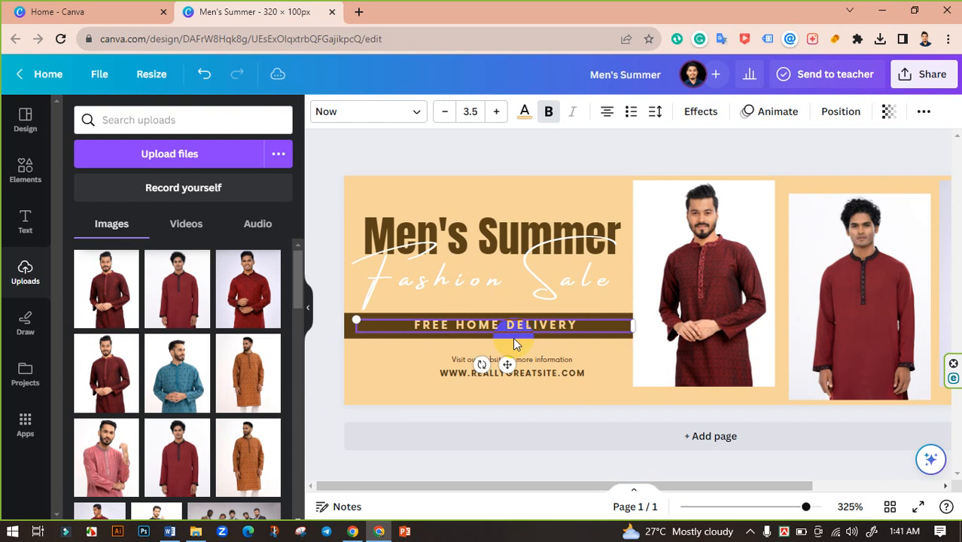
{"action": "left_click", "coordinate": [332, 366]}
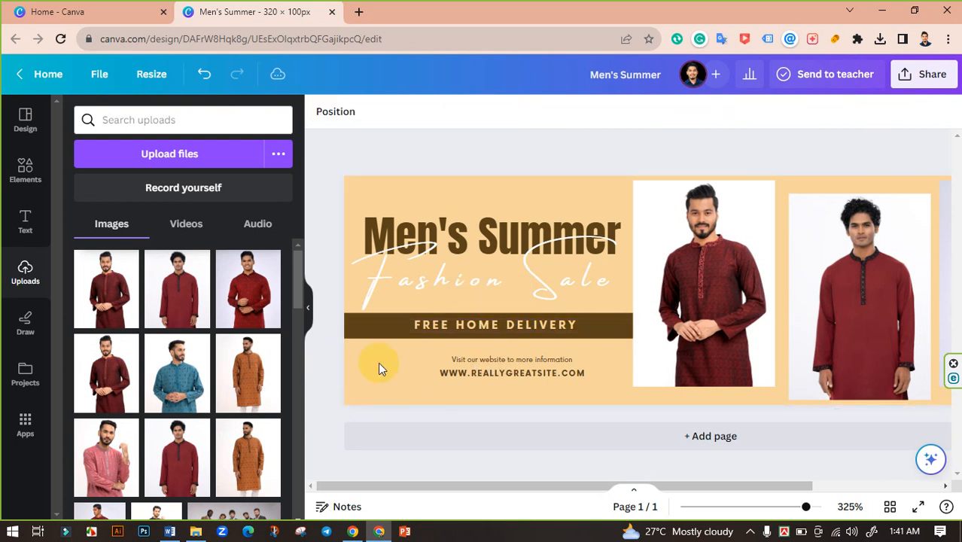
Shift the website invitation line and the web address together left to center them beneath the text above.
{"action": "left_click", "coordinate": [485, 363]}
{"action": "left_click", "coordinate": [479, 372], "text": "shift"}
{"action": "left_click_drag", "start_coordinate": [424, 355], "coordinate": [377, 350]}
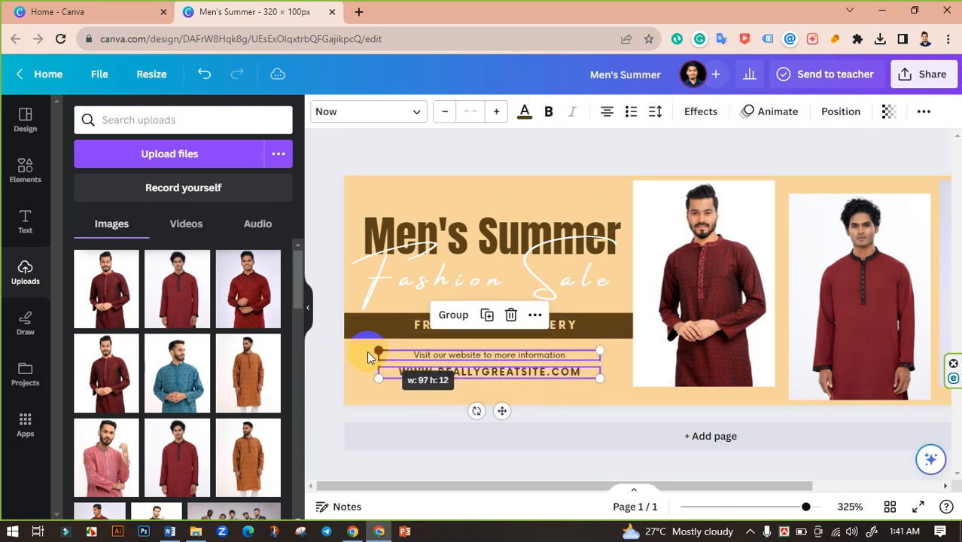
{"action": "left_click", "coordinate": [322, 351]}
{"action": "left_click", "coordinate": [457, 356]}
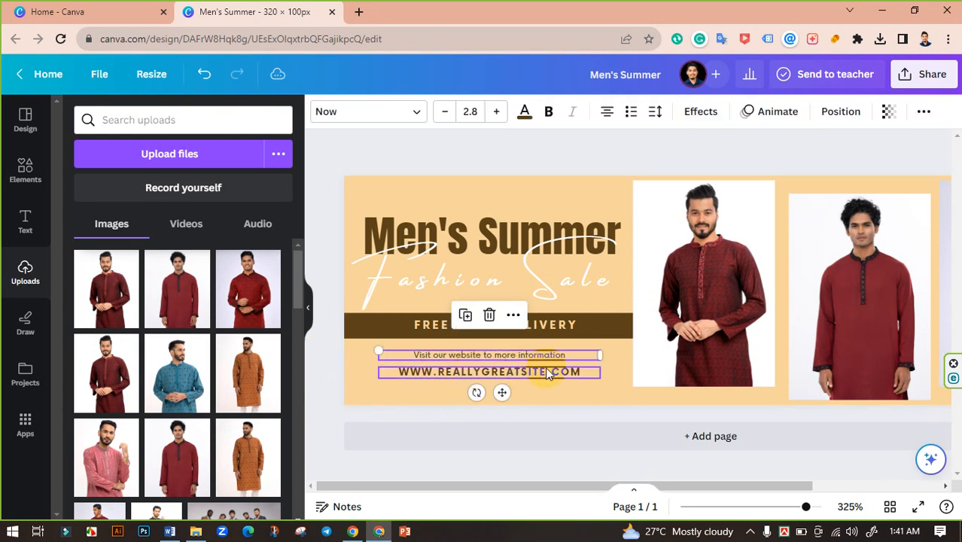
{"action": "double_click", "coordinate": [505, 369]}
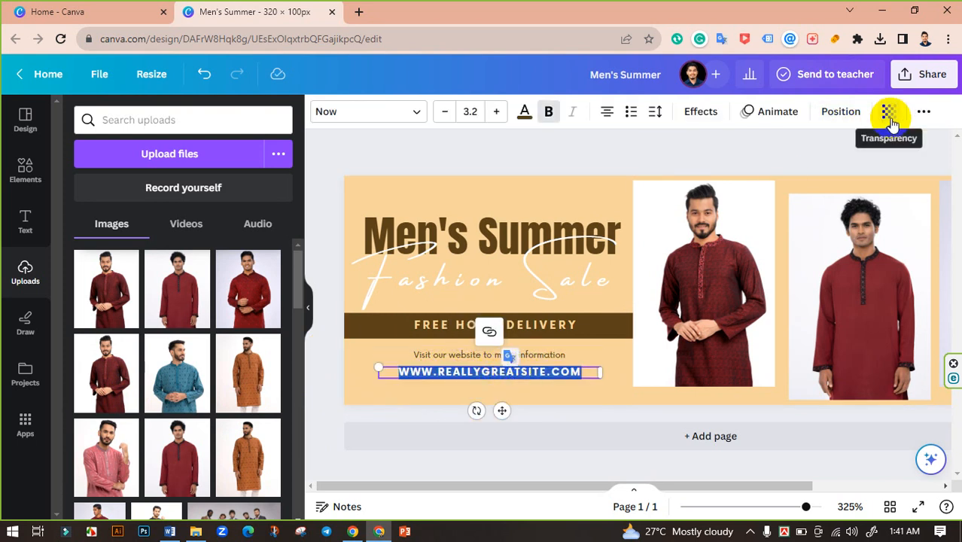
{"action": "left_click", "coordinate": [925, 117]}
{"action": "left_click", "coordinate": [857, 146]}
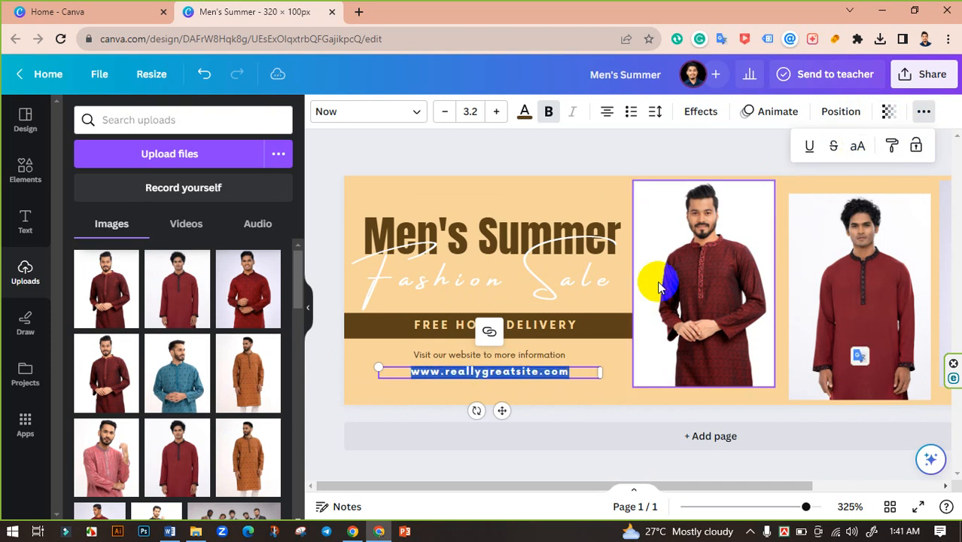
{"action": "type", "text": "www"}
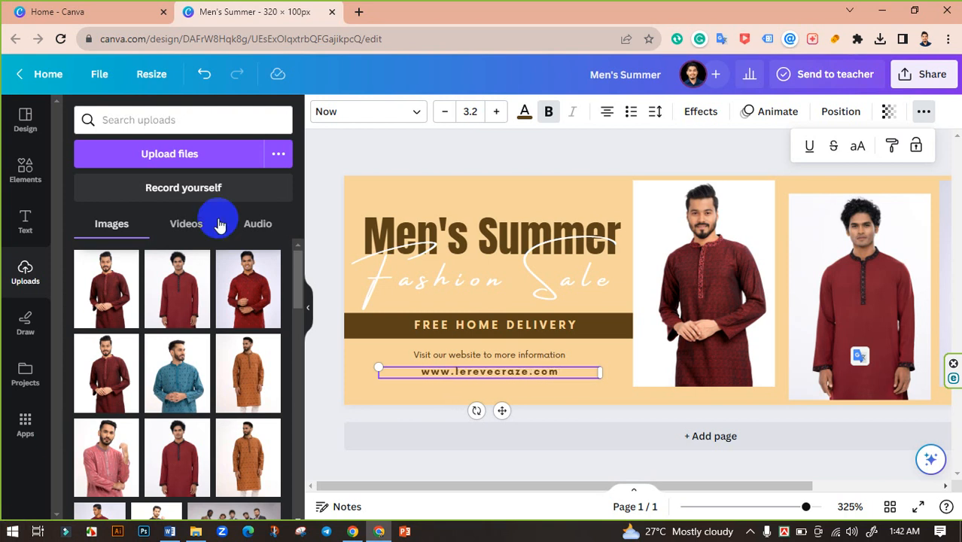
{"action": "left_click", "coordinate": [336, 162]}
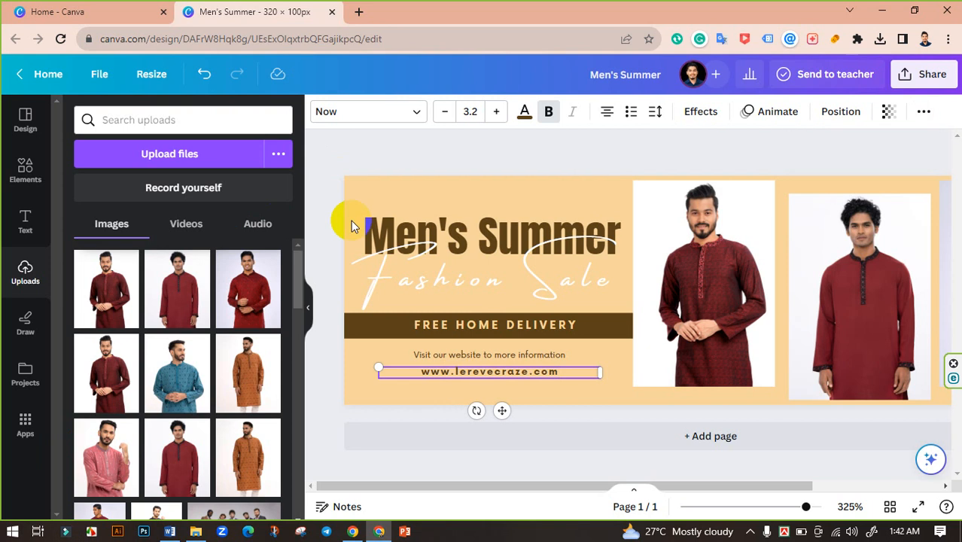
Apply an Outline effect to the Fashion Sale text and set the outline color to the banner's light peach.
{"action": "left_click", "coordinate": [444, 278]}
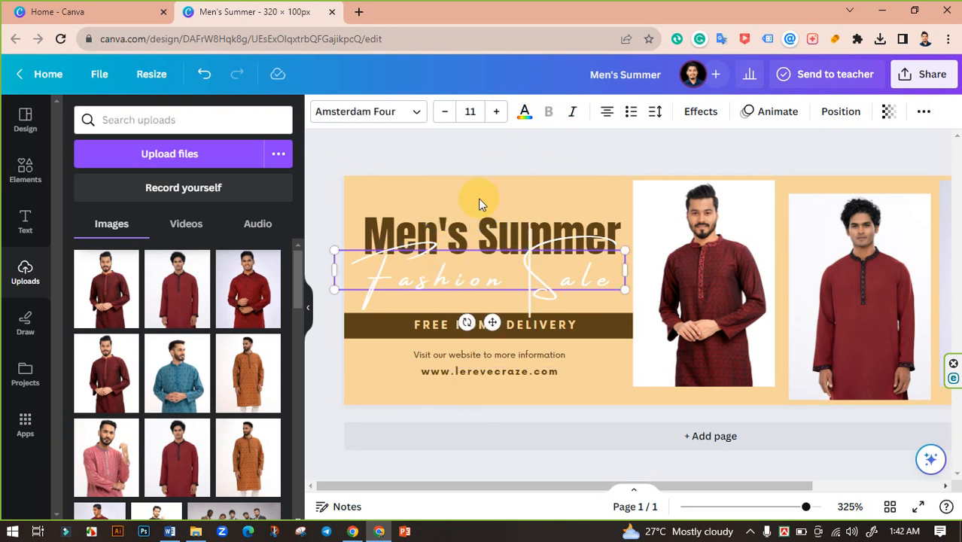
{"action": "left_click", "coordinate": [480, 202]}
{"action": "left_click", "coordinate": [559, 298]}
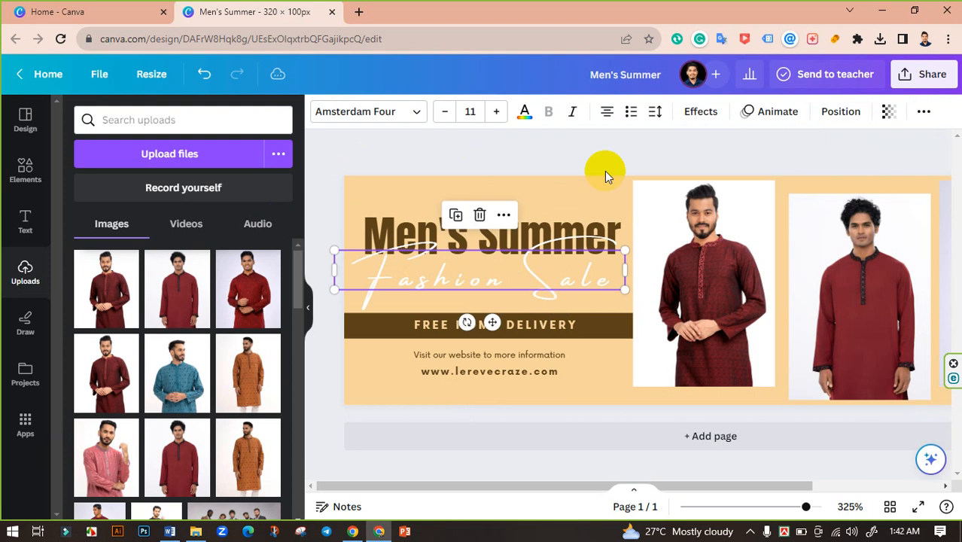
{"action": "left_click", "coordinate": [701, 113]}
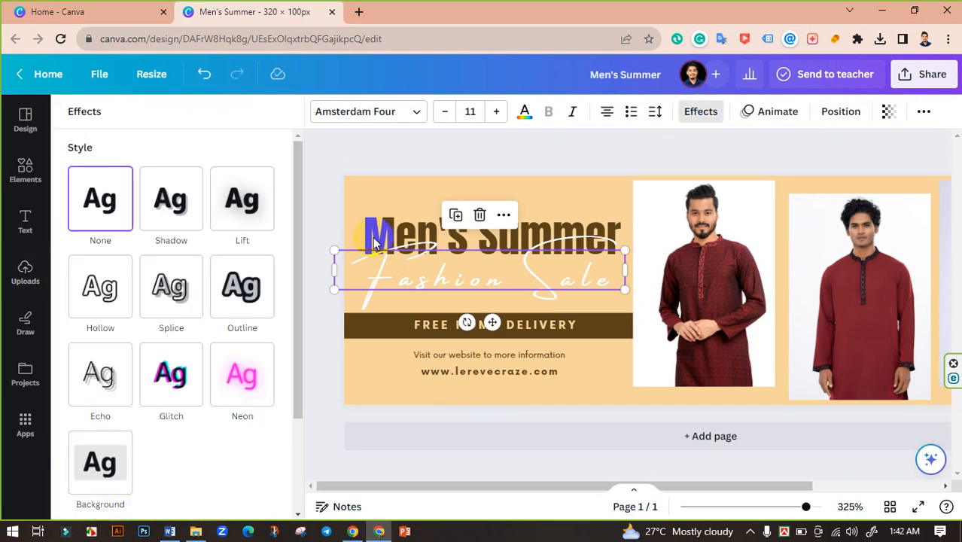
{"action": "left_click", "coordinate": [242, 301]}
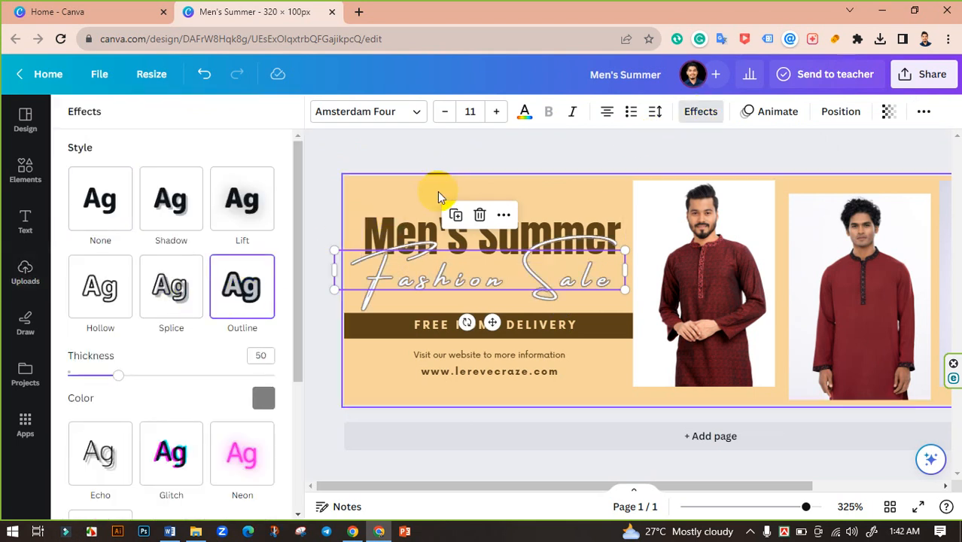
{"action": "left_click", "coordinate": [262, 399]}
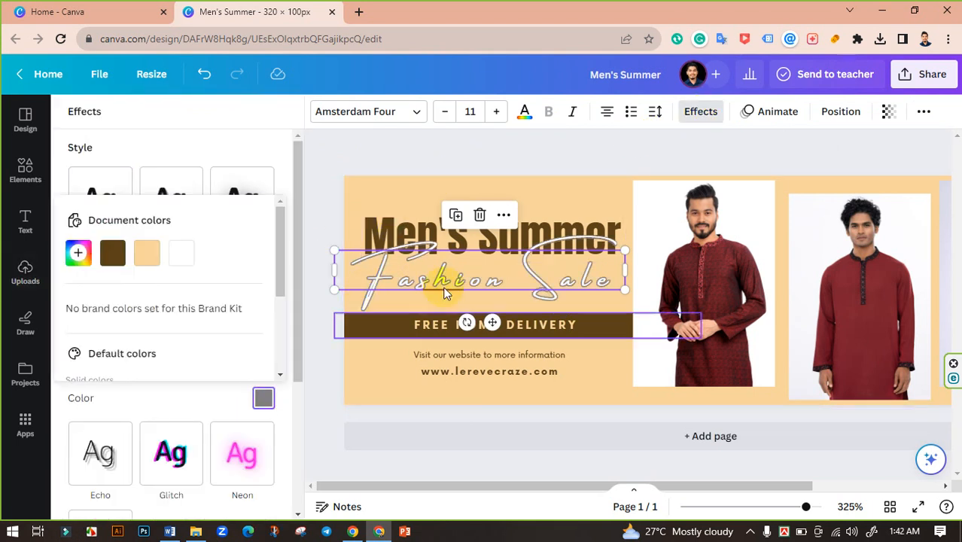
{"action": "left_click", "coordinate": [146, 253]}
{"action": "left_click", "coordinate": [318, 196]}
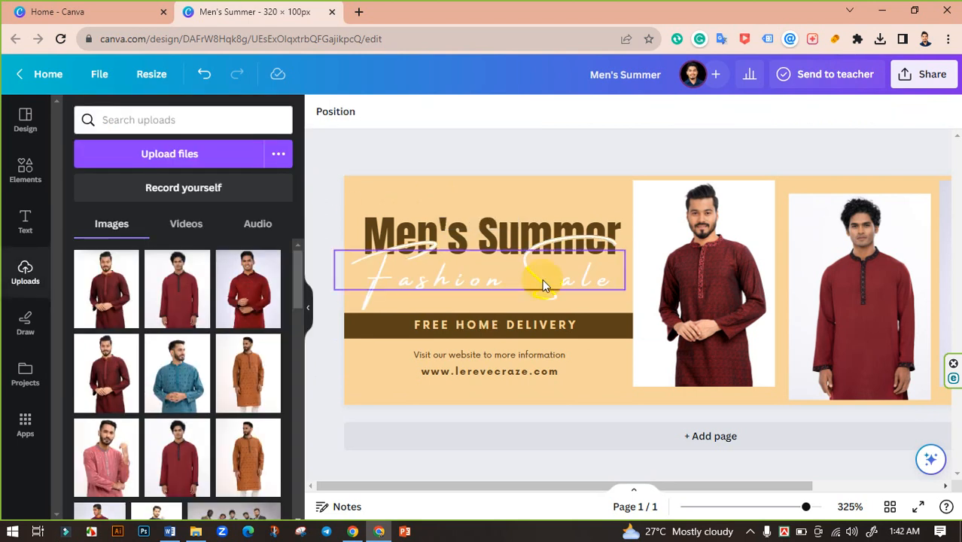
Color the Men's Summer heading white.
{"action": "left_click", "coordinate": [545, 286]}
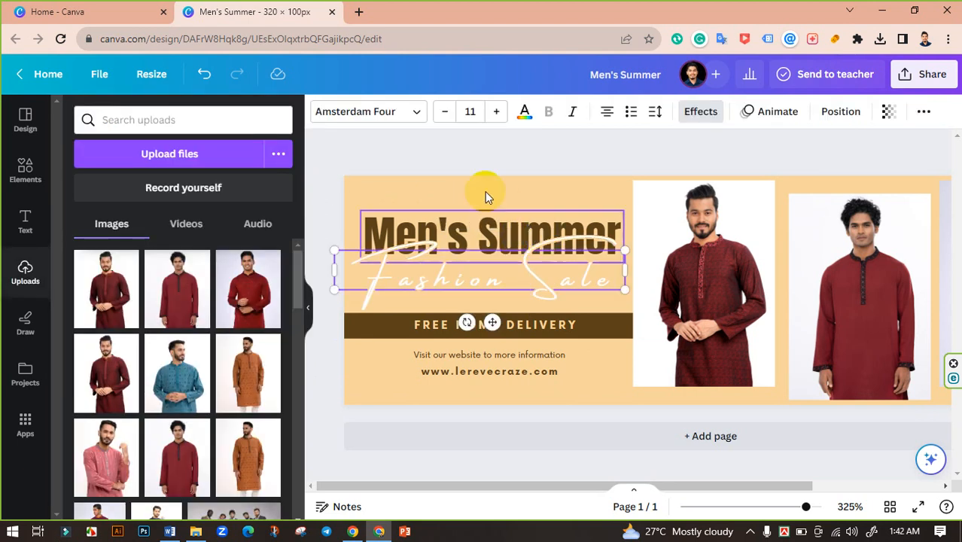
{"action": "left_click", "coordinate": [423, 151]}
{"action": "left_click", "coordinate": [511, 226]}
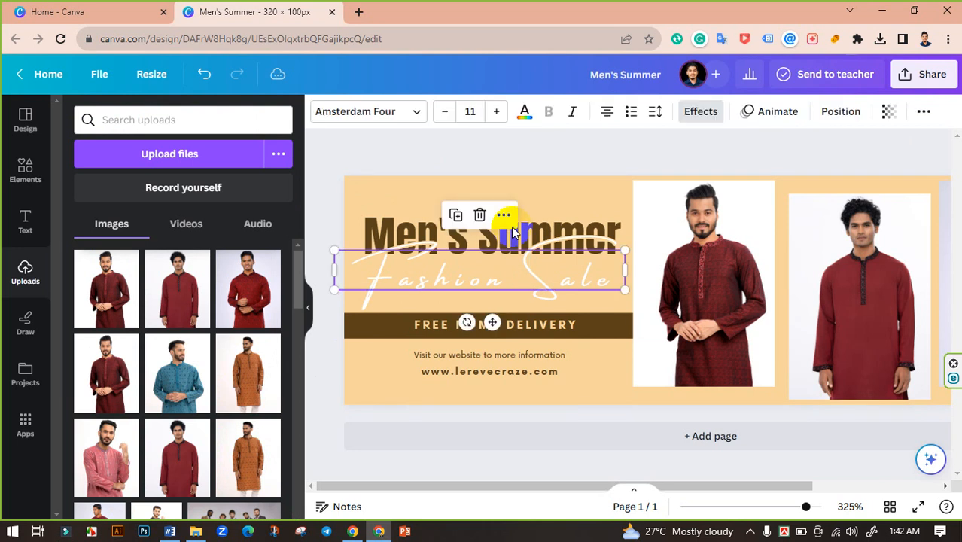
{"action": "left_click", "coordinate": [380, 222]}
{"action": "left_click", "coordinate": [524, 113]}
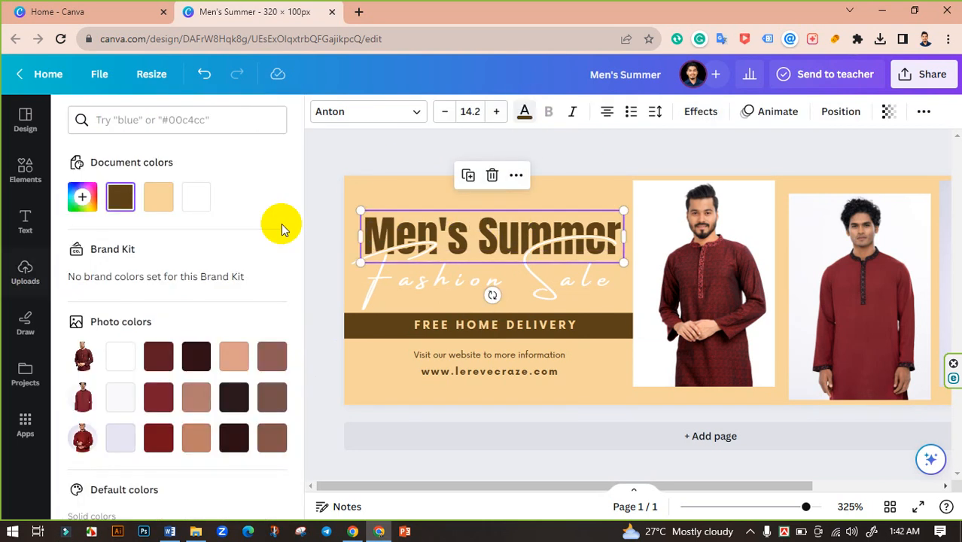
{"action": "left_click", "coordinate": [196, 196]}
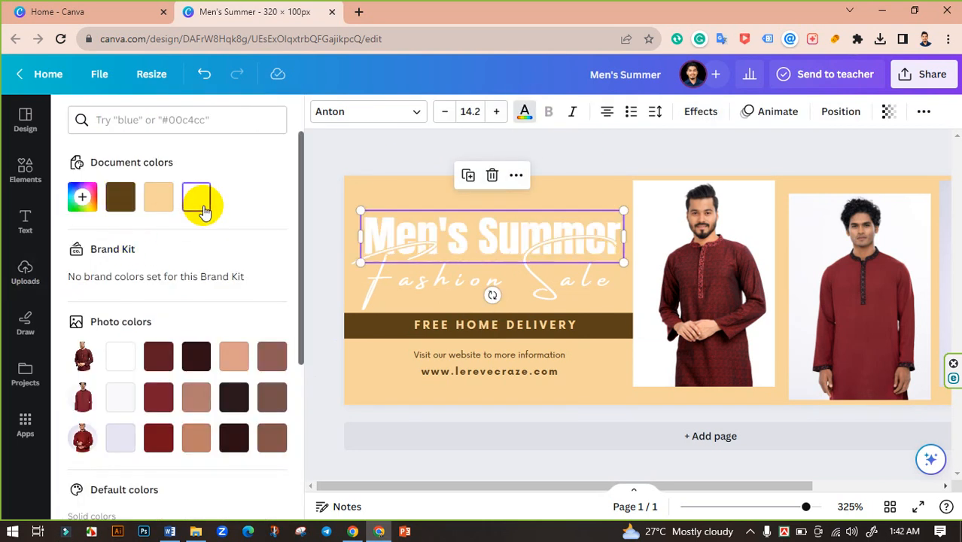
{"action": "left_click", "coordinate": [324, 184]}
Recolor the Fashion Sale text with the very dark maroon from the first photo's colors.
{"action": "left_click", "coordinate": [385, 264]}
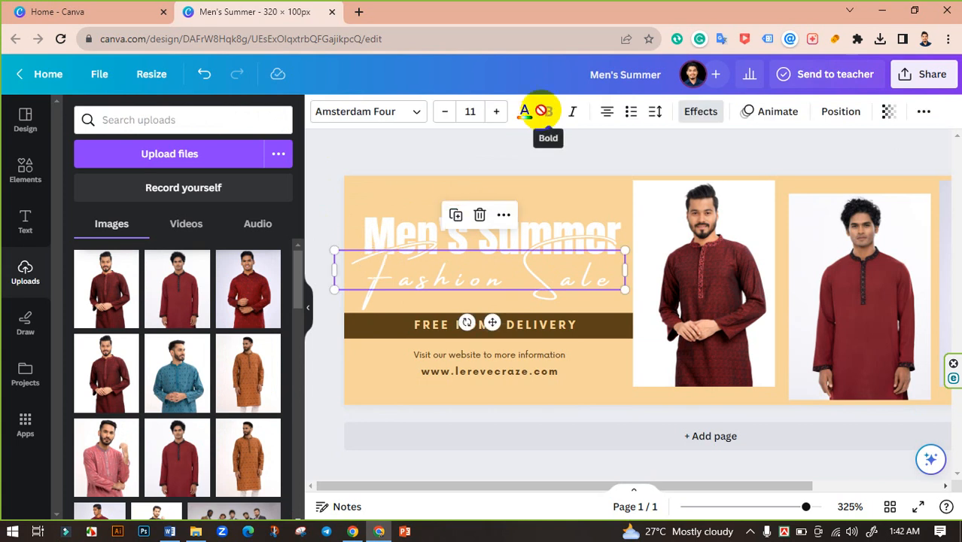
{"action": "left_click", "coordinate": [524, 113]}
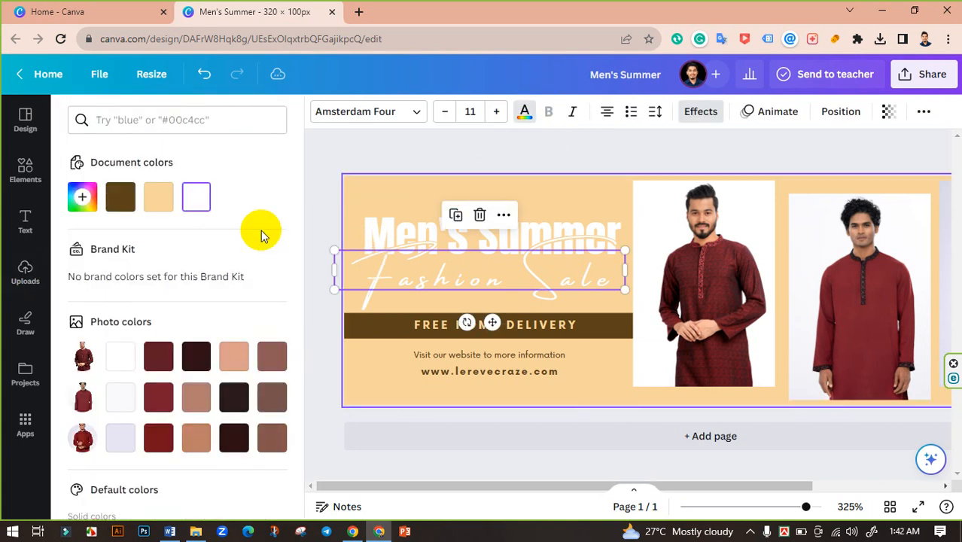
{"action": "left_click", "coordinate": [198, 354]}
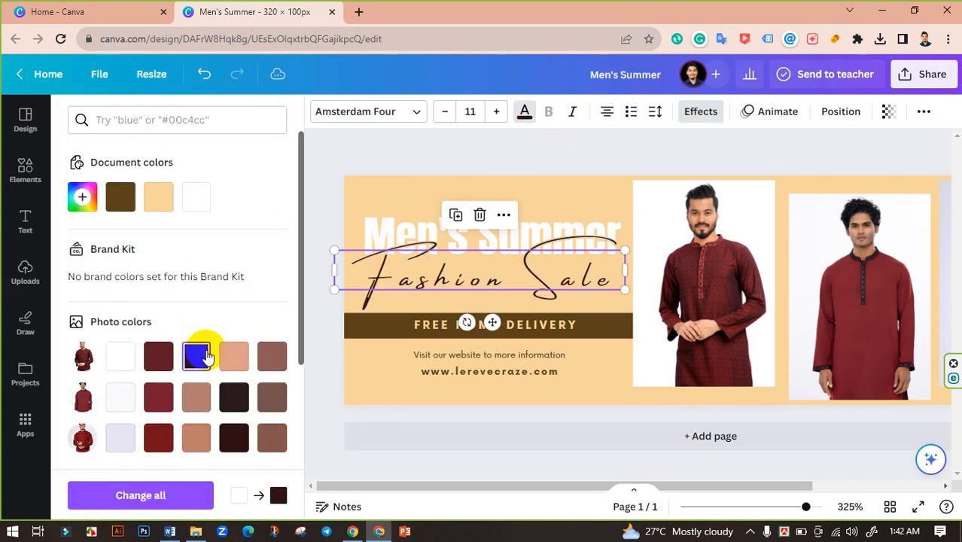
{"action": "left_click", "coordinate": [358, 164]}
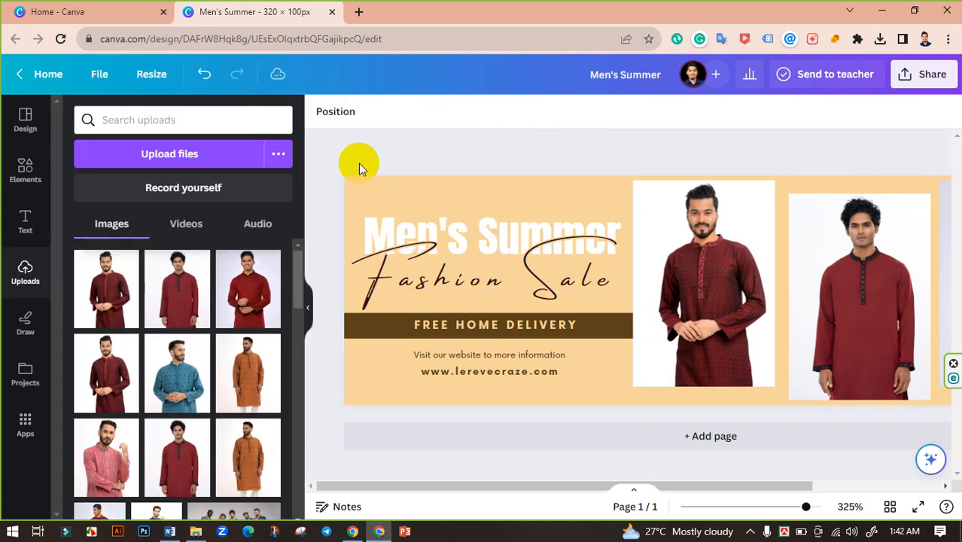
Try the salmon tone from the first photo's colors as the banner background.
{"action": "left_click", "coordinate": [524, 299]}
{"action": "left_click", "coordinate": [428, 165]}
{"action": "left_click", "coordinate": [485, 186]}
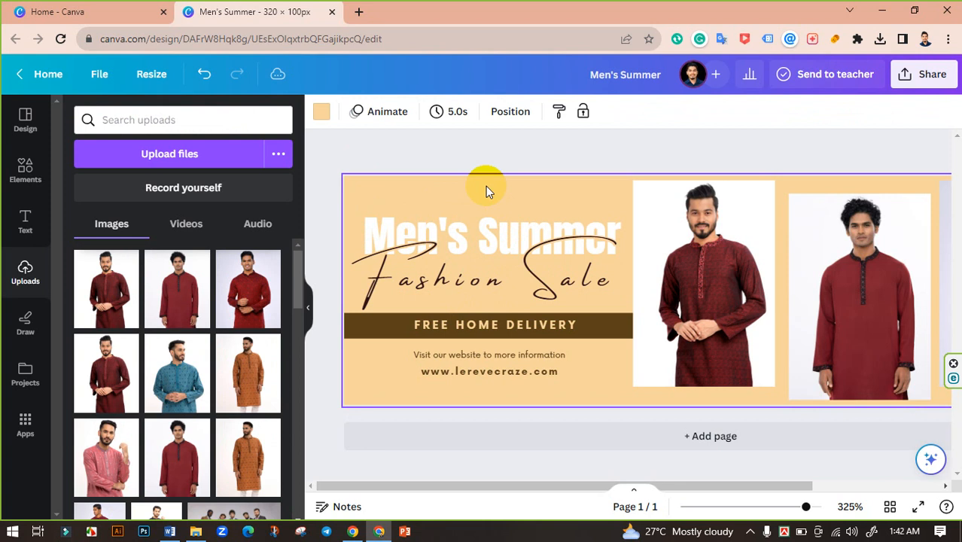
{"action": "left_click", "coordinate": [318, 114]}
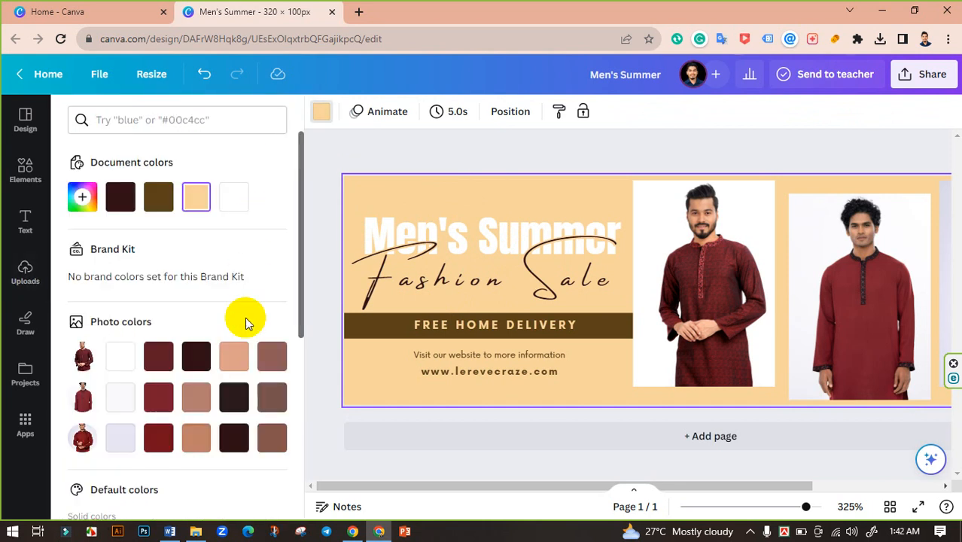
{"action": "left_click", "coordinate": [231, 360]}
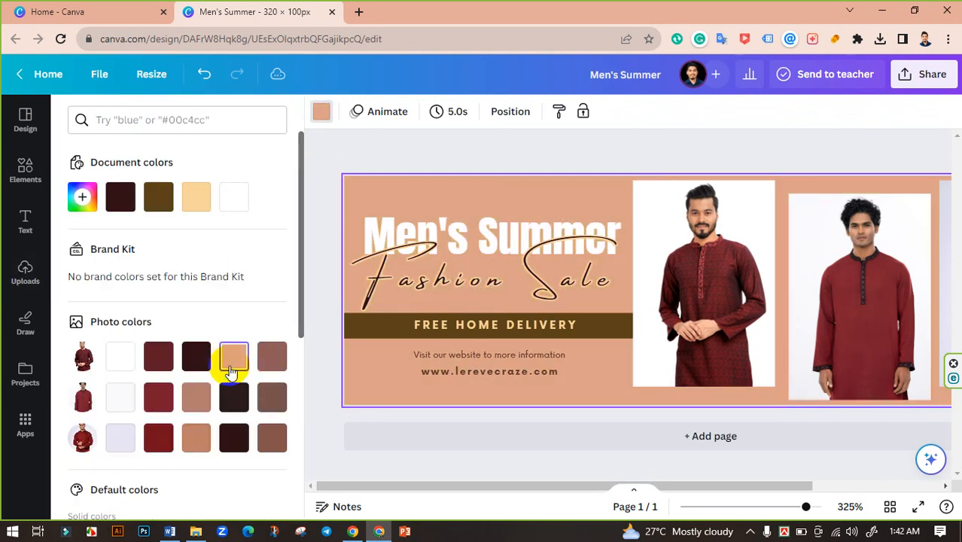
{"action": "left_click", "coordinate": [316, 193]}
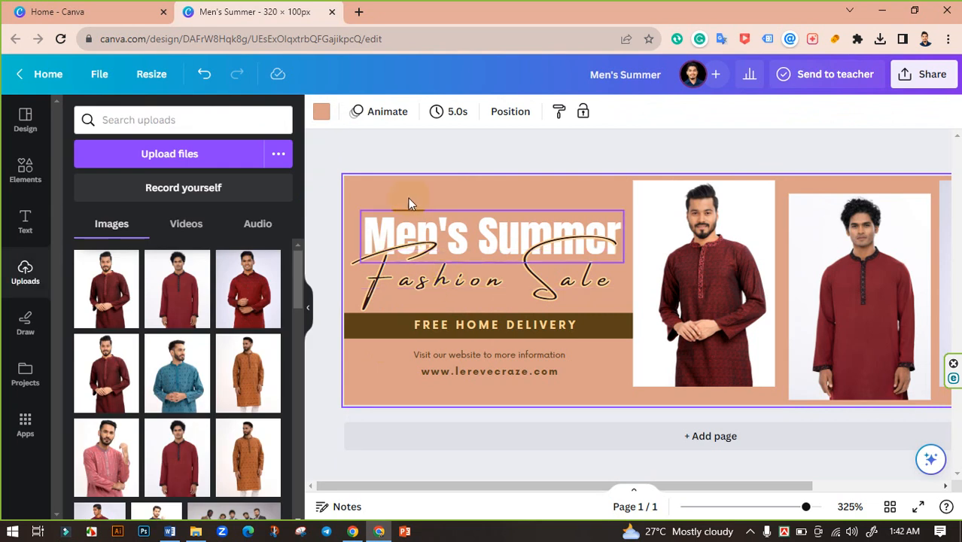
Set the banner background back to light peach #f7d59c.
{"action": "left_click", "coordinate": [321, 113]}
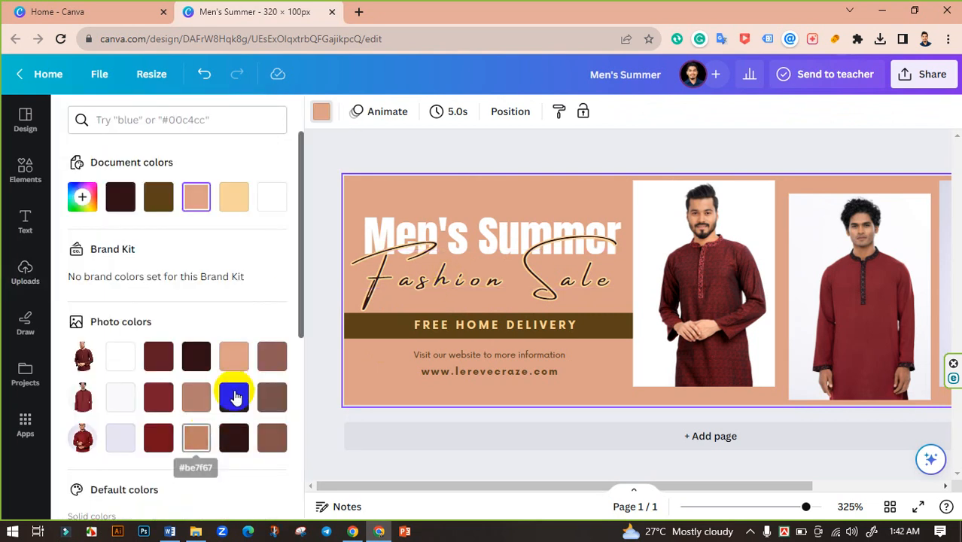
{"action": "left_click", "coordinate": [234, 211]}
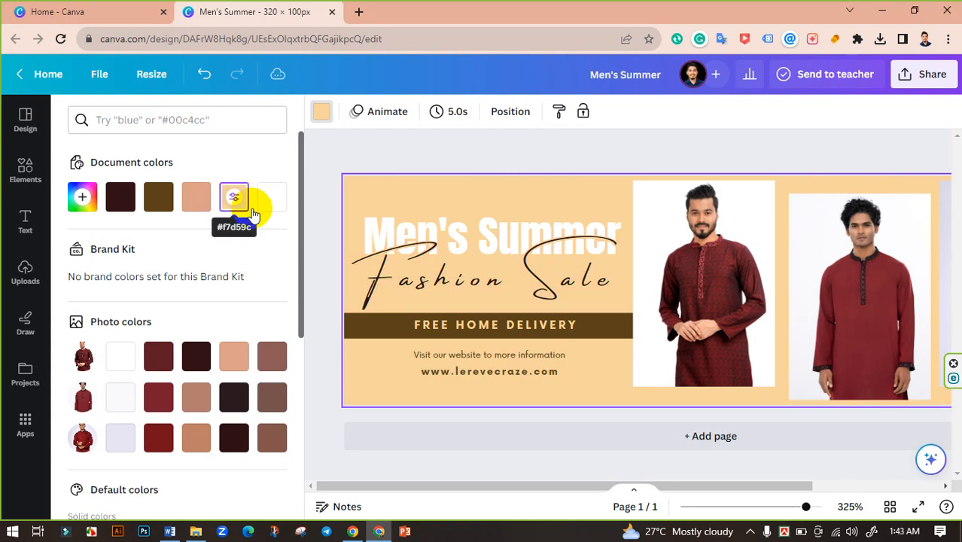
{"action": "left_click", "coordinate": [307, 230]}
{"action": "left_click", "coordinate": [459, 278]}
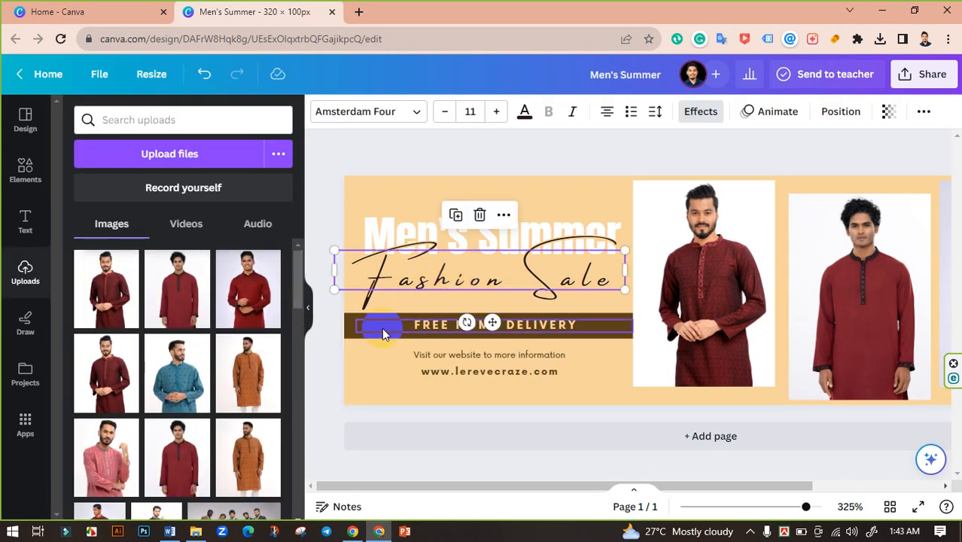
{"action": "left_click", "coordinate": [327, 346]}
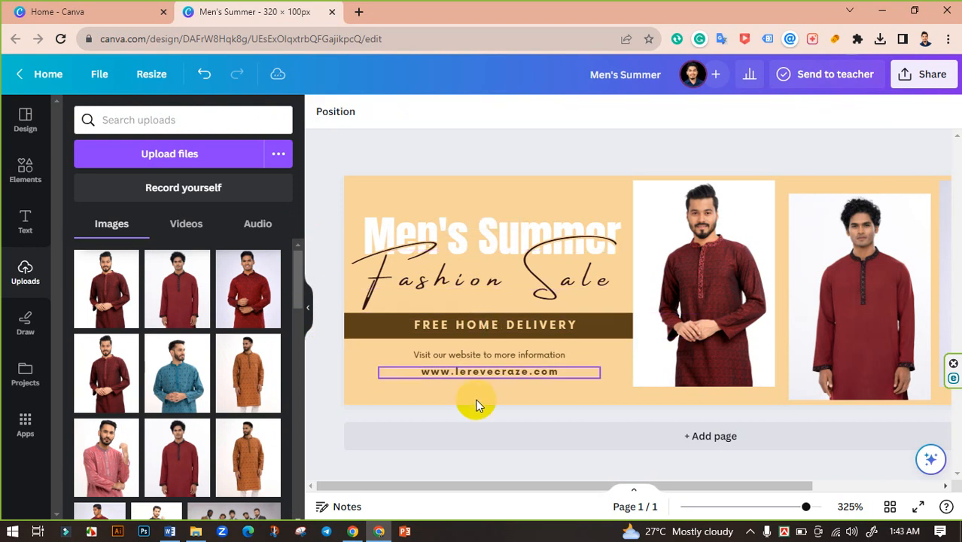
Delete the photo from the third frame at the banner's right end, keeping the empty frame.
{"action": "left_click_drag", "start_coordinate": [809, 512], "coordinate": [791, 509]}
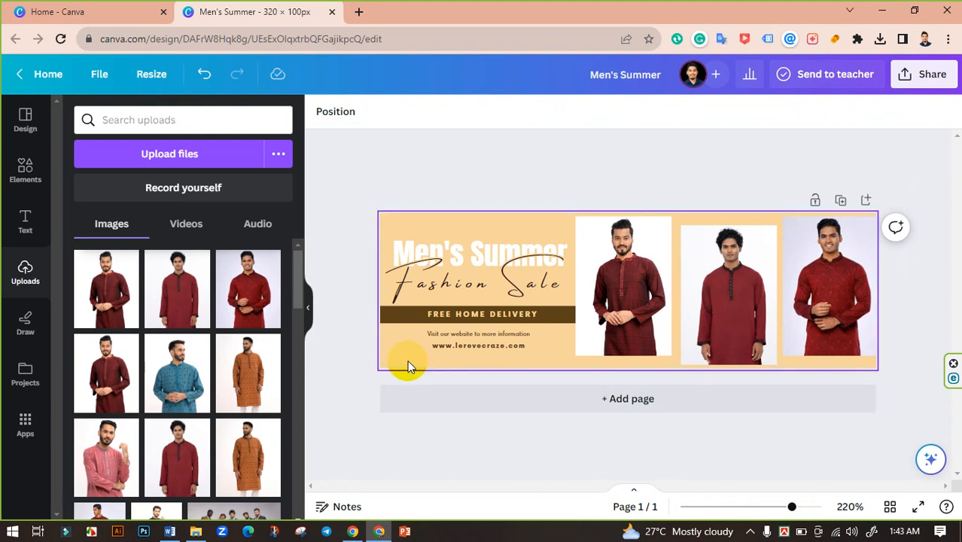
{"action": "left_click", "coordinate": [846, 256]}
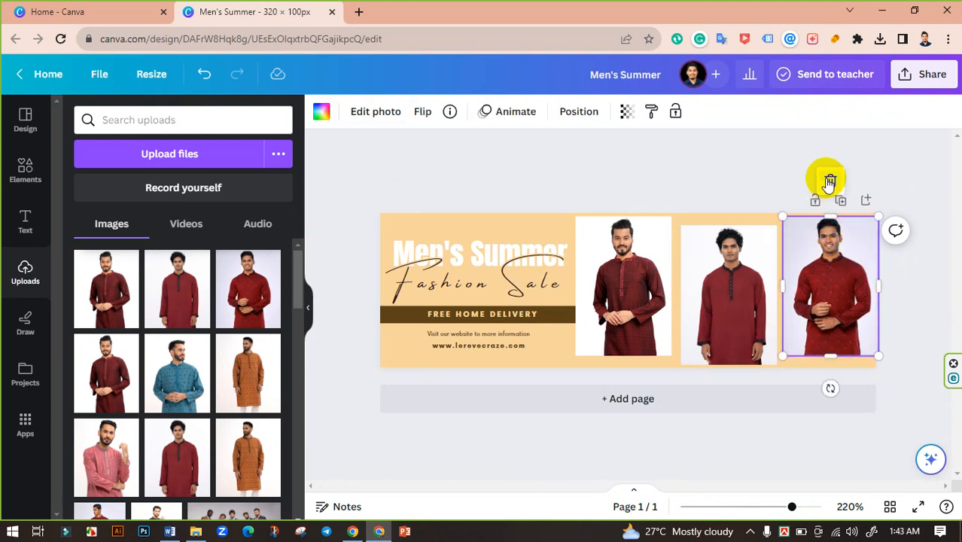
{"action": "left_click", "coordinate": [829, 182]}
{"action": "left_click", "coordinate": [796, 217]}
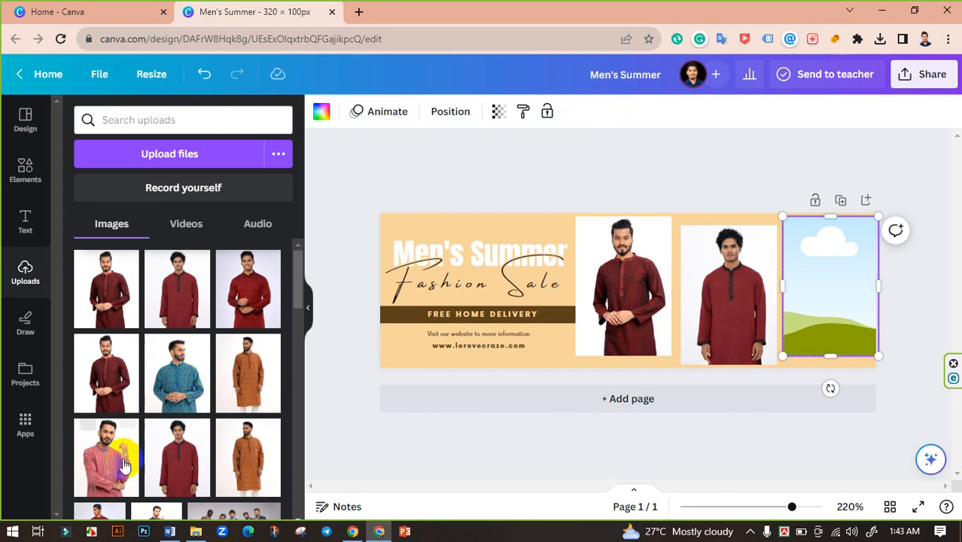
Fill the empty third frame with the uploaded photo of the man in the orange-brown kurta.
{"action": "scroll", "coordinate": [188, 395], "scroll_direction": "down", "scroll_amount": 2}
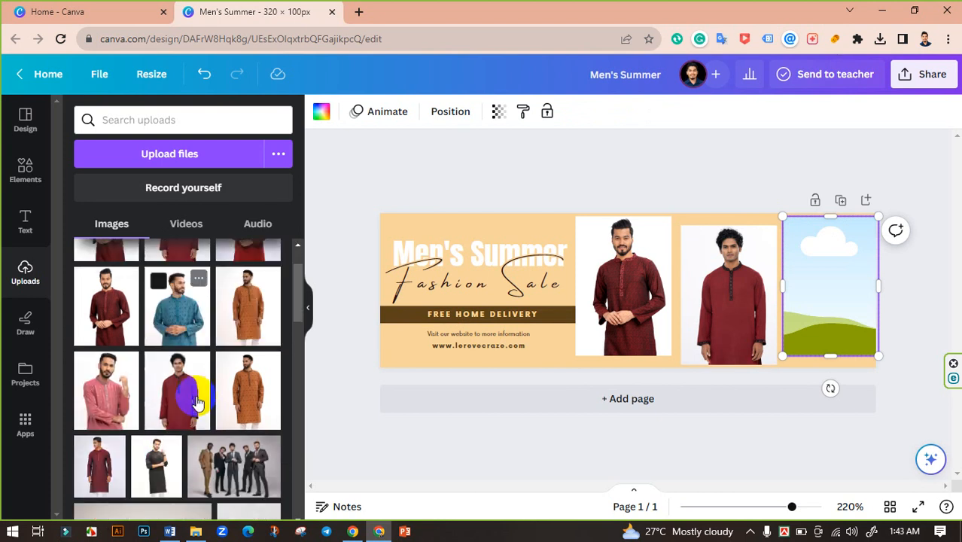
{"action": "scroll", "coordinate": [184, 403], "scroll_direction": "up", "scroll_amount": 2}
{"action": "scroll", "coordinate": [184, 402], "scroll_direction": "down", "scroll_amount": 2}
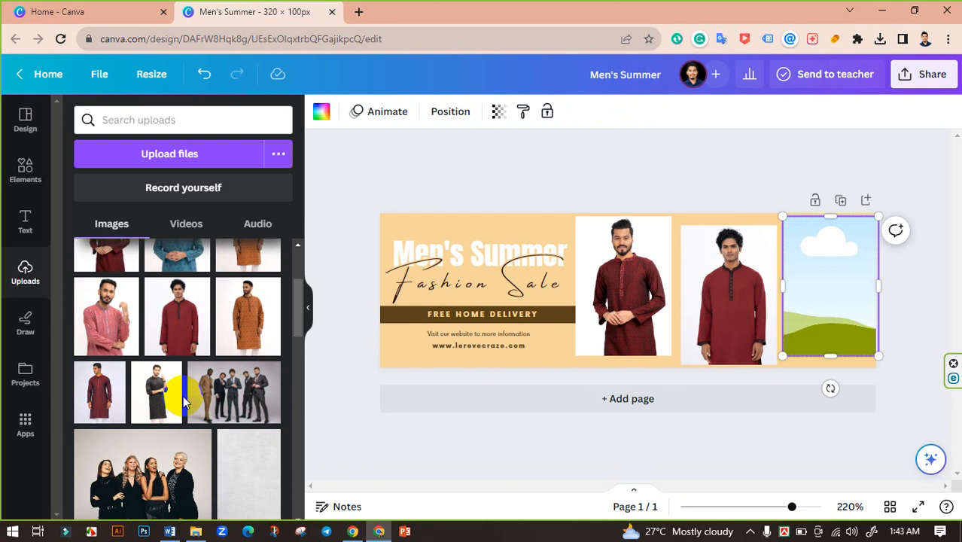
{"action": "scroll", "coordinate": [138, 397], "scroll_direction": "up", "scroll_amount": 1}
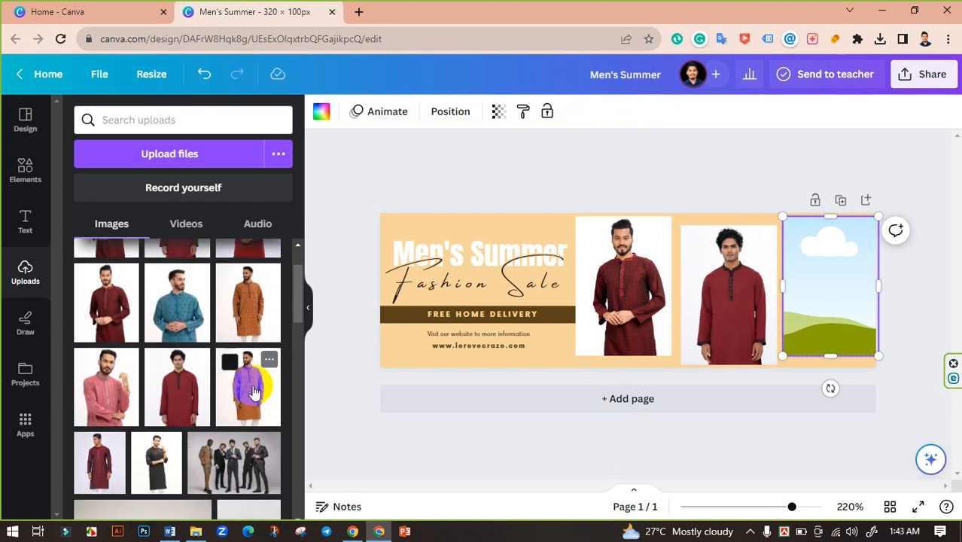
{"action": "left_click_drag", "start_coordinate": [244, 384], "coordinate": [726, 301]}
{"action": "left_click_drag", "start_coordinate": [828, 295], "coordinate": [828, 295]}
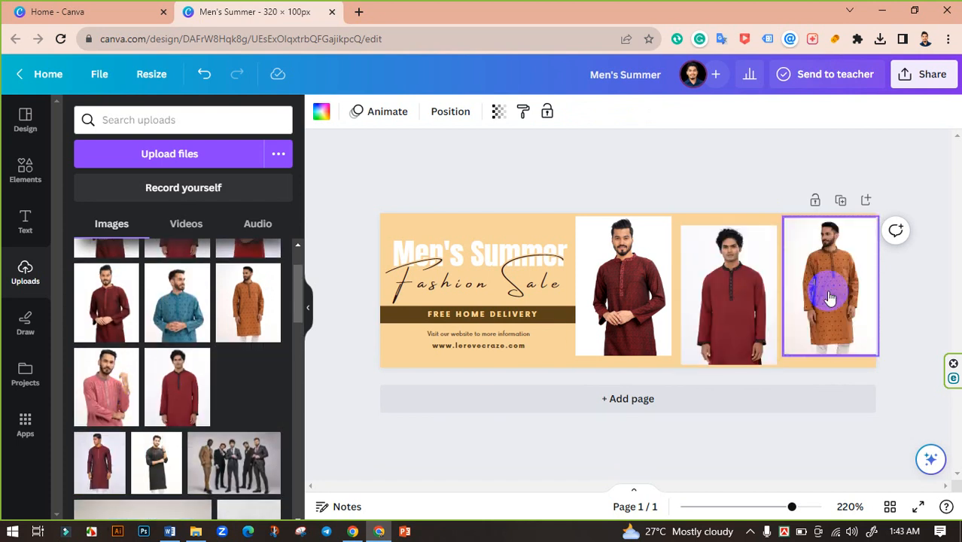
Delete the photos from the third and middle frames of the banner, keeping both frames empty.
{"action": "left_click_drag", "start_coordinate": [829, 298], "coordinate": [828, 296]}
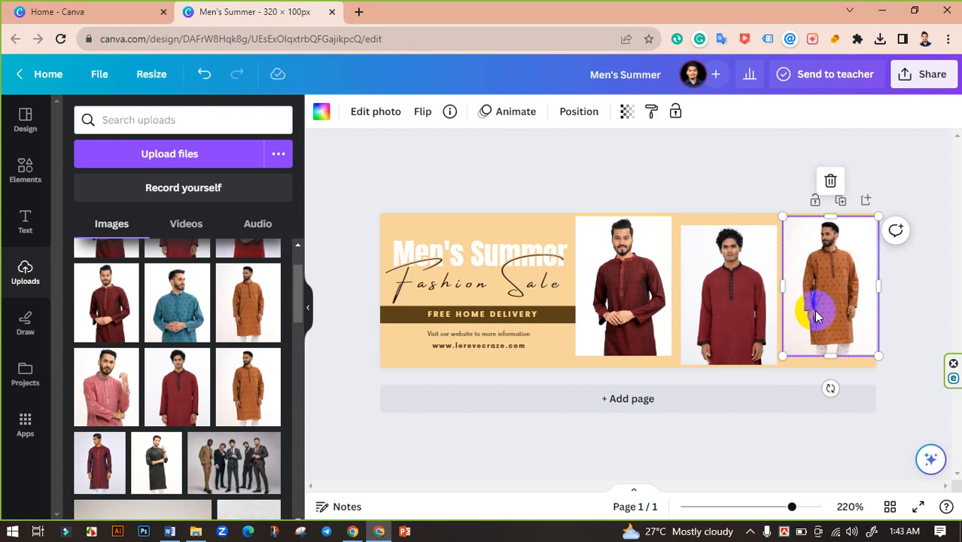
{"action": "left_click", "coordinate": [830, 180]}
{"action": "left_click", "coordinate": [820, 217]}
{"action": "left_click", "coordinate": [736, 274]}
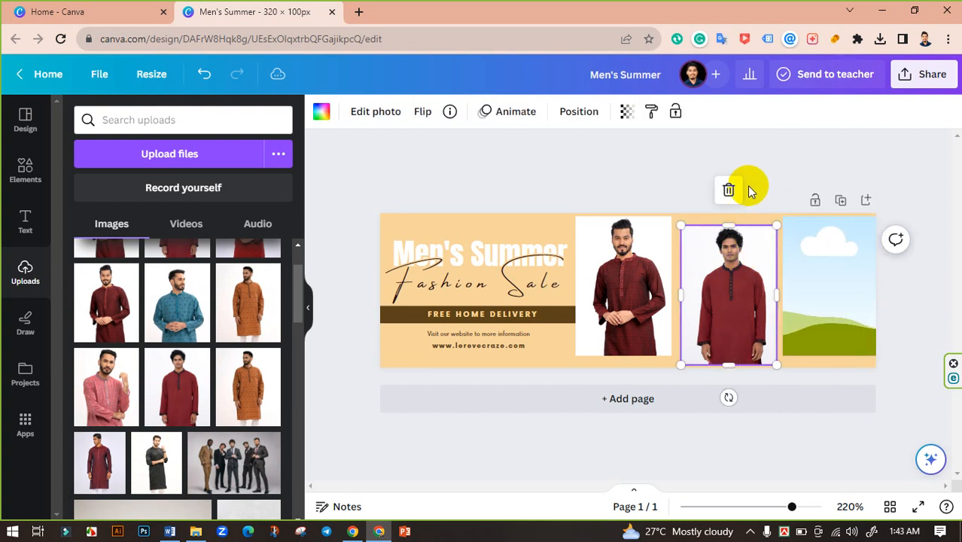
{"action": "left_click", "coordinate": [734, 192]}
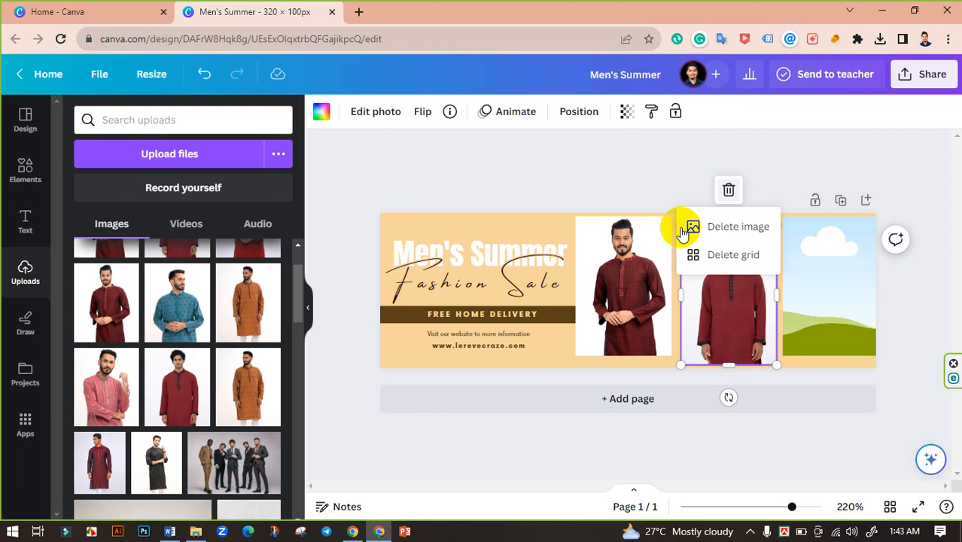
{"action": "left_click", "coordinate": [724, 227]}
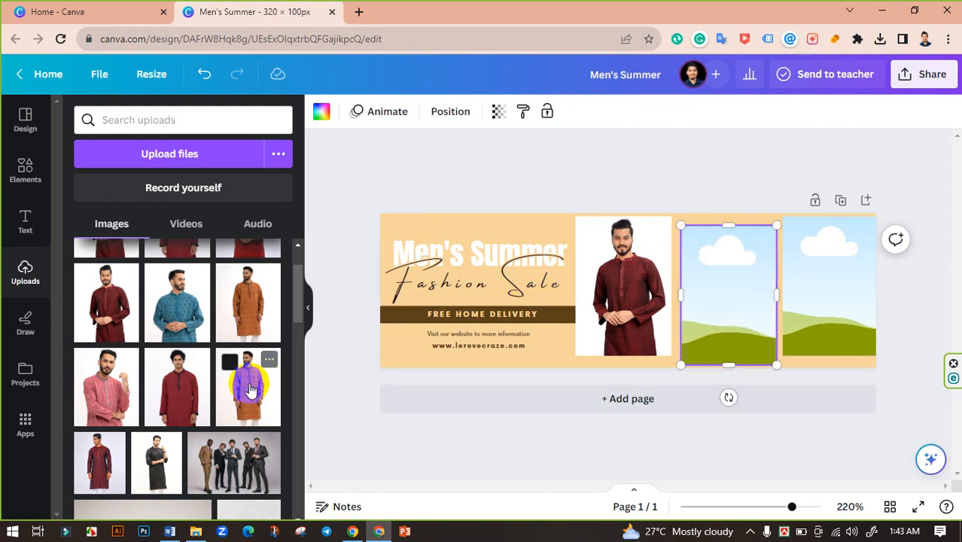
Fill the middle frame with the uploaded orange-brown kurta photo and the third frame with the curly-haired man in the maroon kurta.
{"action": "left_click_drag", "start_coordinate": [249, 389], "coordinate": [711, 302]}
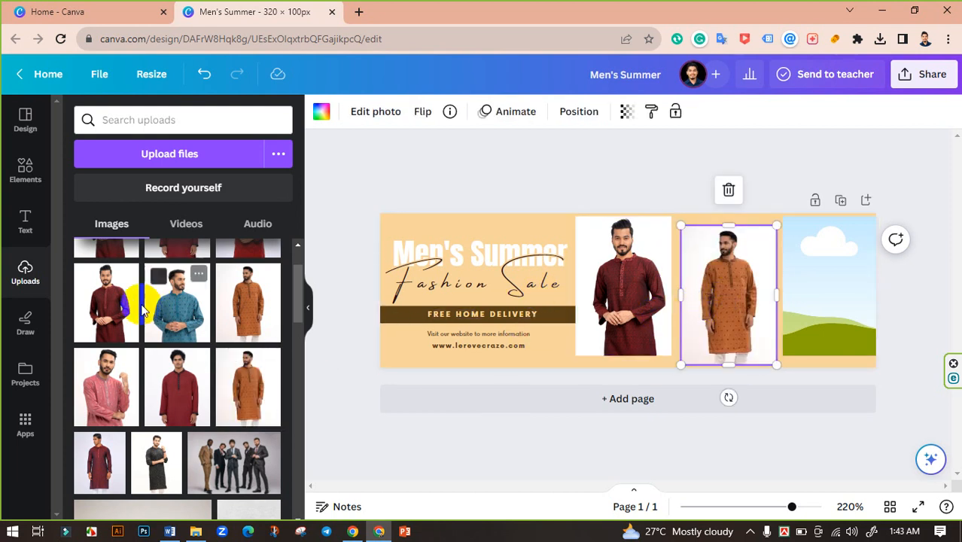
{"action": "left_click_drag", "start_coordinate": [176, 384], "coordinate": [838, 345]}
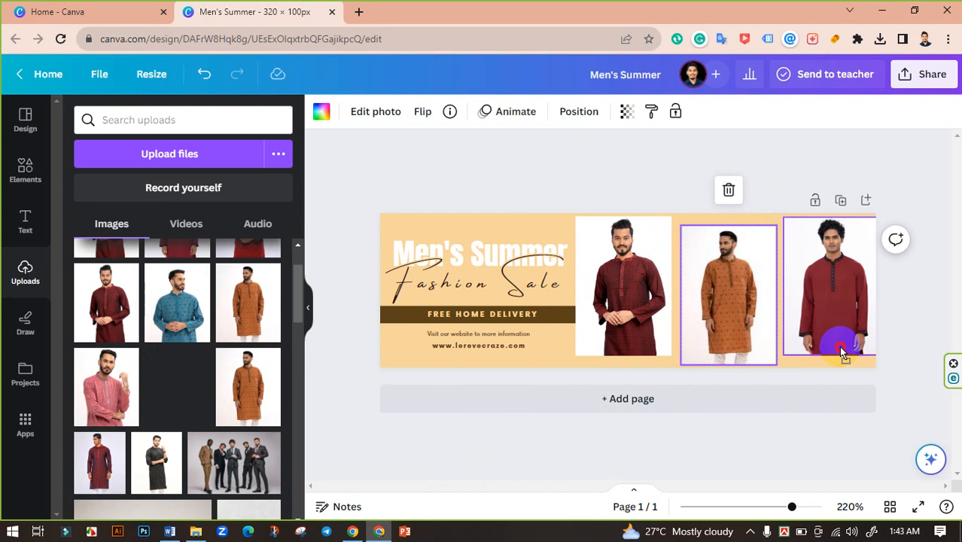
{"action": "left_click", "coordinate": [917, 354]}
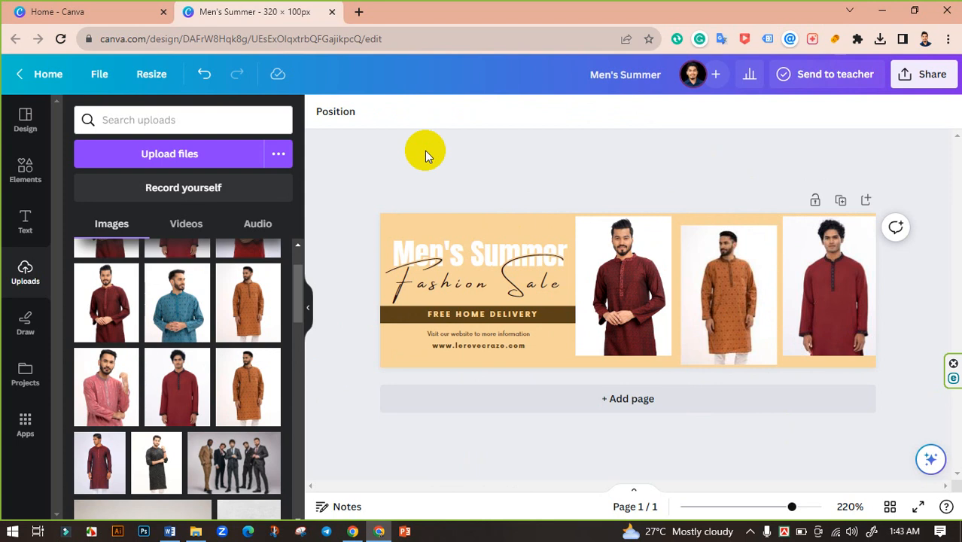
{"action": "left_click", "coordinate": [466, 220]}
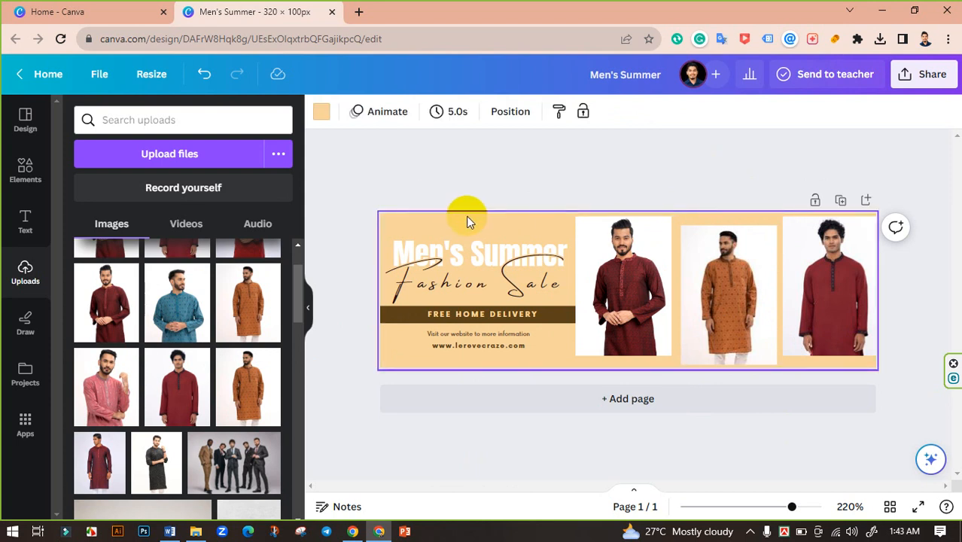
{"action": "left_click", "coordinate": [22, 137]}
{"action": "left_click", "coordinate": [24, 163]}
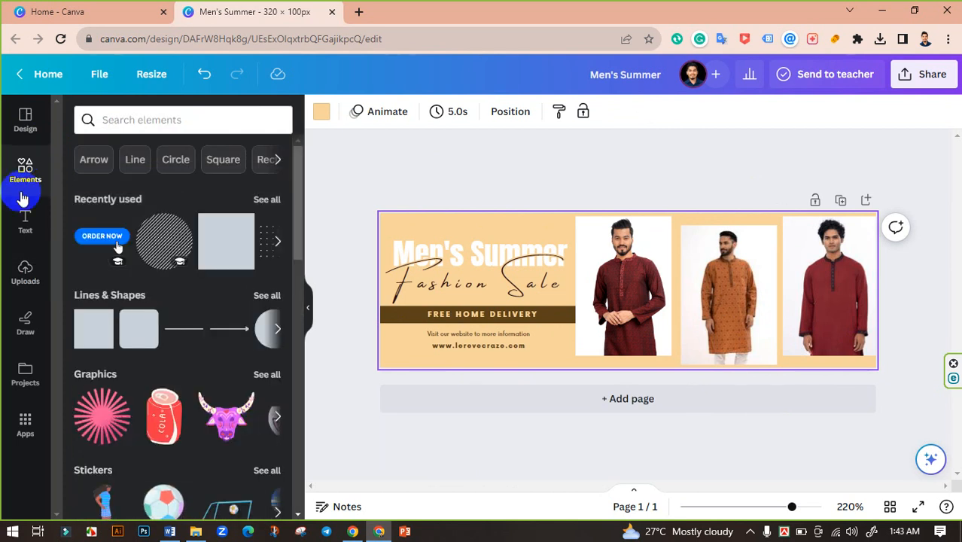
{"action": "scroll", "coordinate": [197, 271], "scroll_direction": "down", "scroll_amount": 5}
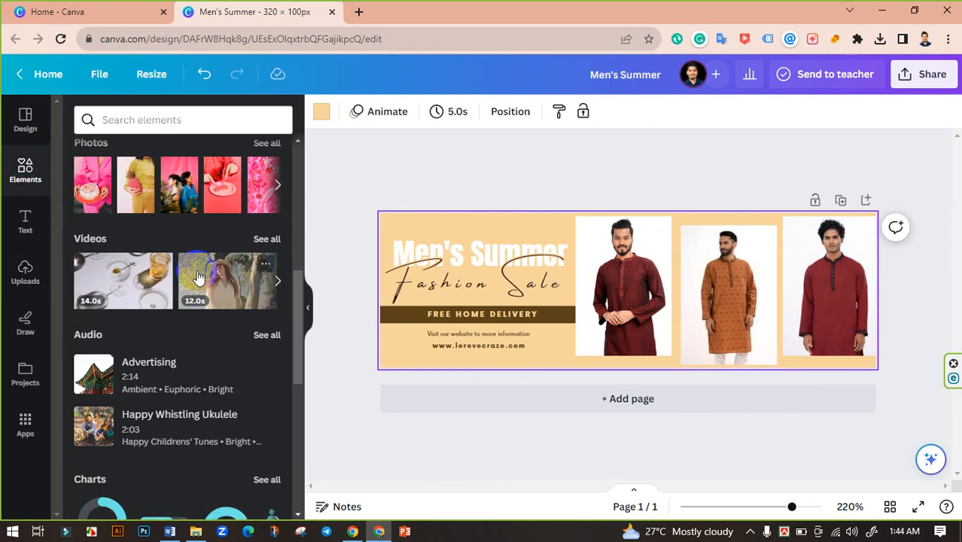
{"action": "scroll", "coordinate": [197, 277], "scroll_direction": "up", "scroll_amount": 5}
{"action": "left_click", "coordinate": [401, 175]}
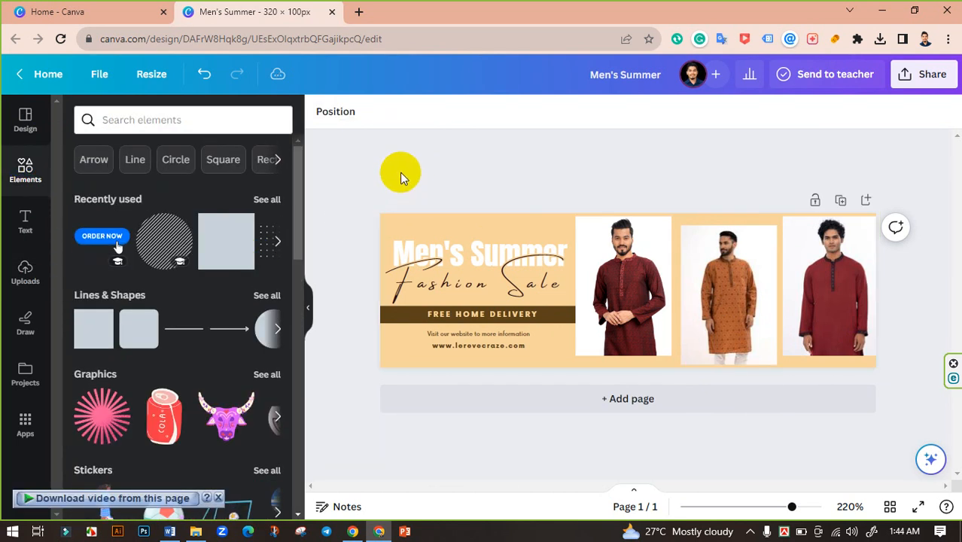
Open unsplash.com in a new browser tab and search for "brown texture" images.
{"action": "left_click", "coordinate": [355, 12]}
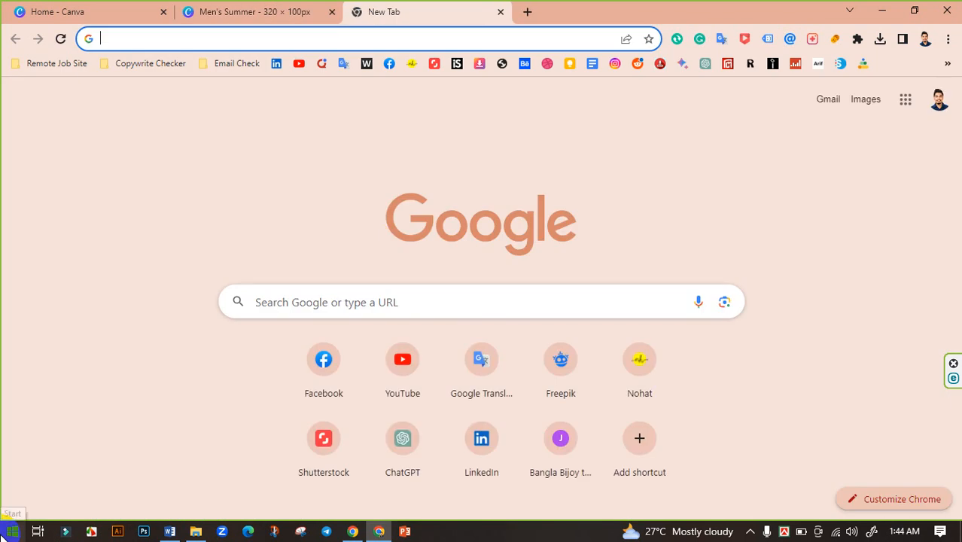
{"action": "type", "text": "uns"}
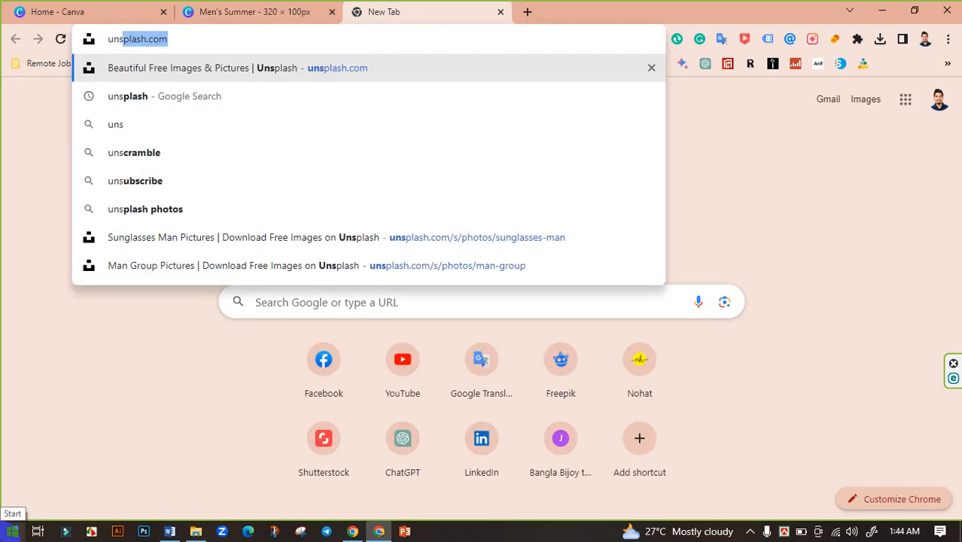
{"action": "key", "text": "Return"}
{"action": "left_click", "coordinate": [243, 372]}
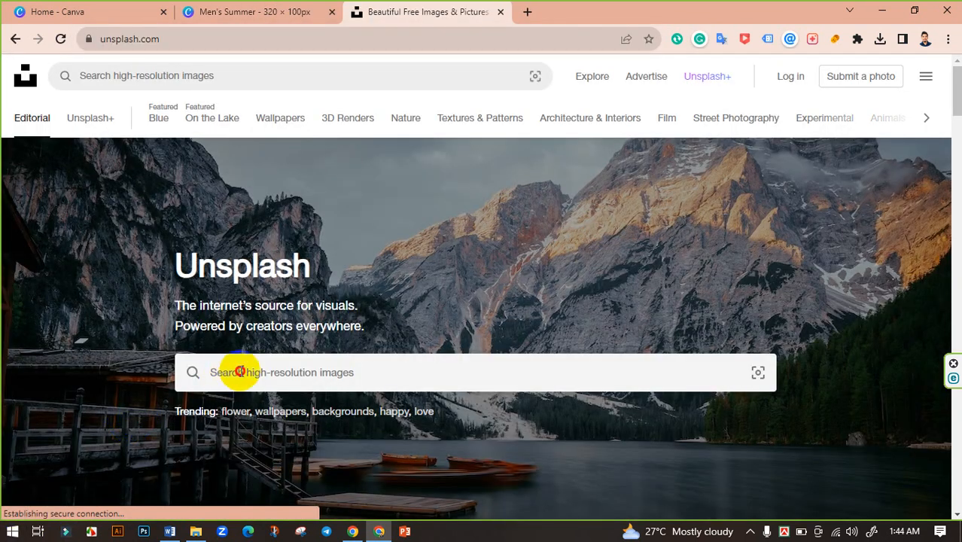
{"action": "type", "text": "brown tex"}
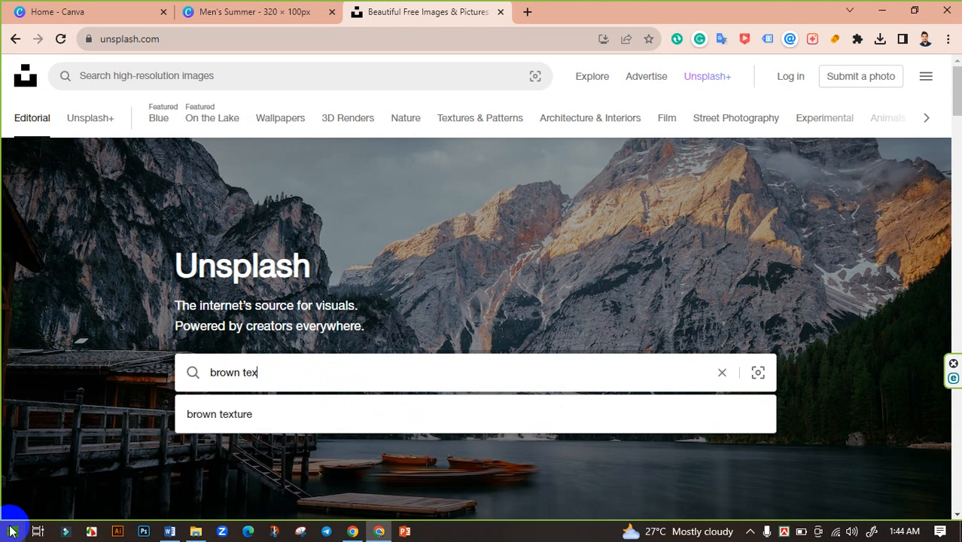
{"action": "left_click", "coordinate": [242, 419]}
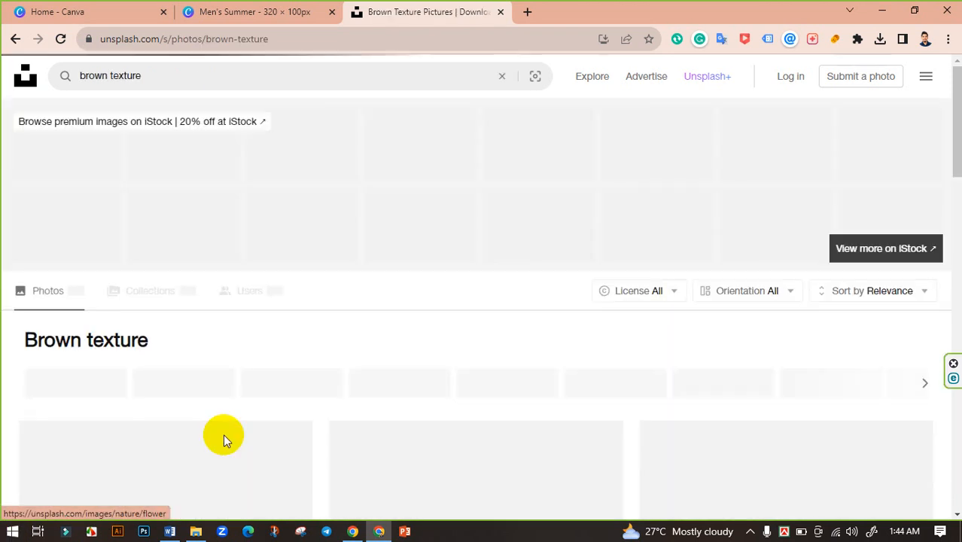
Look through the brown texture results and open the free brown woven textile photo.
{"action": "scroll", "coordinate": [385, 299], "scroll_direction": "down", "scroll_amount": 9}
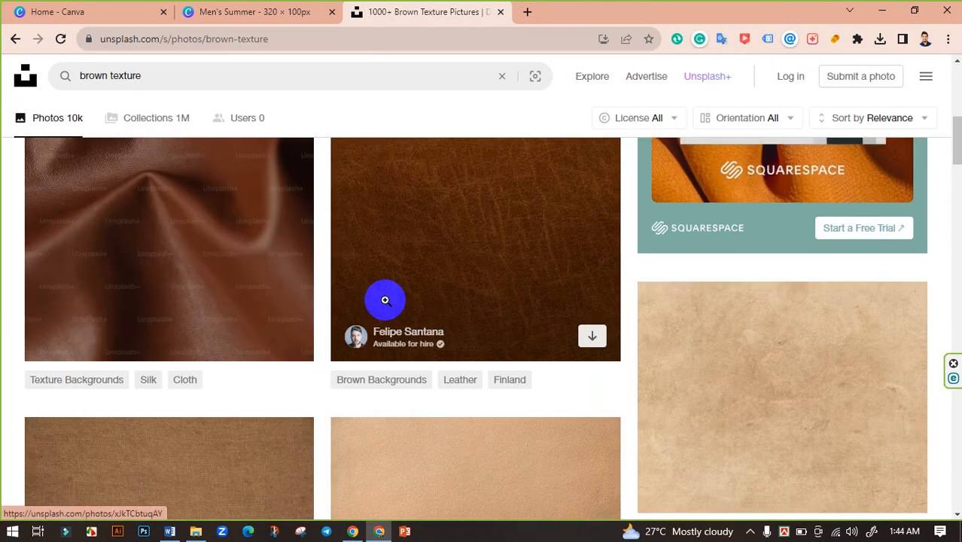
{"action": "scroll", "coordinate": [489, 415], "scroll_direction": "down", "scroll_amount": 3}
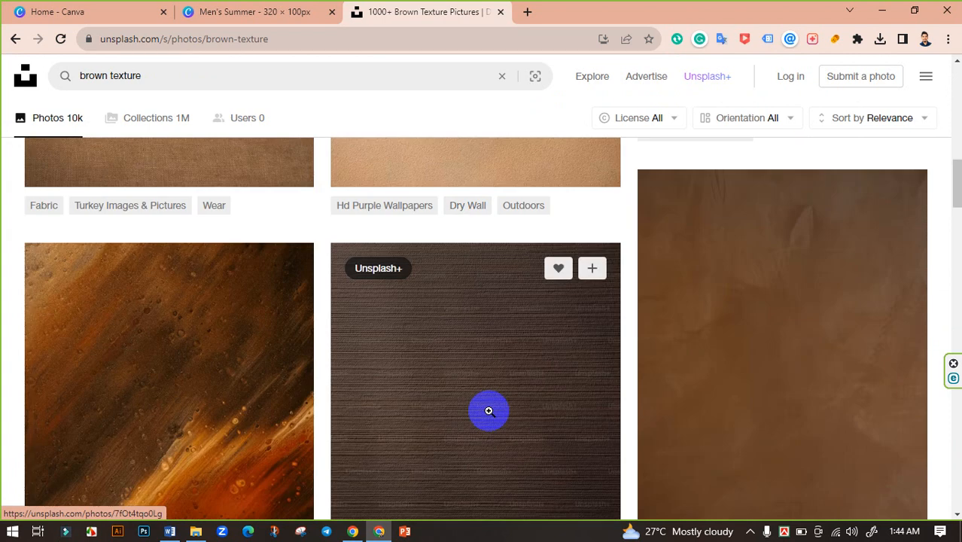
{"action": "scroll", "coordinate": [488, 408], "scroll_direction": "up", "scroll_amount": 3}
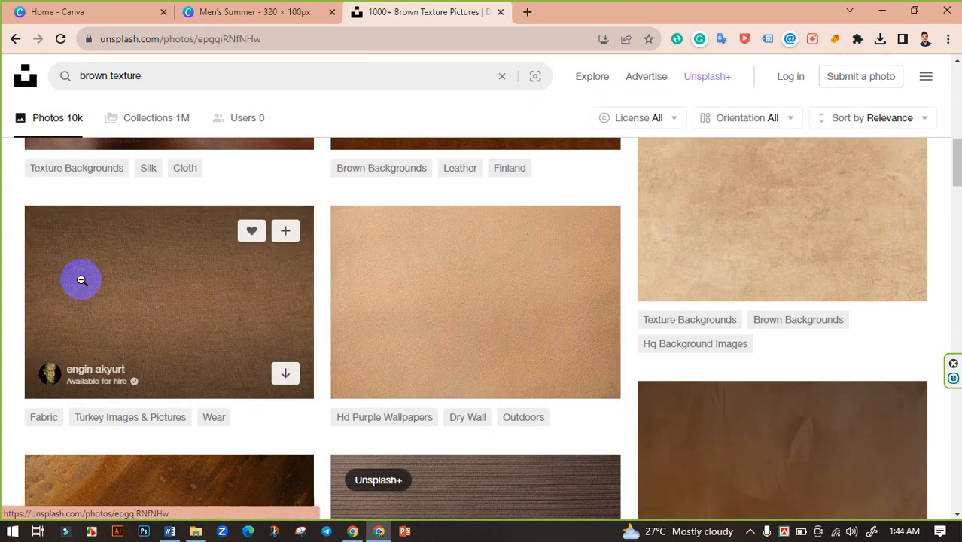
{"action": "left_click", "coordinate": [80, 279]}
Examine the brown textile photo and its related photos for a fabric texture that suits the banner background.
{"action": "scroll", "coordinate": [556, 337], "scroll_direction": "down", "scroll_amount": 3}
{"action": "scroll", "coordinate": [489, 339], "scroll_direction": "up", "scroll_amount": 3}
{"action": "scroll", "coordinate": [645, 384], "scroll_direction": "down", "scroll_amount": 6}
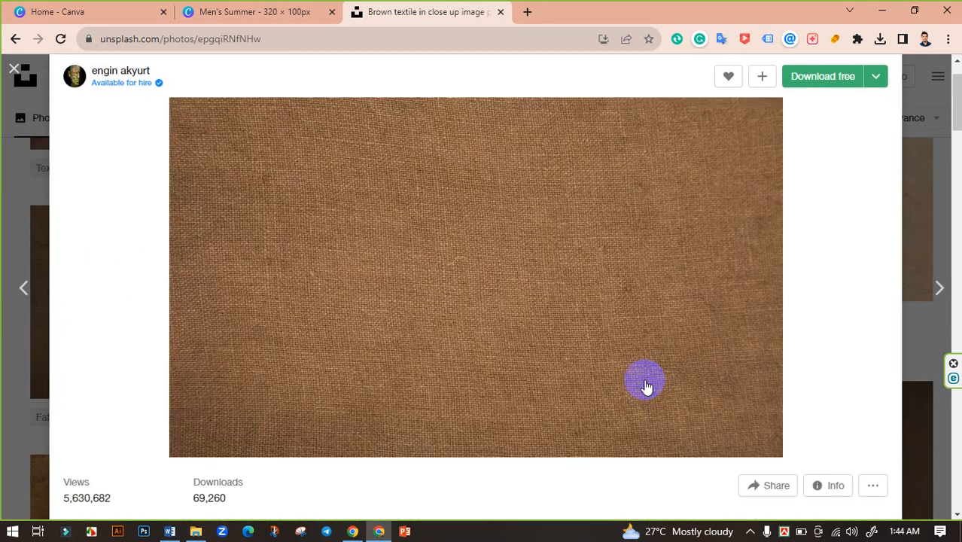
{"action": "scroll", "coordinate": [644, 385], "scroll_direction": "down", "scroll_amount": 3}
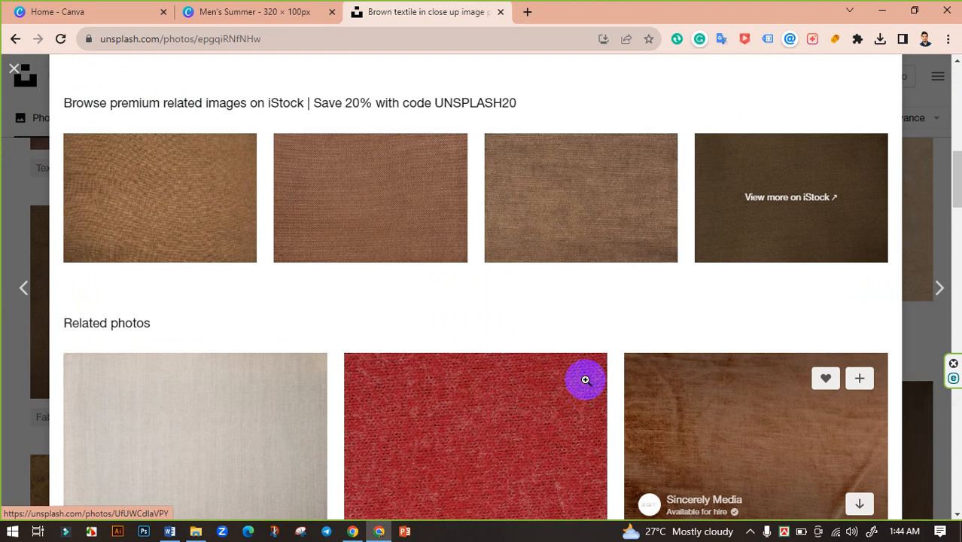
{"action": "scroll", "coordinate": [285, 340], "scroll_direction": "down", "scroll_amount": 8}
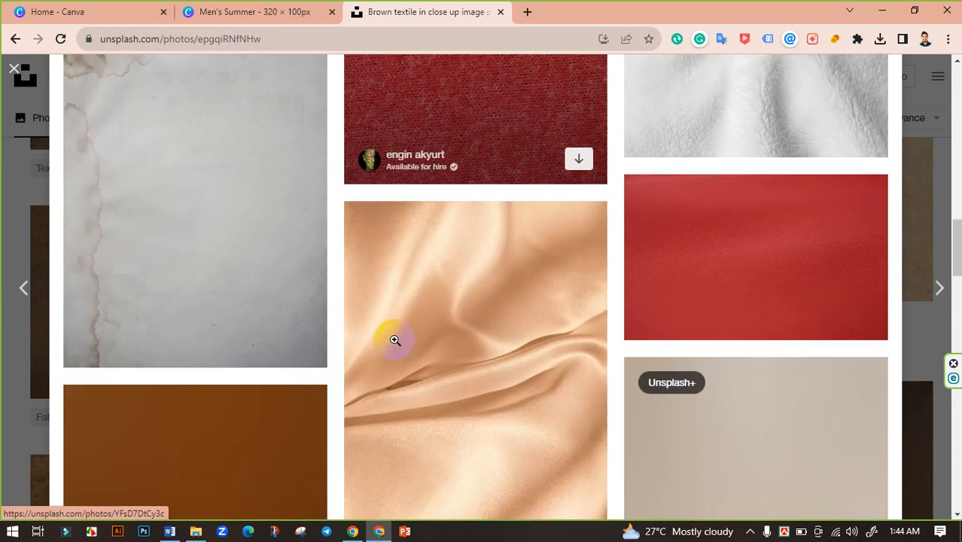
{"action": "scroll", "coordinate": [568, 361], "scroll_direction": "down", "scroll_amount": 4}
{"action": "scroll", "coordinate": [553, 362], "scroll_direction": "up", "scroll_amount": 2}
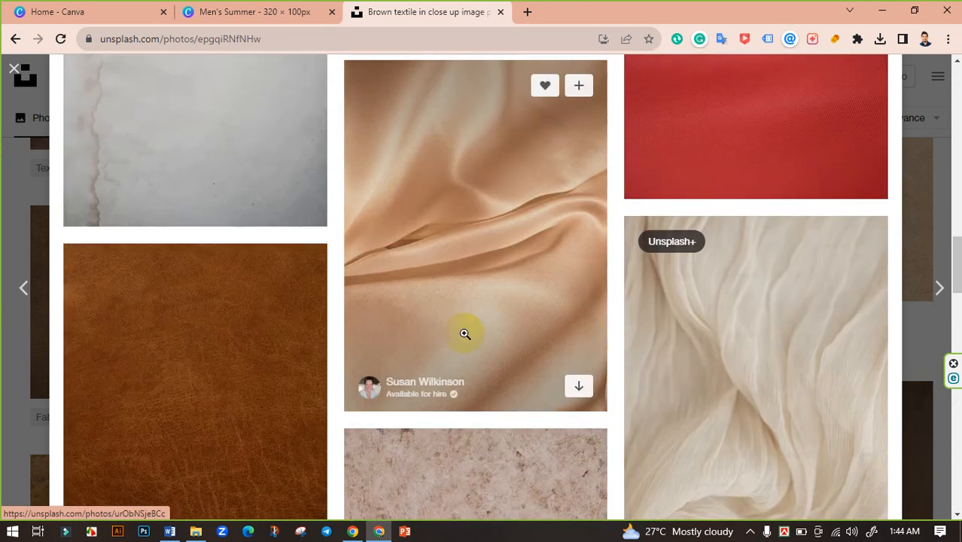
{"action": "scroll", "coordinate": [463, 334], "scroll_direction": "down", "scroll_amount": 1}
{"action": "scroll", "coordinate": [464, 333], "scroll_direction": "down", "scroll_amount": 3}
{"action": "scroll", "coordinate": [465, 333], "scroll_direction": "up", "scroll_amount": 3}
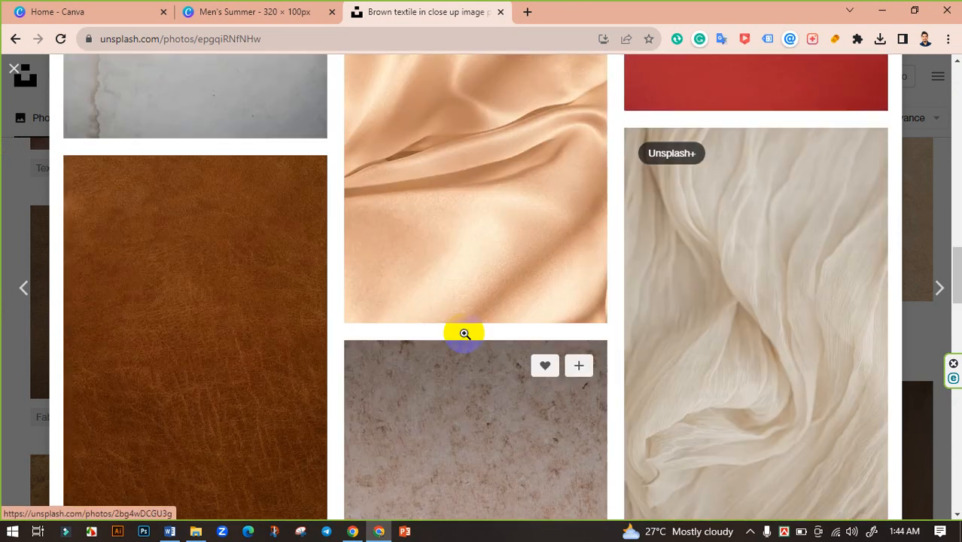
{"action": "scroll", "coordinate": [481, 324], "scroll_direction": "down", "scroll_amount": 7}
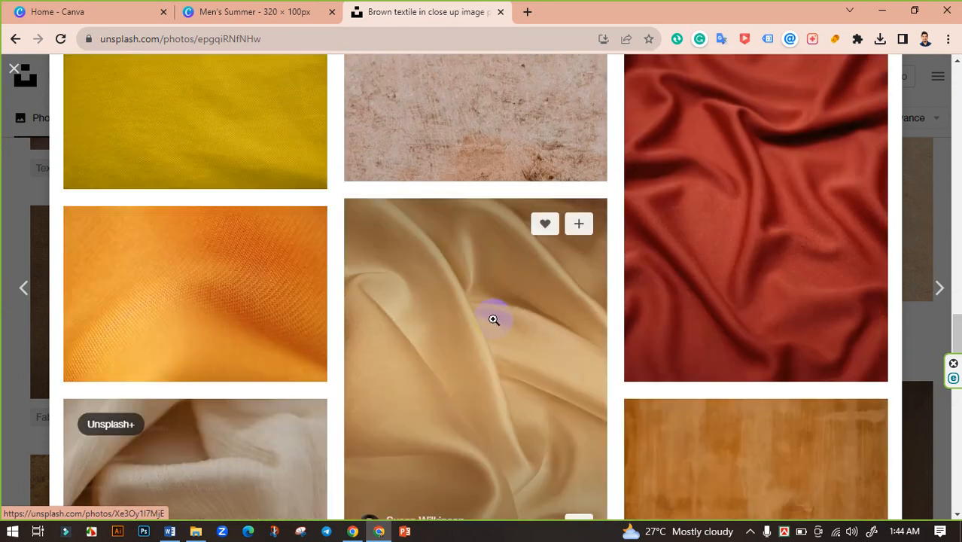
{"action": "scroll", "coordinate": [493, 319], "scroll_direction": "up", "scroll_amount": 1}
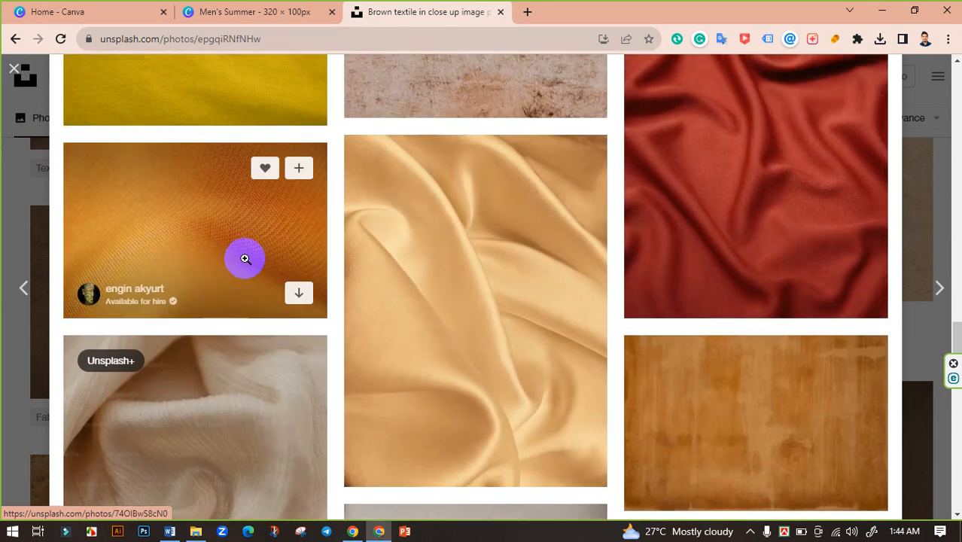
Open the related orange woven fabric photo and download it in Medium size (1920 x 1280).
{"action": "left_click", "coordinate": [245, 258]}
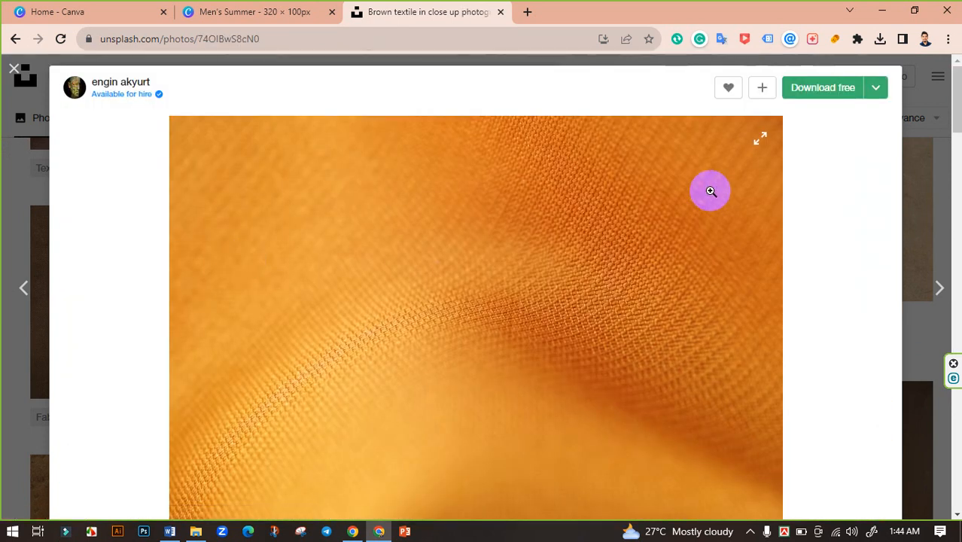
{"action": "scroll", "coordinate": [676, 246], "scroll_direction": "down", "scroll_amount": 2}
{"action": "scroll", "coordinate": [677, 246], "scroll_direction": "up", "scroll_amount": 5}
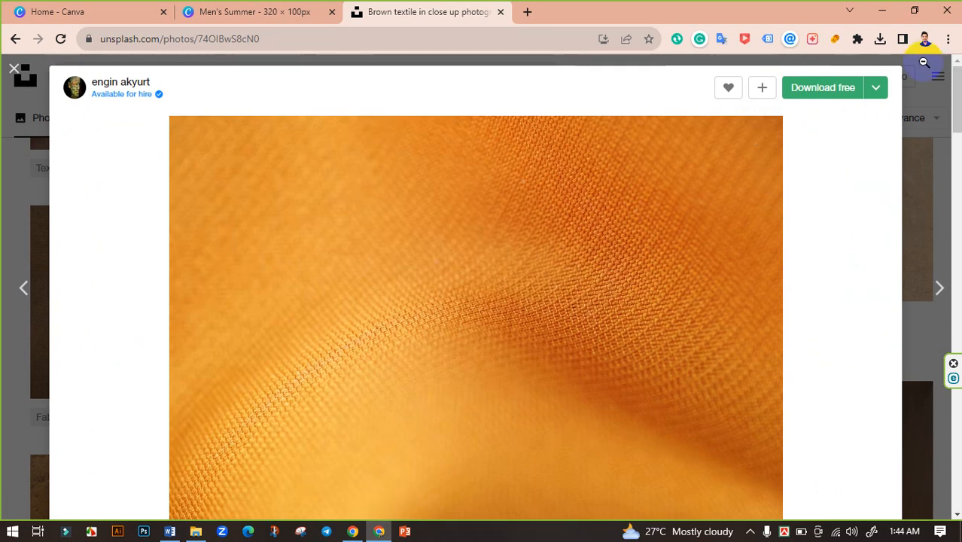
{"action": "left_click", "coordinate": [875, 88]}
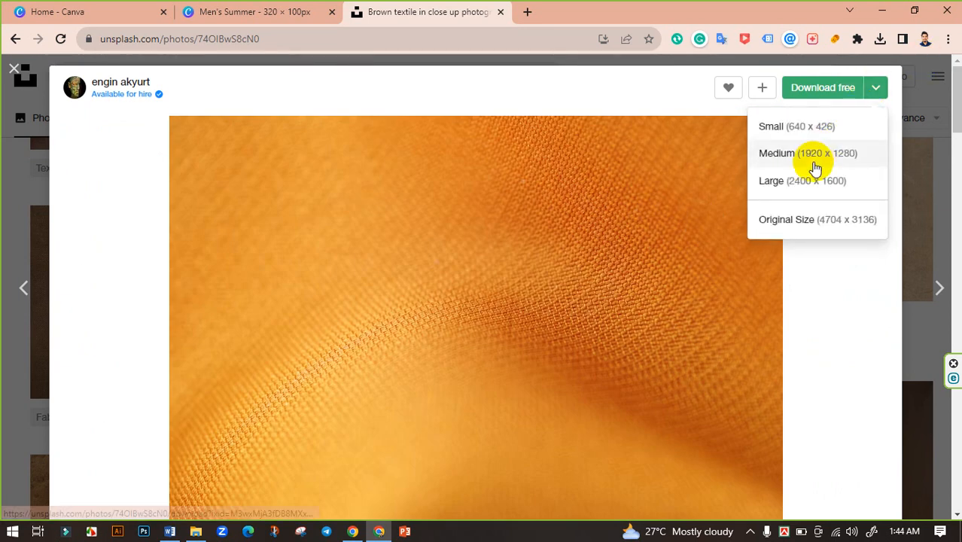
{"action": "left_click", "coordinate": [812, 158]}
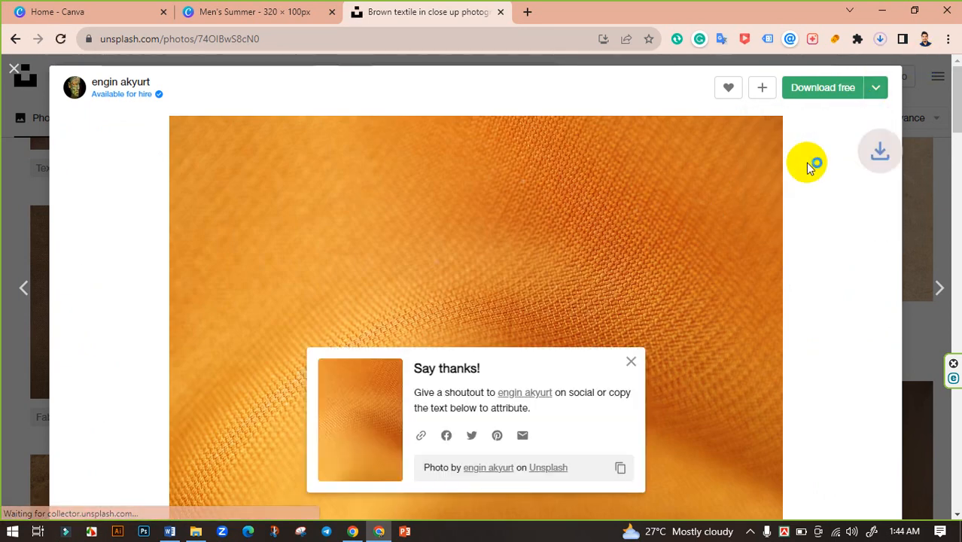
Return to the Men's Summer design in Canva, upload the downloaded orange fabric photo and add it to the banner.
{"action": "left_click", "coordinate": [224, 9]}
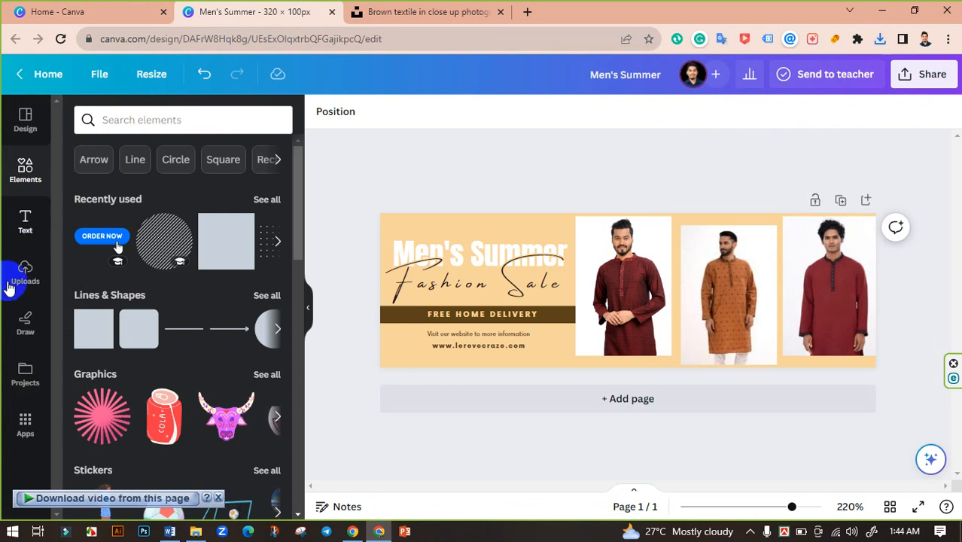
{"action": "left_click", "coordinate": [33, 272]}
{"action": "left_click", "coordinate": [192, 171]}
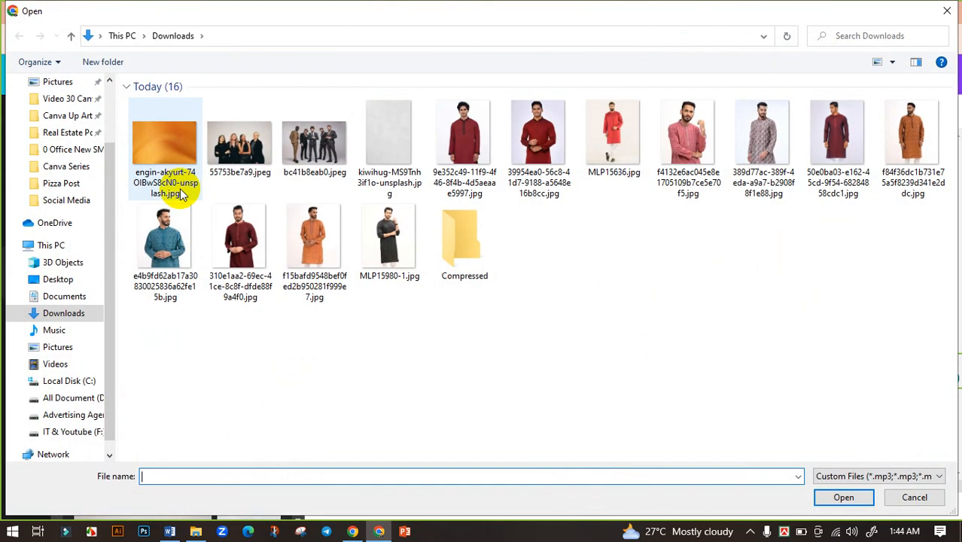
{"action": "left_click", "coordinate": [180, 188]}
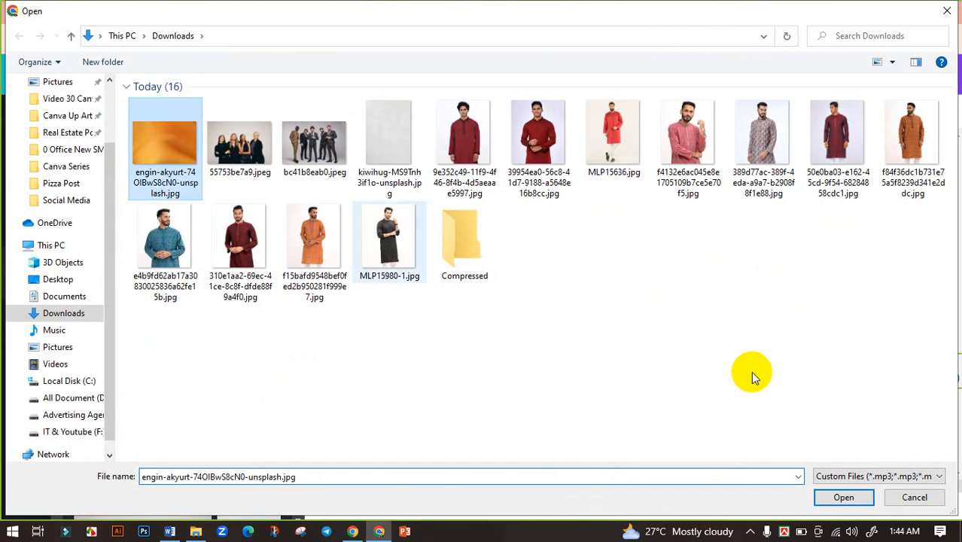
{"action": "left_click", "coordinate": [841, 497]}
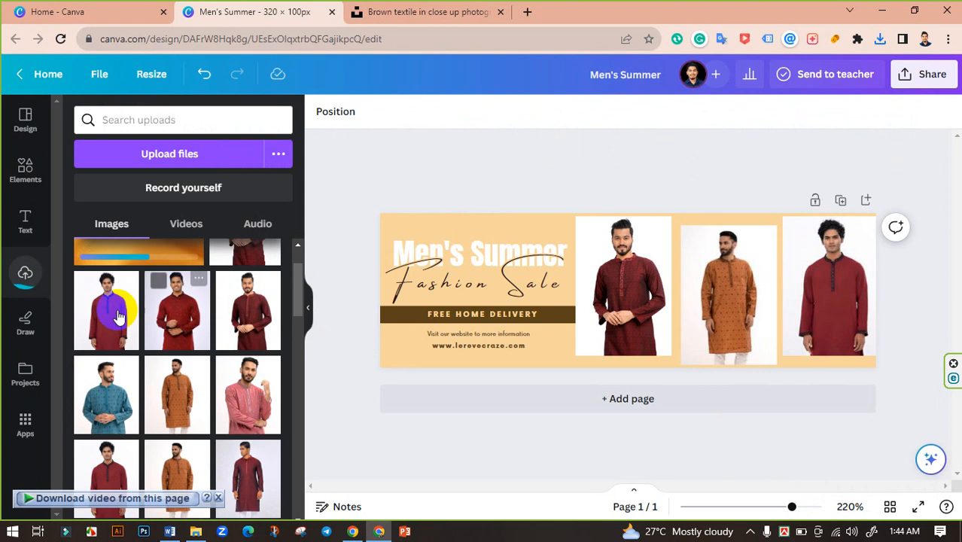
{"action": "scroll", "coordinate": [119, 316], "scroll_direction": "up", "scroll_amount": 1}
{"action": "left_click", "coordinate": [135, 285]}
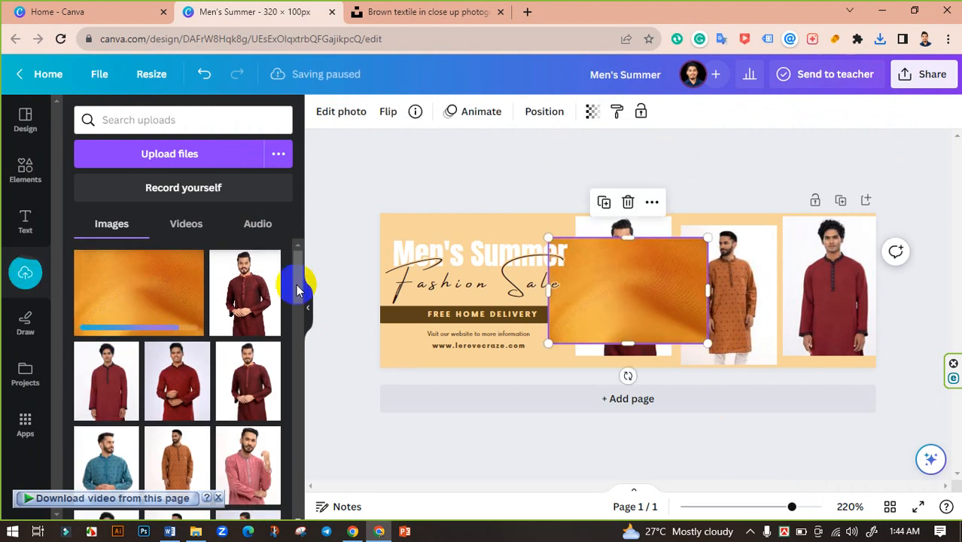
Enlarge the orange fabric photo to cover the whole banner and place it behind the text and the three model photos.
{"action": "left_click_drag", "start_coordinate": [645, 296], "coordinate": [478, 268]}
{"action": "left_click_drag", "start_coordinate": [539, 314], "coordinate": [927, 459]}
{"action": "left_click", "coordinate": [740, 346]}
{"action": "left_click_drag", "start_coordinate": [685, 300], "coordinate": [681, 290]}
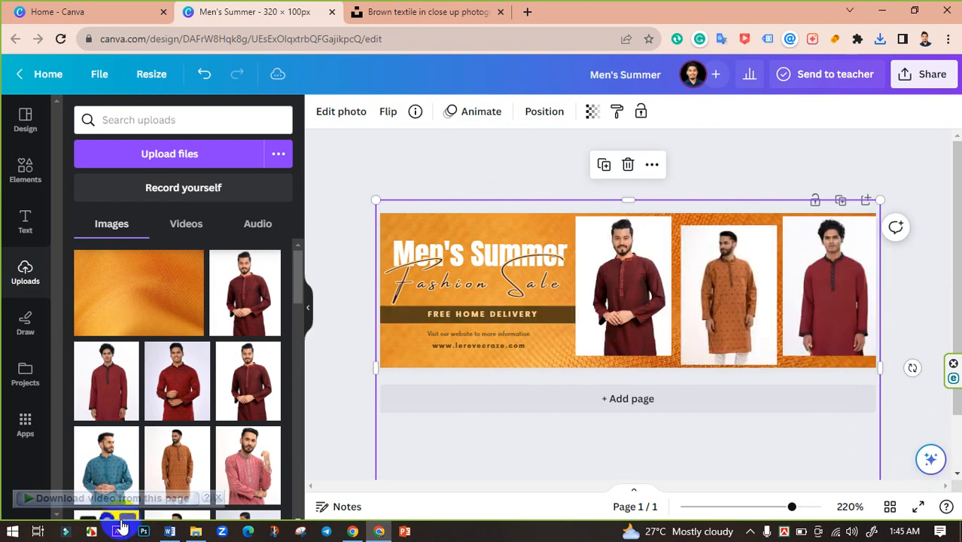
Set the fabric background photo's transparency to 40 and deselect it.
{"action": "left_click", "coordinate": [591, 111]}
{"action": "left_click_drag", "start_coordinate": [592, 168], "coordinate": [529, 173]}
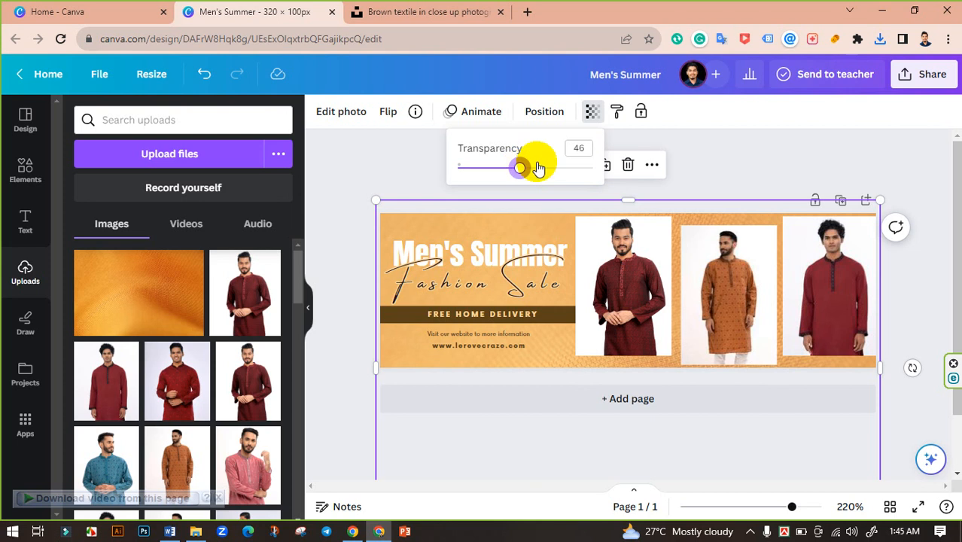
{"action": "left_click", "coordinate": [578, 147]}
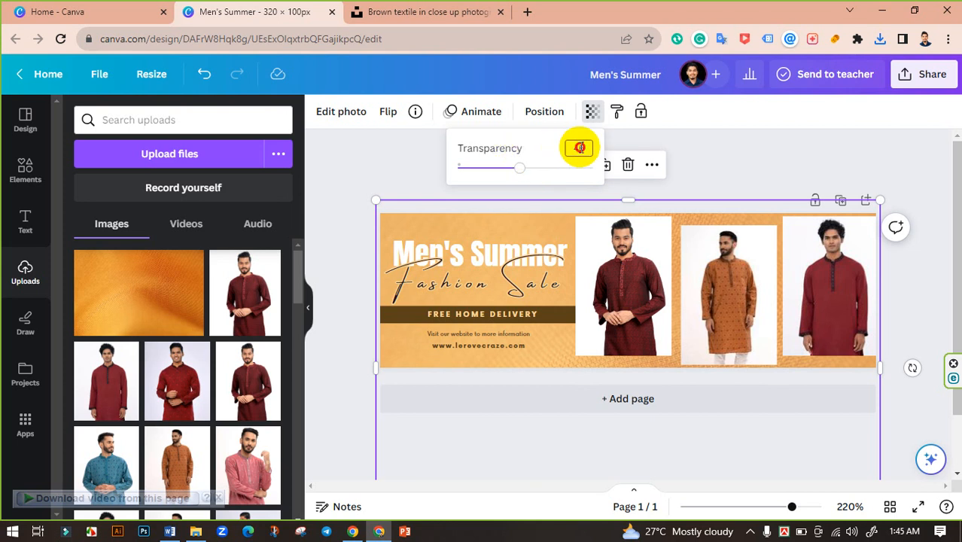
{"action": "left_click_drag", "start_coordinate": [579, 148], "coordinate": [546, 150]}
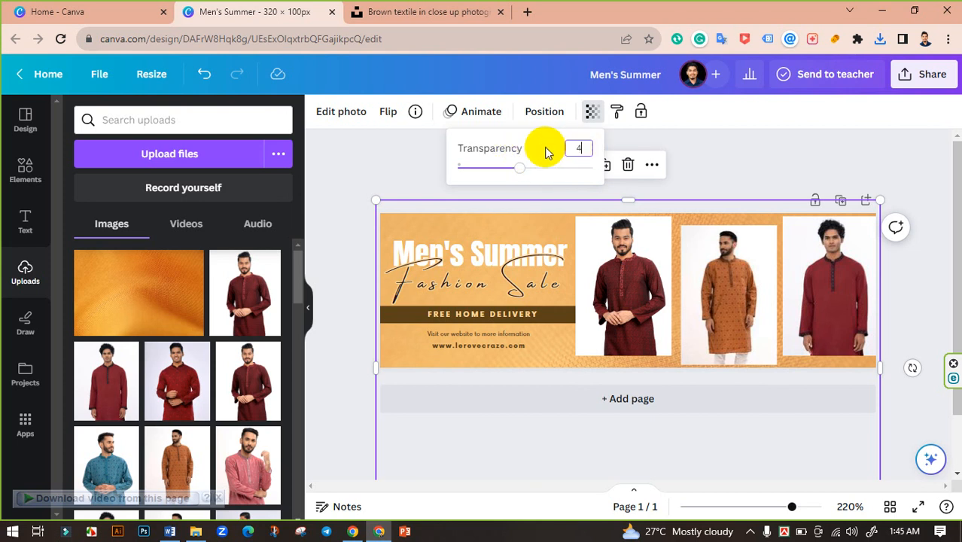
{"action": "type", "text": "40"}
{"action": "key", "text": "Return"}
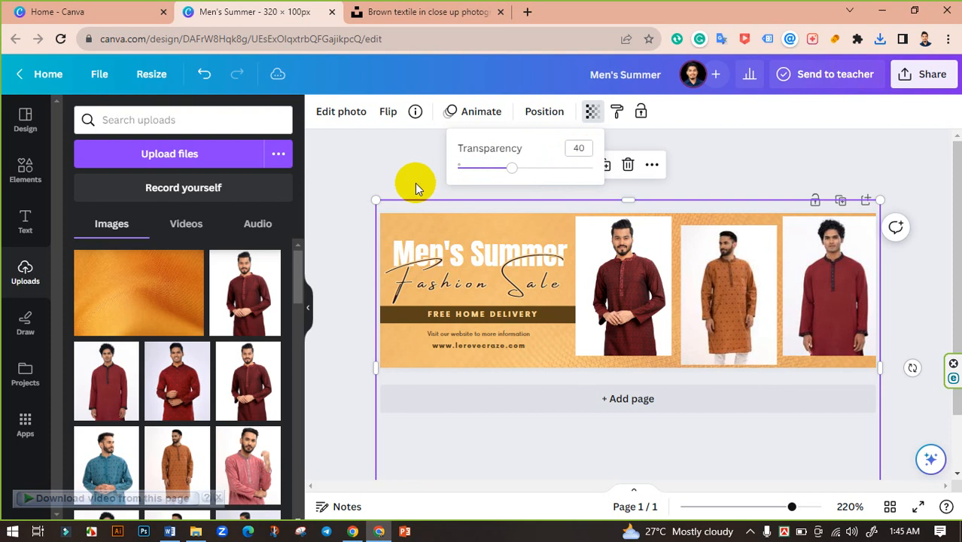
{"action": "left_click", "coordinate": [415, 183]}
{"action": "left_click", "coordinate": [415, 183]}
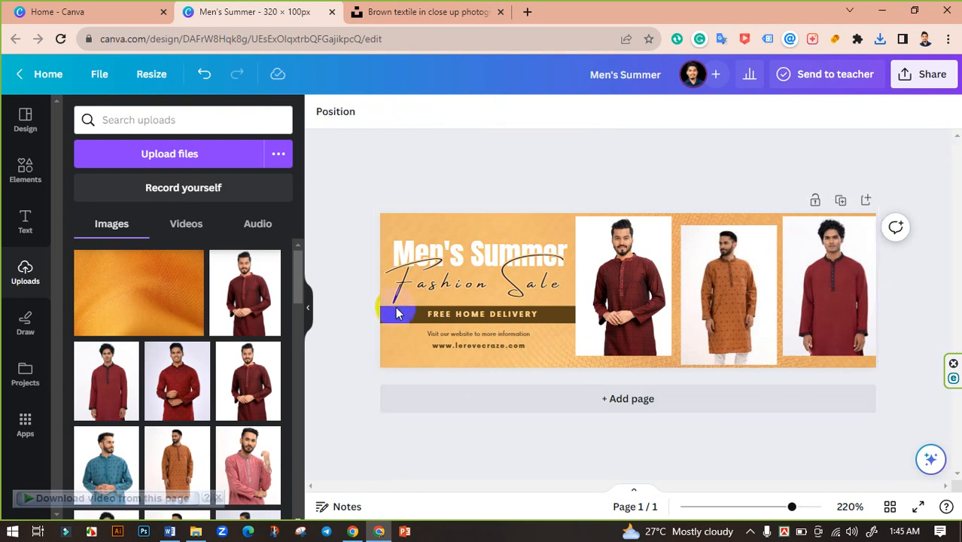
Rename the design as "320/100 Pixel banner Ads Design".
{"action": "left_click", "coordinate": [308, 307]}
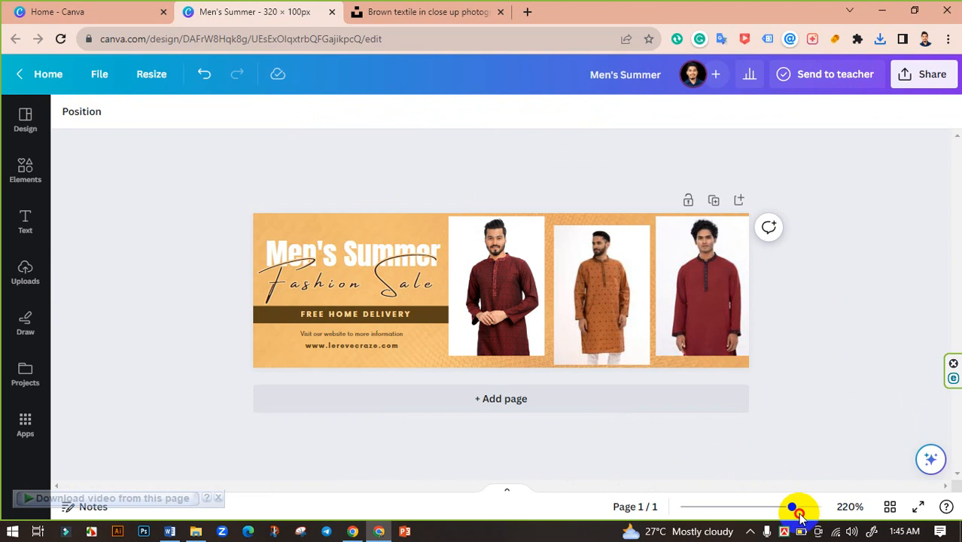
{"action": "mouse_move", "coordinate": [788, 509]}
{"action": "left_mouse_down"}
{"action": "mouse_move", "coordinate": [813, 507]}
{"action": "mouse_move", "coordinate": [790, 506]}
{"action": "left_mouse_up"}
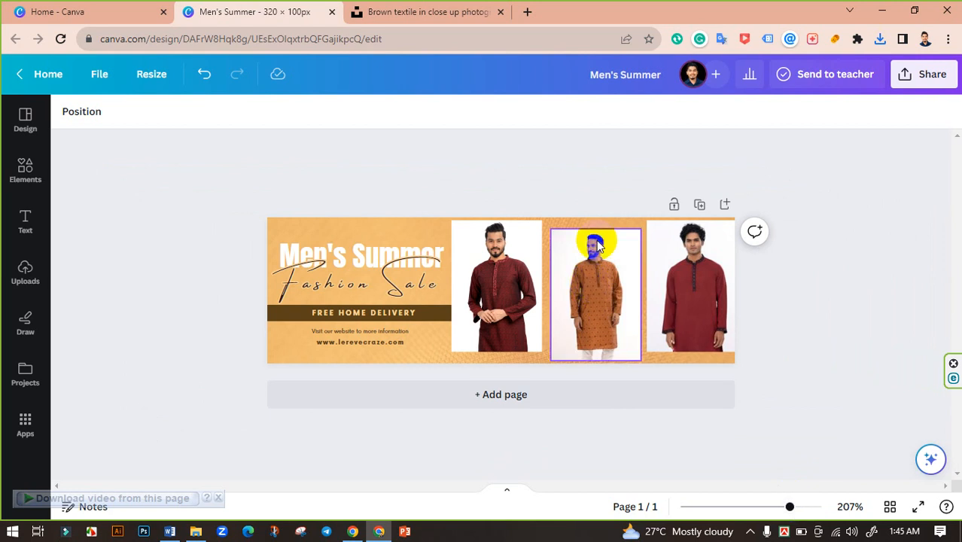
{"action": "left_click", "coordinate": [595, 78]}
{"action": "type", "text": "320/100 Pix"}
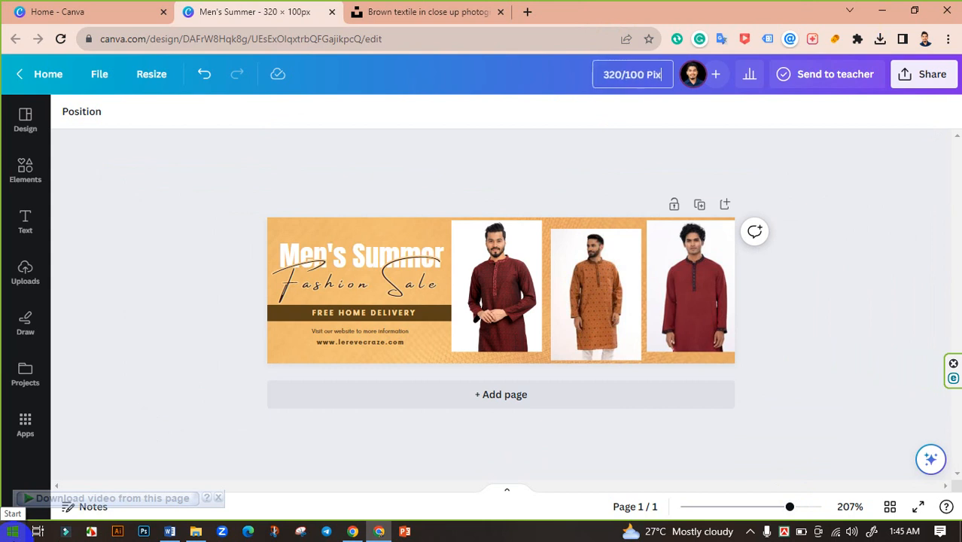
{"action": "type", "text": "el banne"}
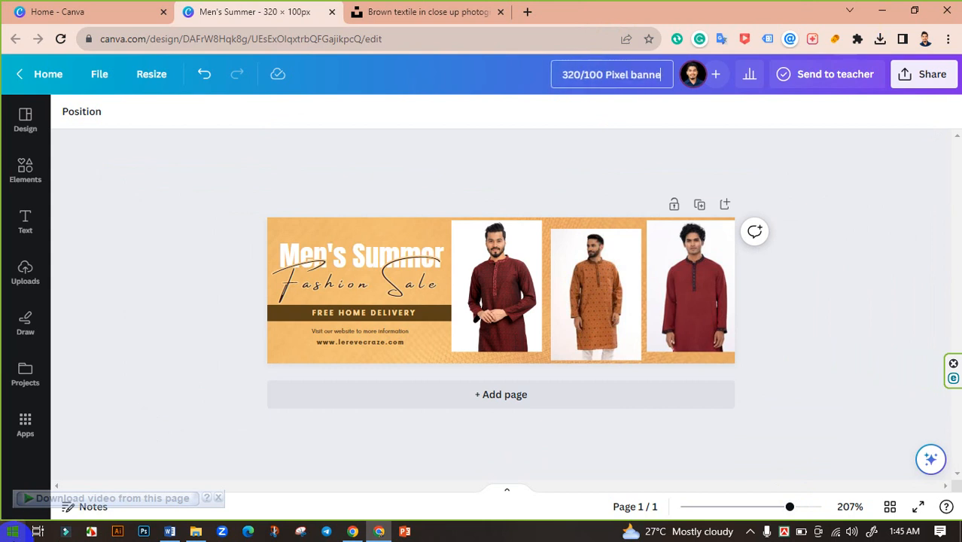
{"action": "type", "text": "r Ads Design"}
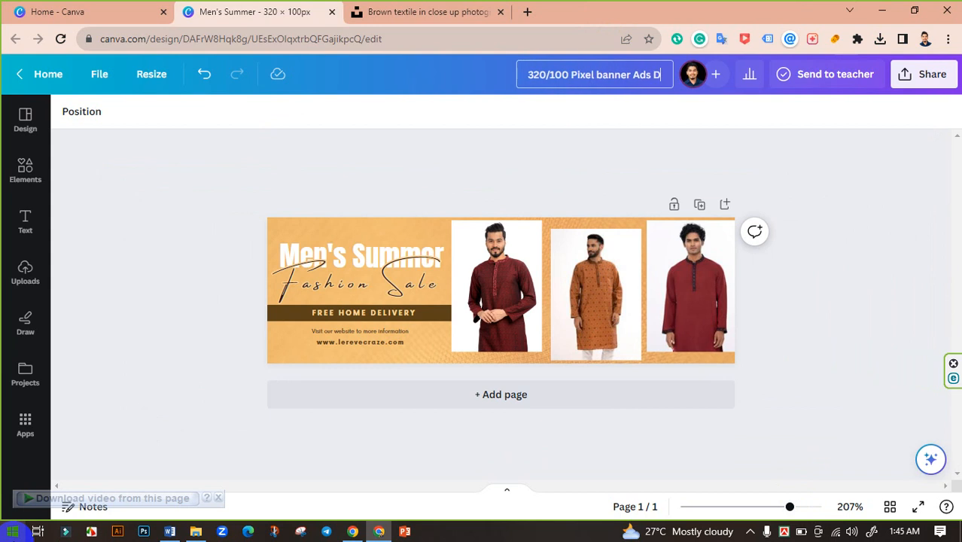
{"action": "left_click", "coordinate": [417, 140]}
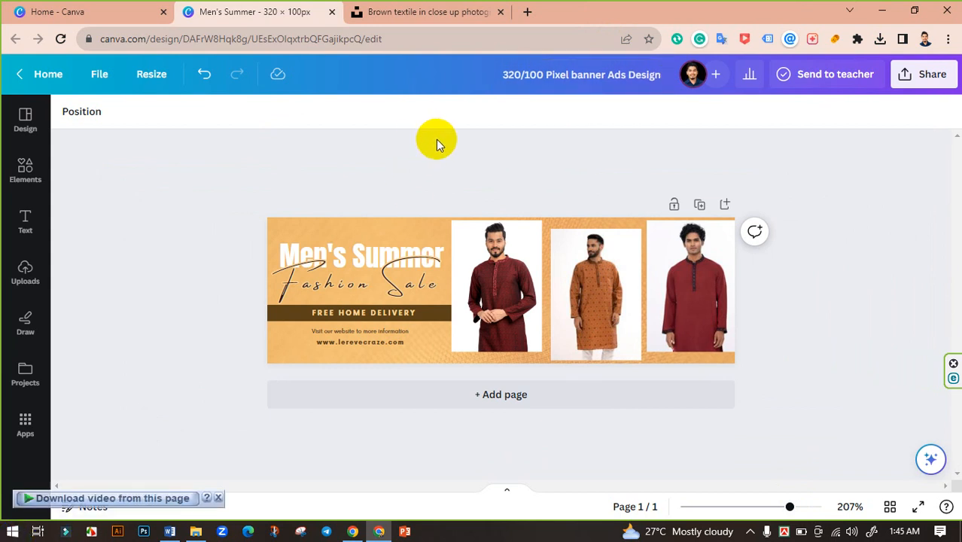
Download the banner as a PNG at its original 320 × 100 px size.
{"action": "left_click", "coordinate": [917, 74]}
{"action": "left_click", "coordinate": [740, 437]}
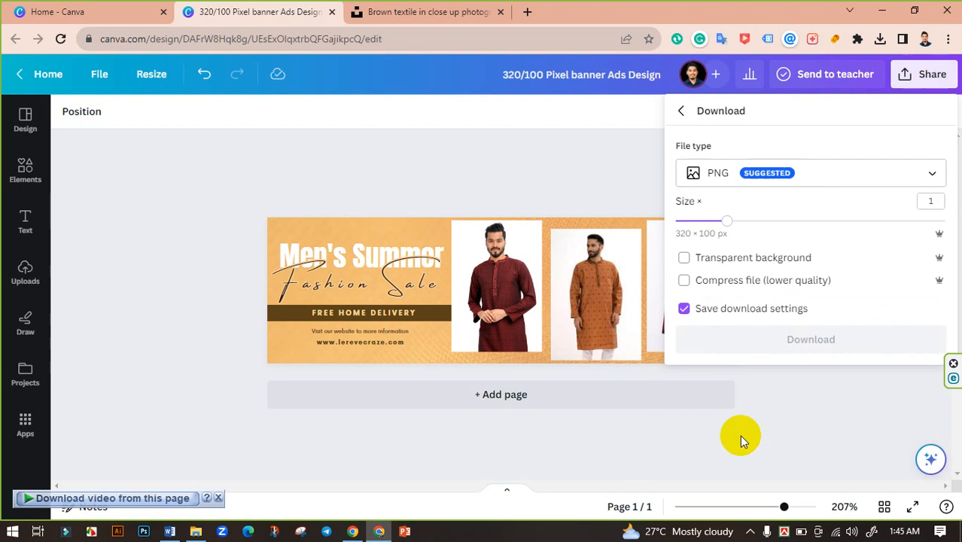
{"action": "left_click", "coordinate": [802, 337]}
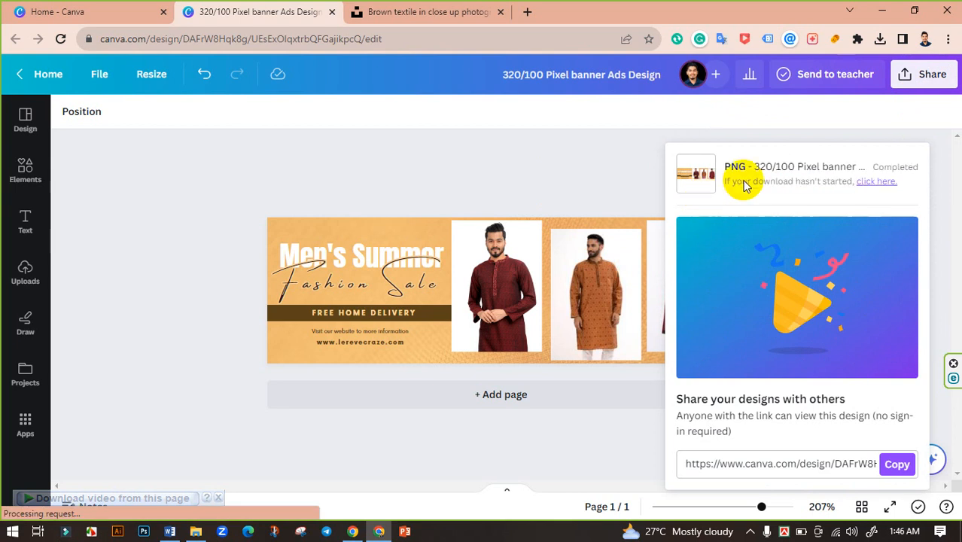
Download the banner again with the file type set to JPG.
{"action": "left_click", "coordinate": [923, 74]}
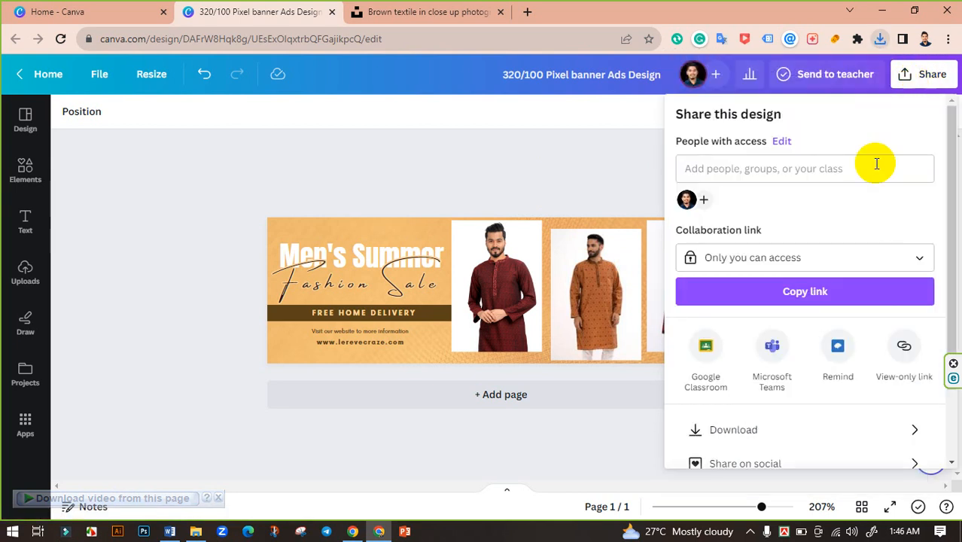
{"action": "left_click", "coordinate": [704, 436]}
{"action": "left_click", "coordinate": [765, 183]}
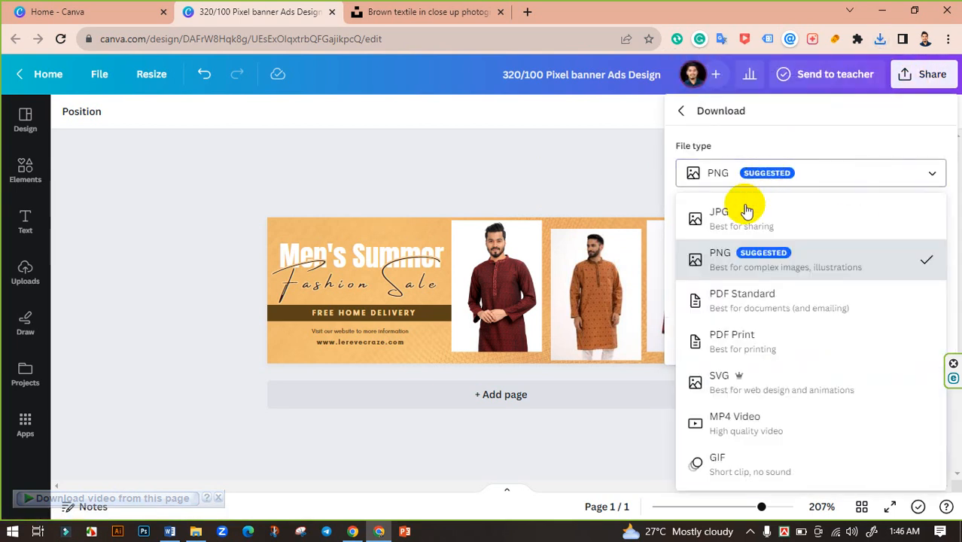
{"action": "left_click", "coordinate": [756, 218]}
{"action": "left_click", "coordinate": [800, 353]}
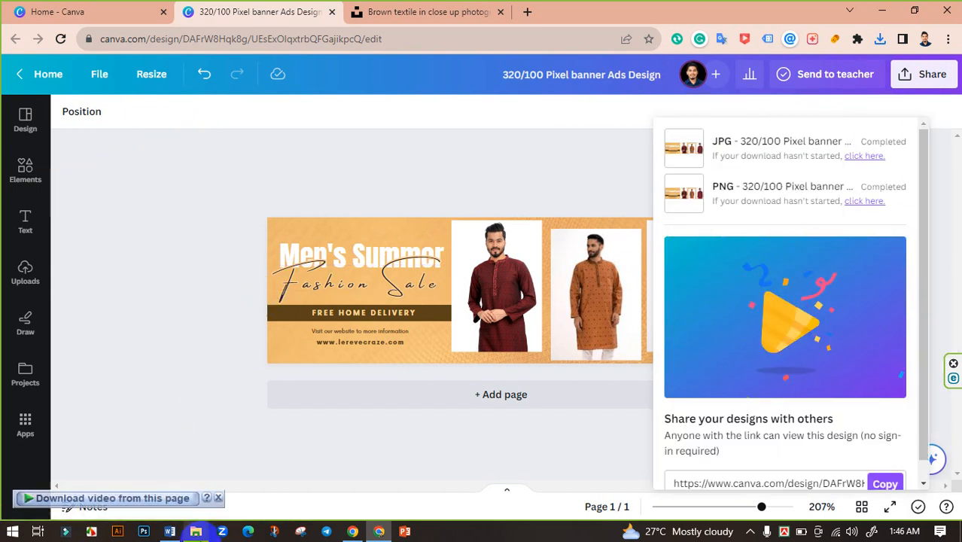
Inspect the downloaded PNG banner from the Downloads folder at different magnifications, and return to the design in Canva.
{"action": "left_click", "coordinate": [196, 531]}
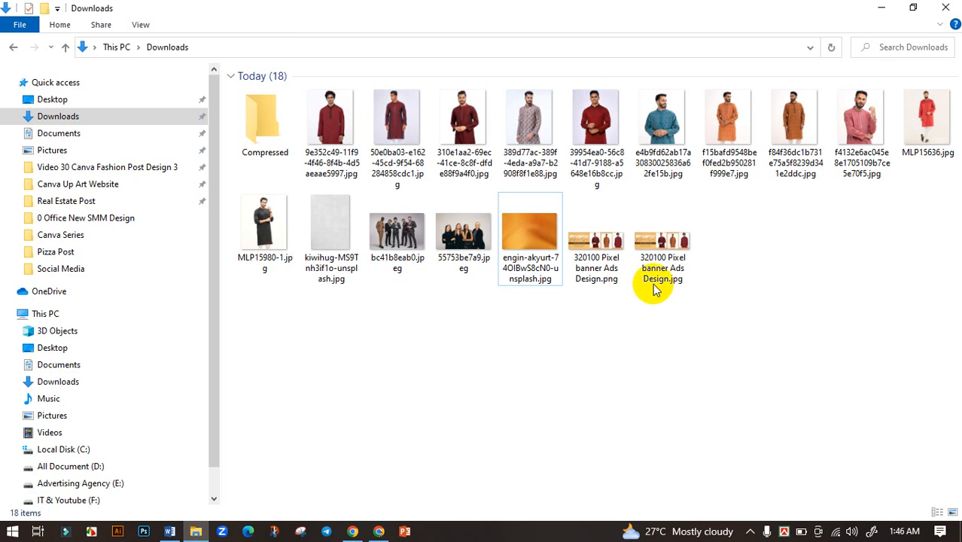
{"action": "left_click", "coordinate": [585, 226]}
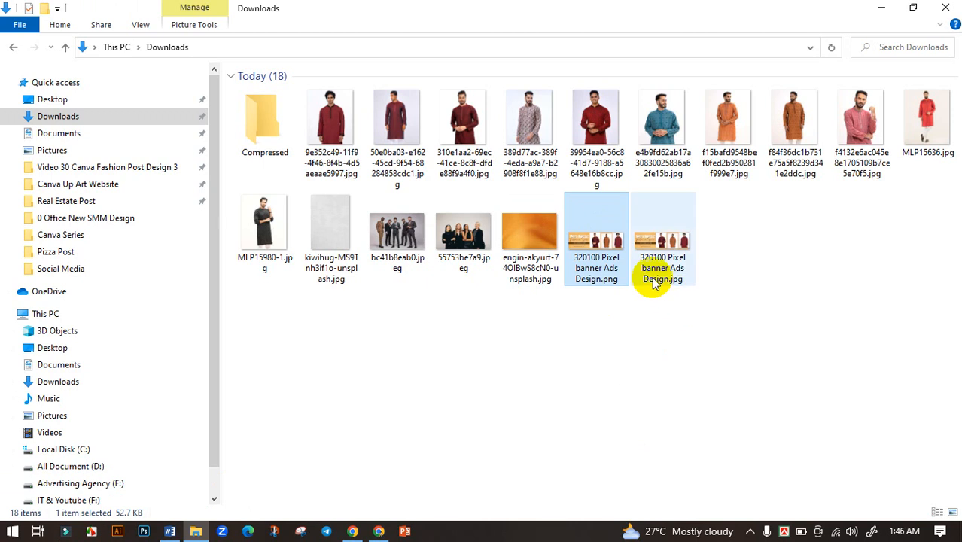
{"action": "double_click", "coordinate": [599, 237]}
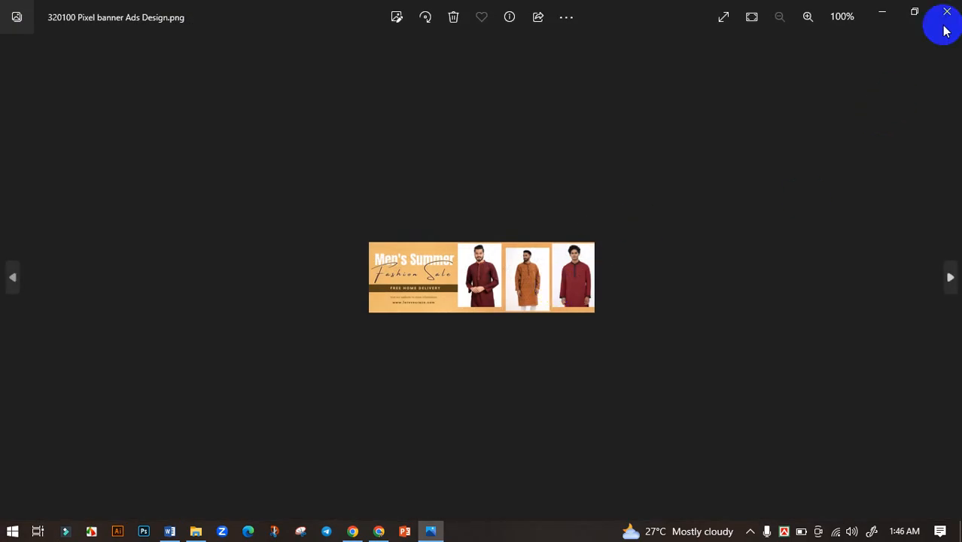
{"action": "left_click", "coordinate": [939, 16]}
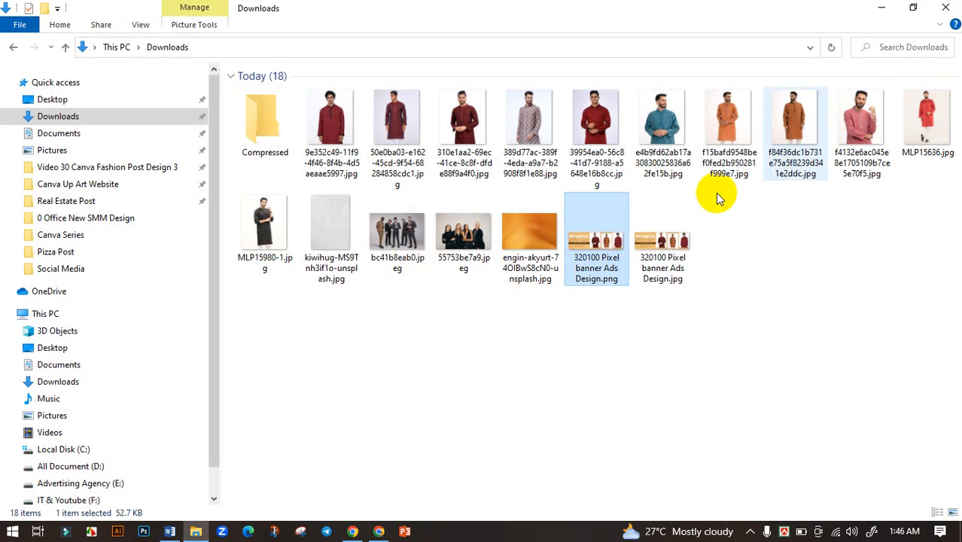
{"action": "left_click", "coordinate": [681, 219]}
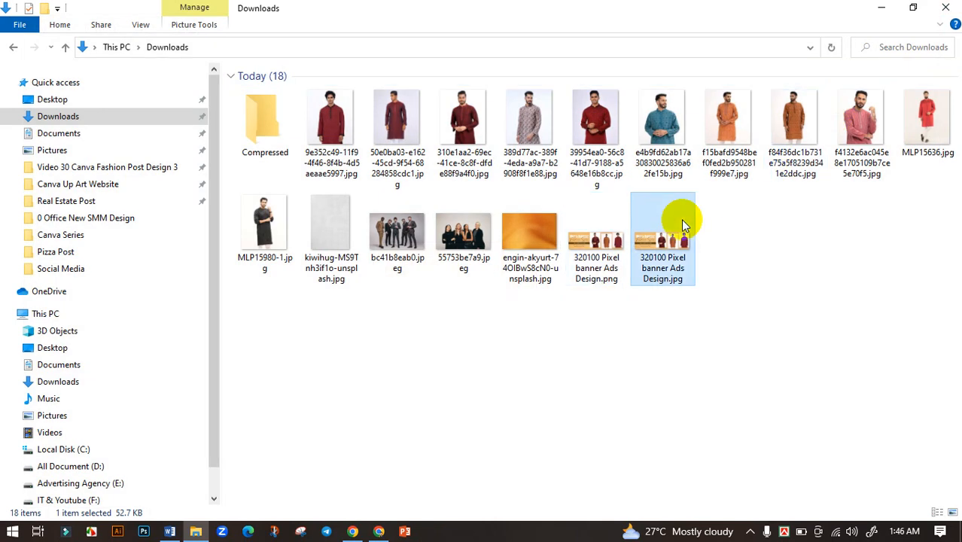
{"action": "double_click", "coordinate": [594, 232]}
{"action": "scroll", "coordinate": [438, 348], "scroll_direction": "up", "scroll_amount": 2}
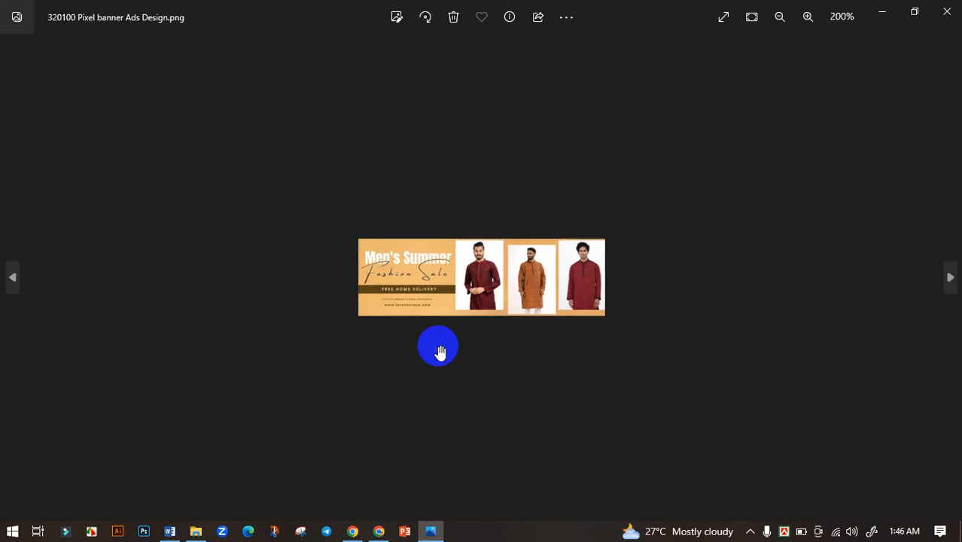
{"action": "scroll", "coordinate": [437, 351], "scroll_direction": "down", "scroll_amount": 2}
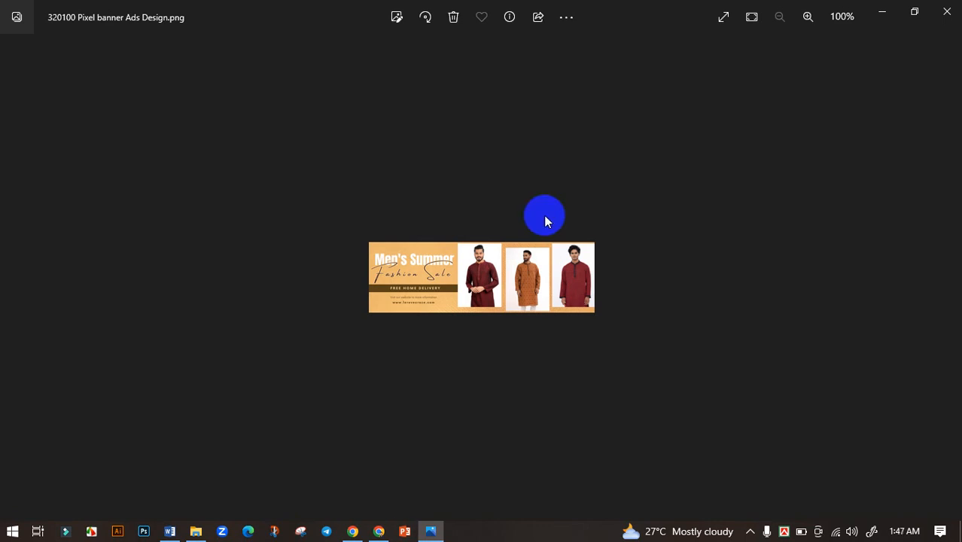
{"action": "left_click", "coordinate": [378, 532]}
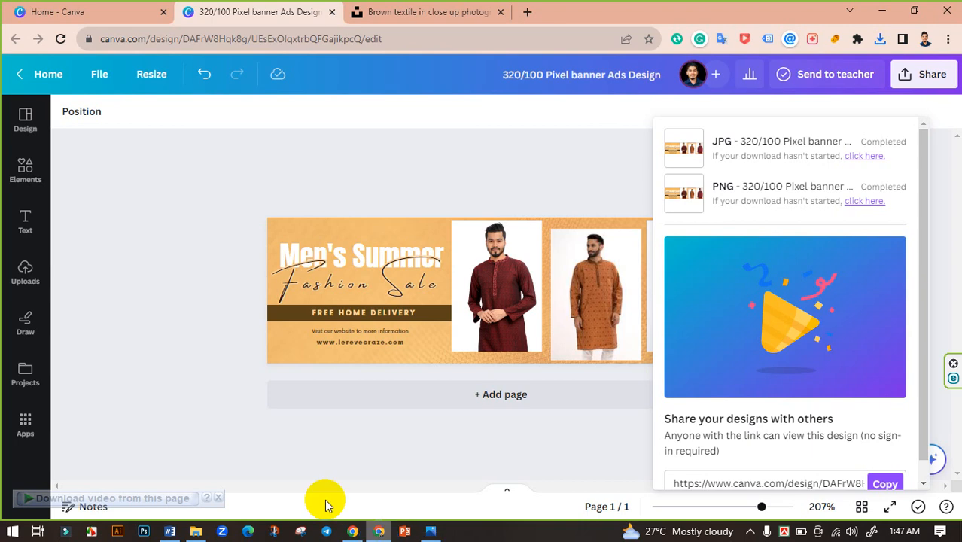
{"action": "left_click", "coordinate": [252, 429]}
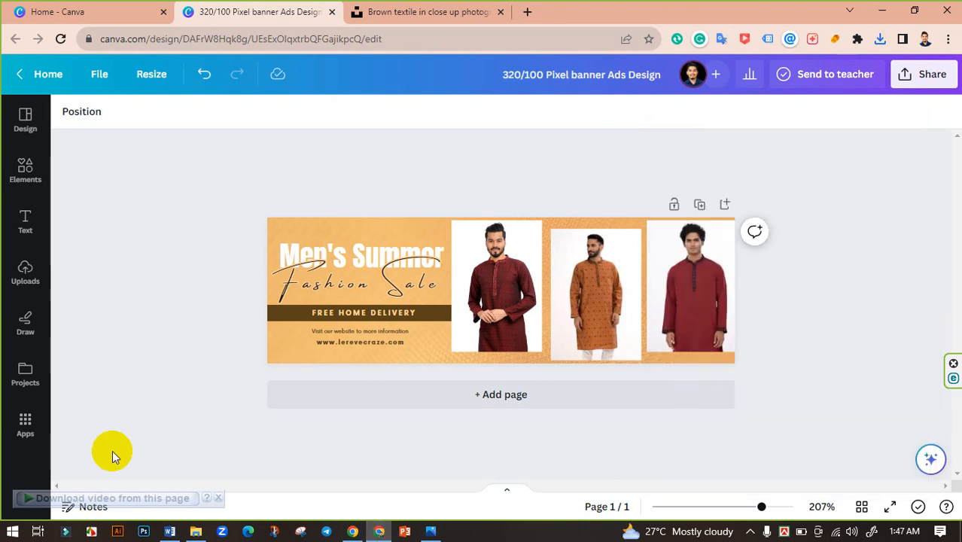